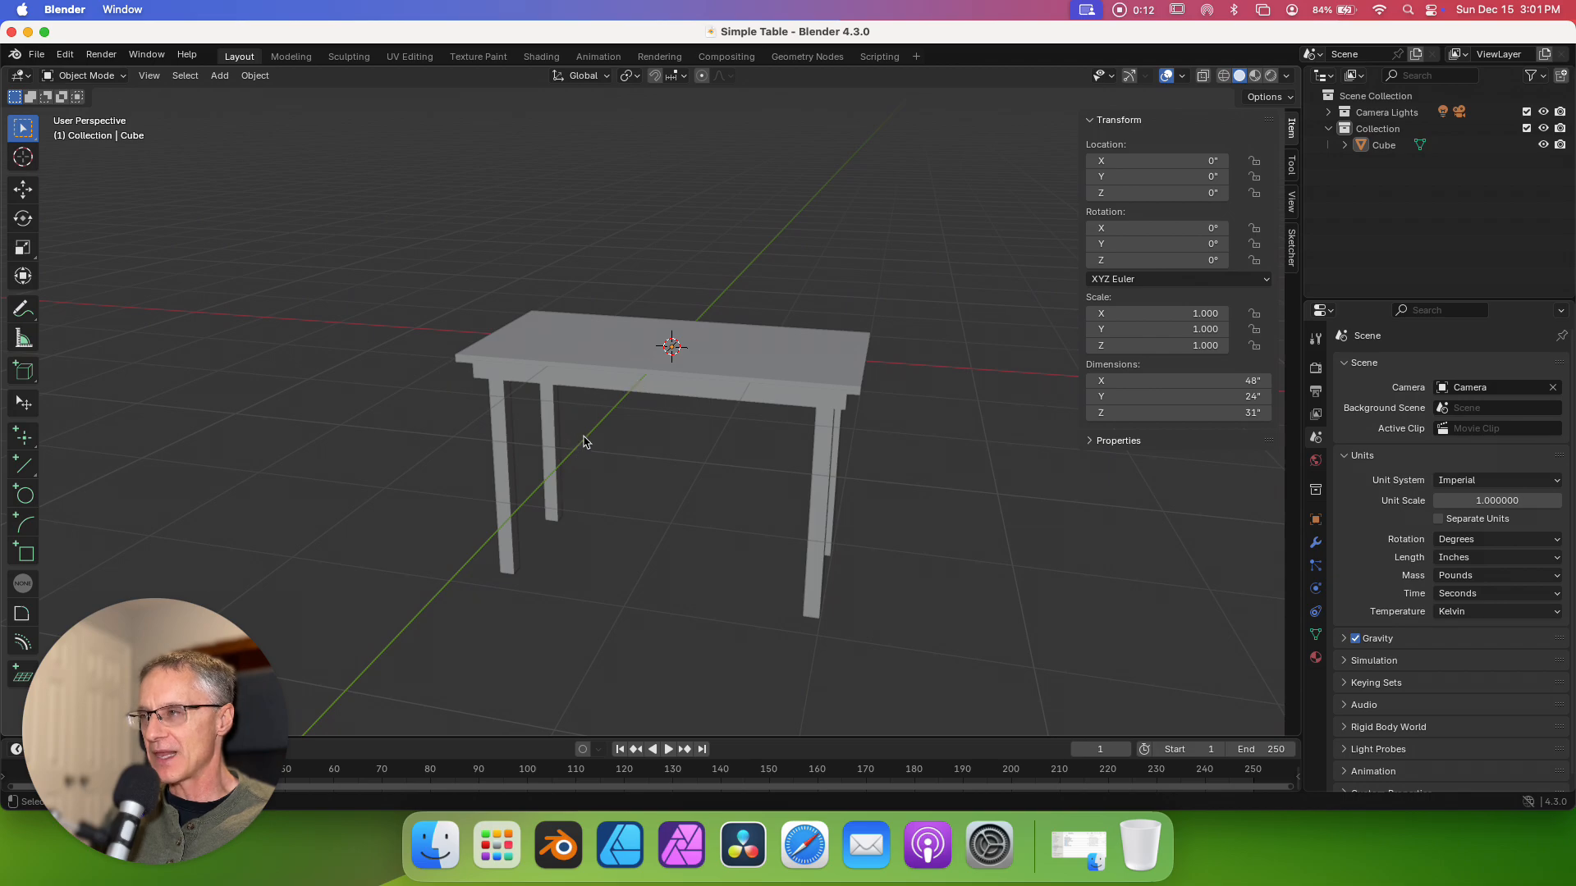
- Try to join the table's parts into a single object, and leave the table deselected
{"action": "left_click", "coordinate": [614, 372]}
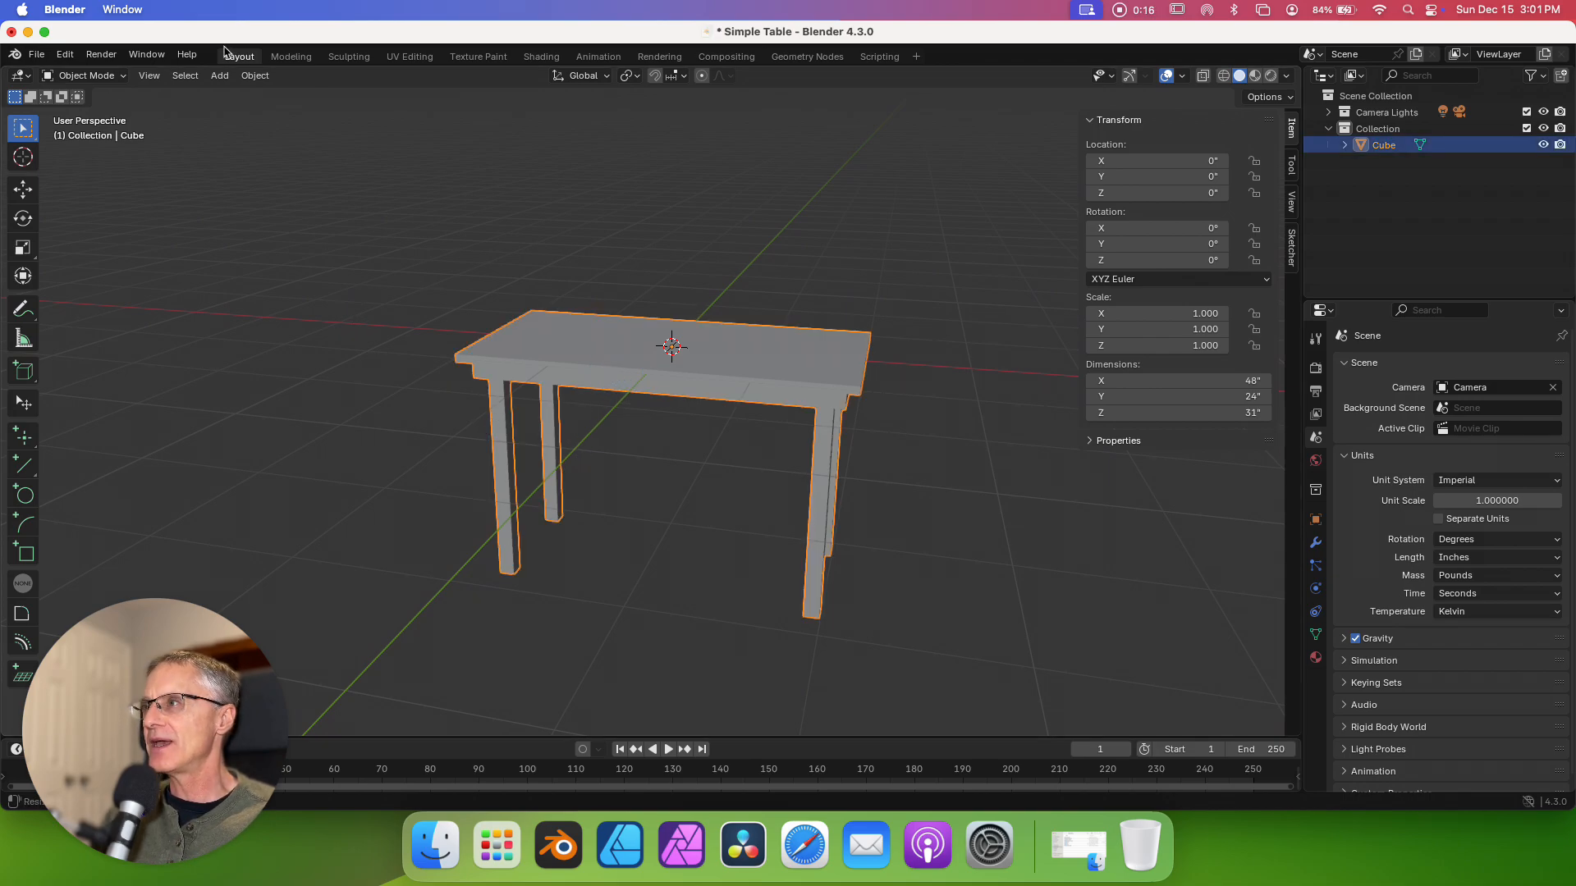
{"action": "left_click", "coordinate": [254, 75]}
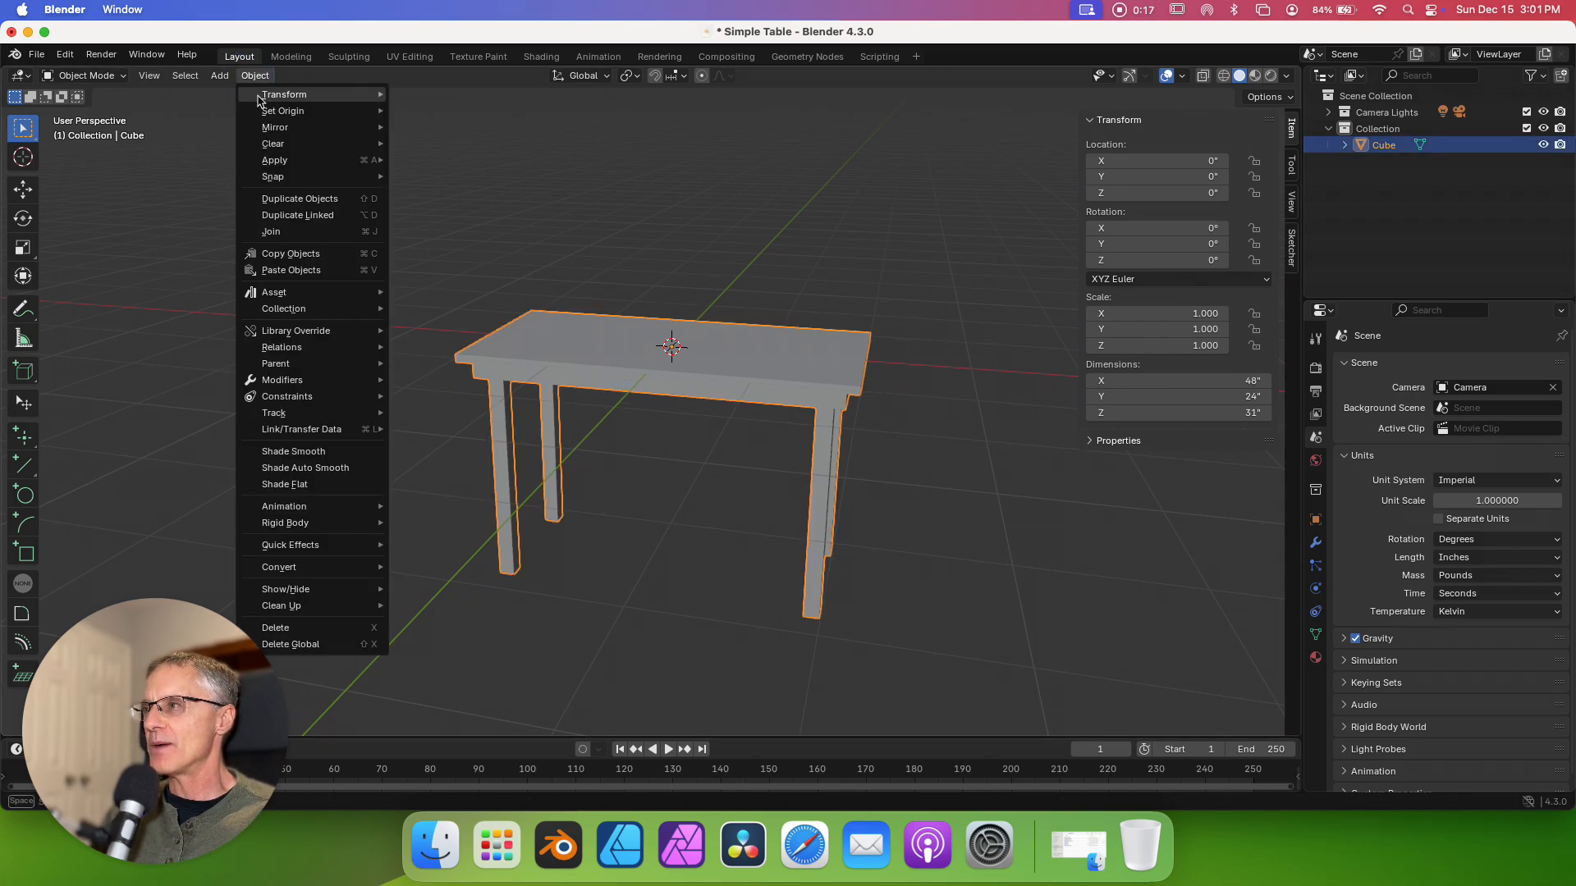
{"action": "left_click", "coordinate": [279, 238]}
{"action": "left_click", "coordinate": [849, 446]}
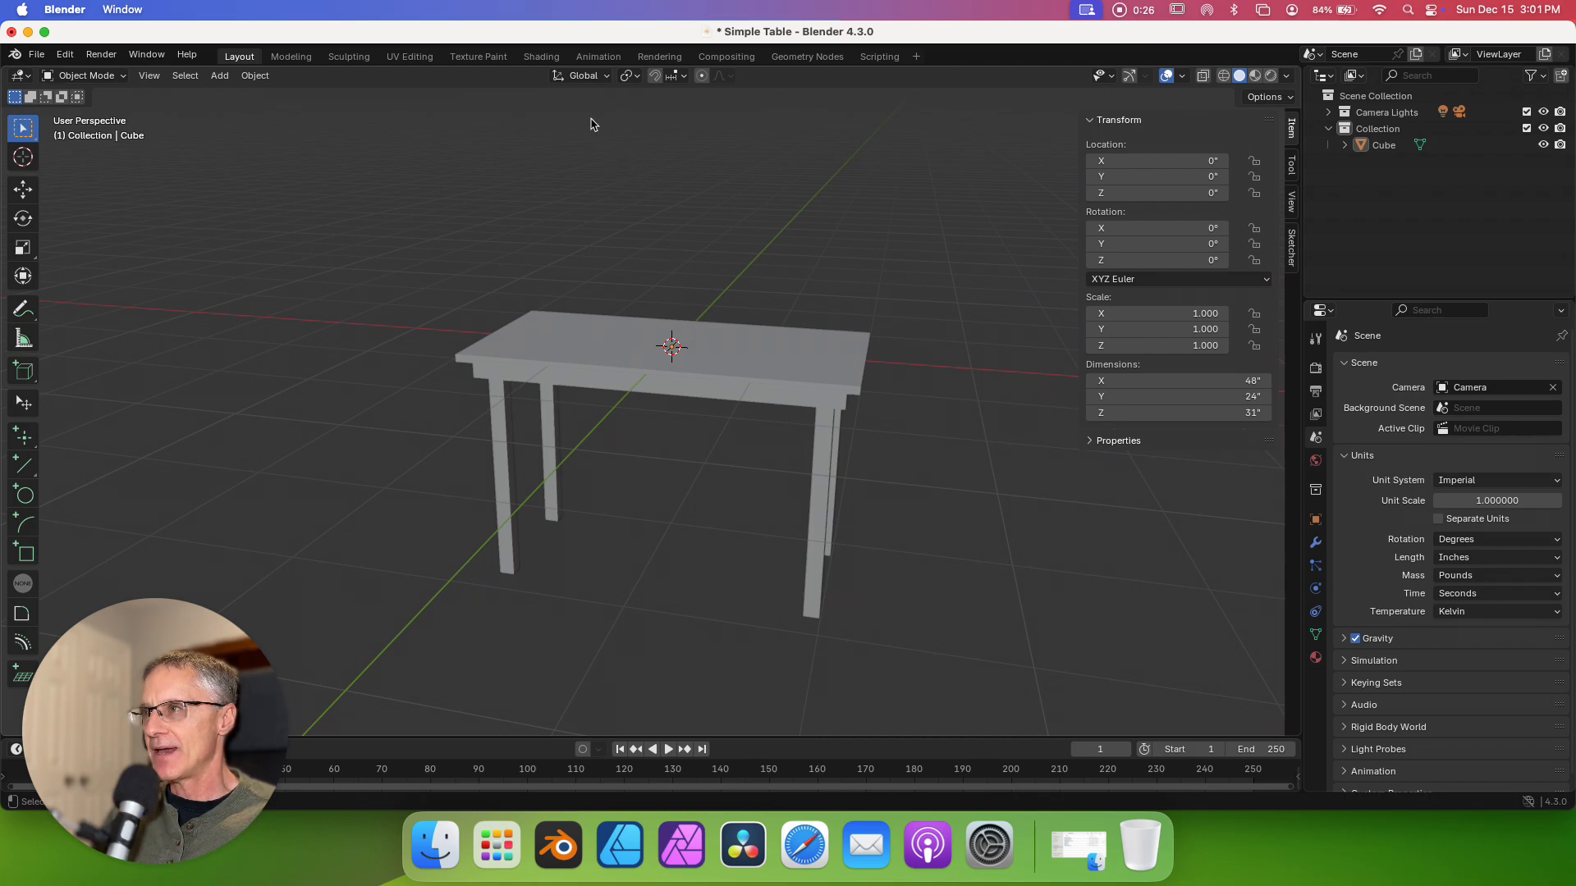
- Switch to the Shading workspace and add a Texture Coordinate node well to the left of the Principled BSDF
{"action": "left_click", "coordinate": [541, 56]}
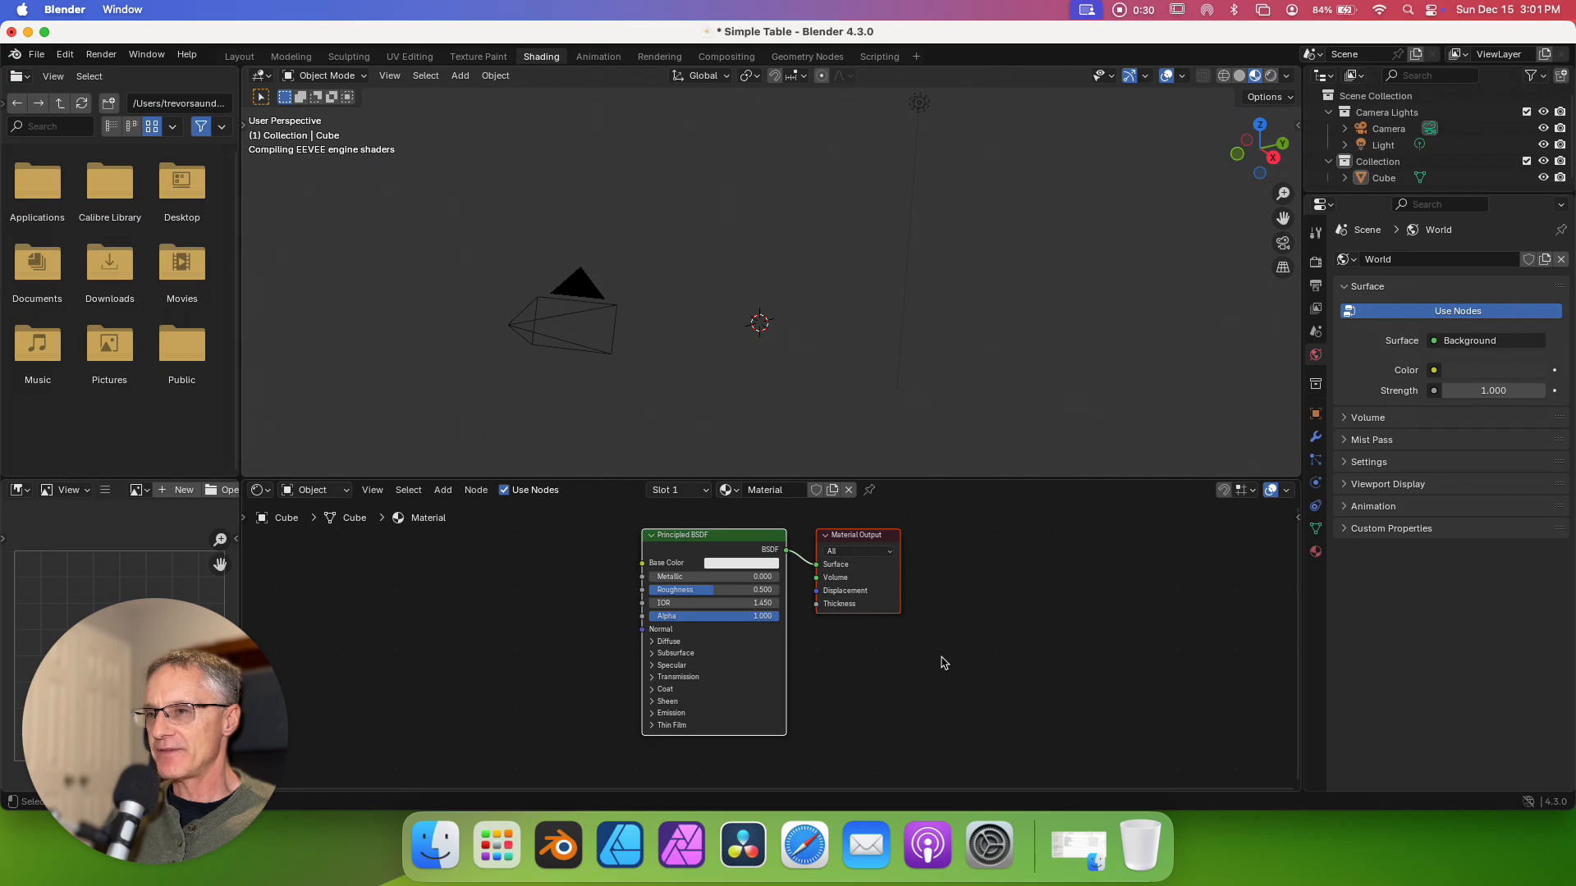
{"action": "scroll", "coordinate": [944, 663], "scroll_direction": "left", "scroll_amount": 10}
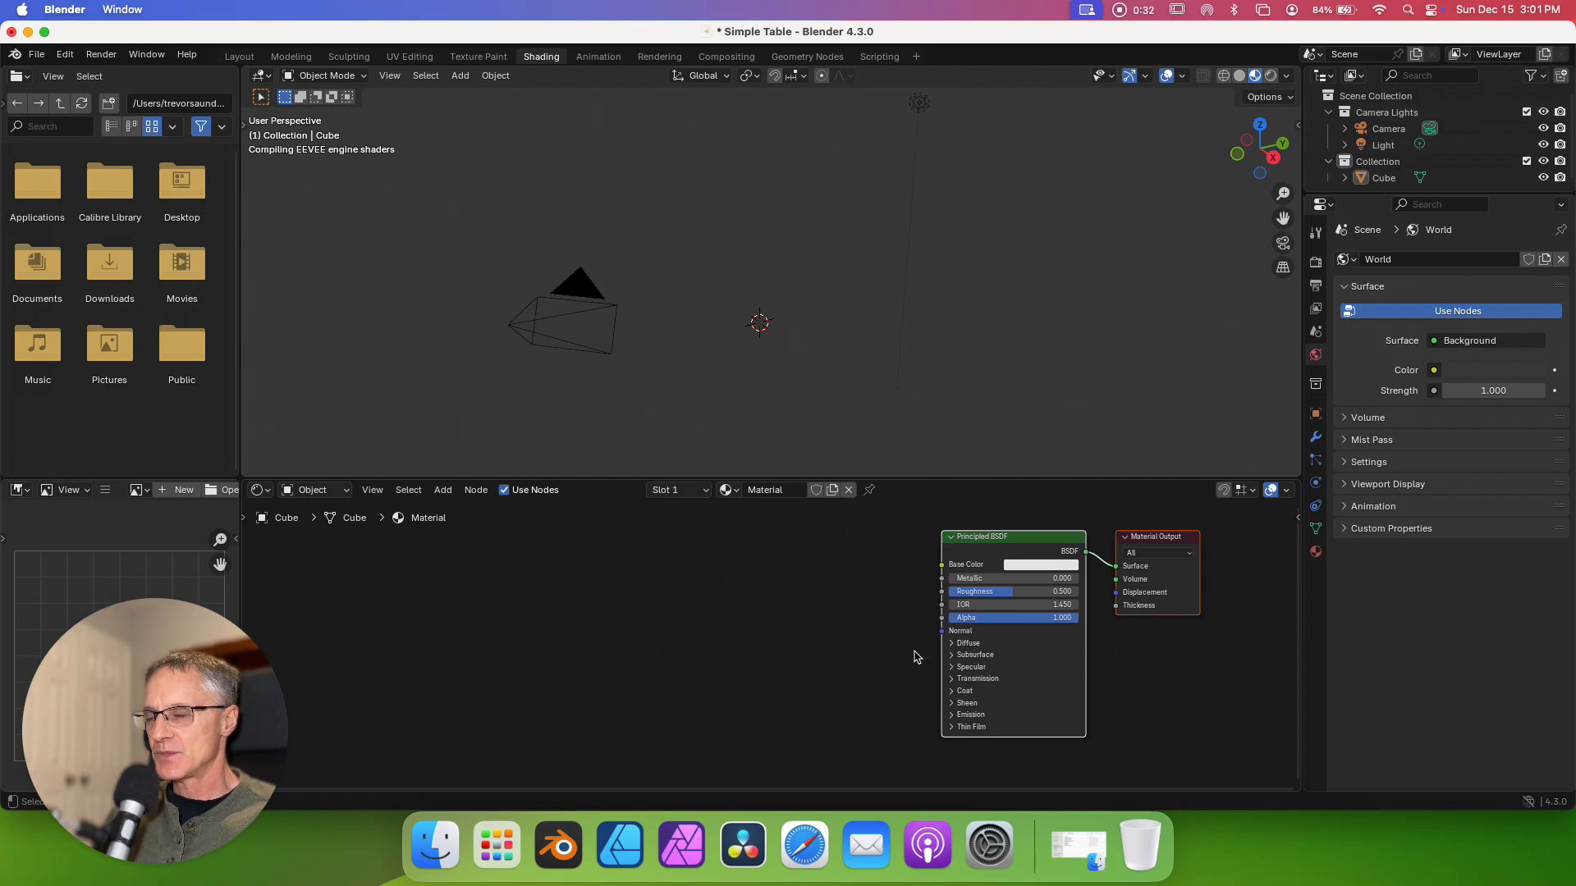
{"action": "left_click", "coordinate": [442, 489]}
{"action": "mouse_move", "coordinate": [461, 509]}
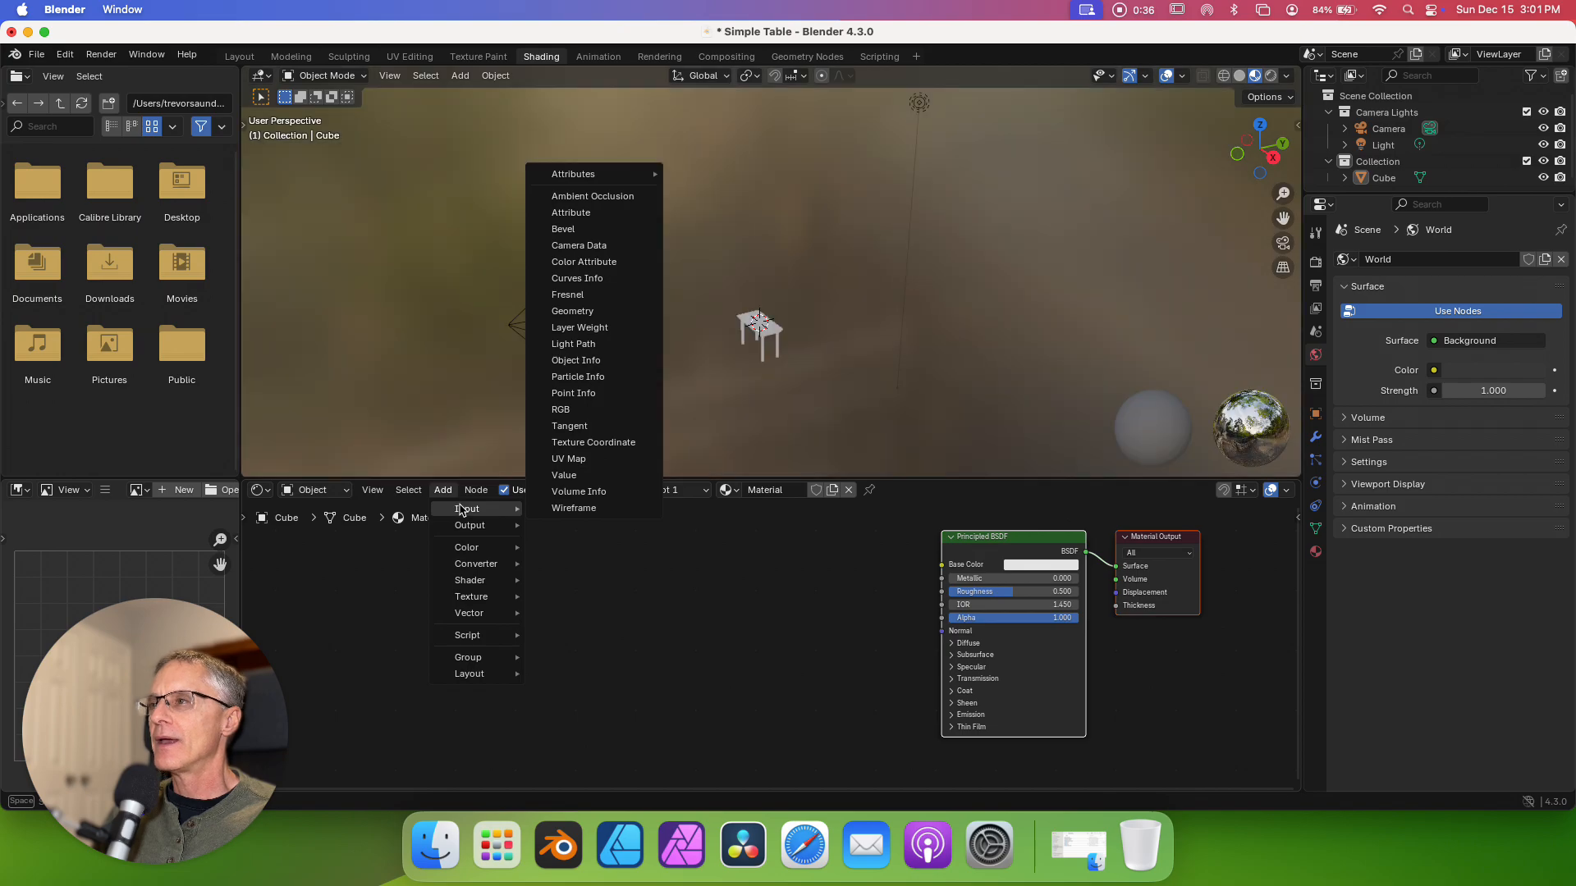
{"action": "left_click", "coordinate": [576, 443]}
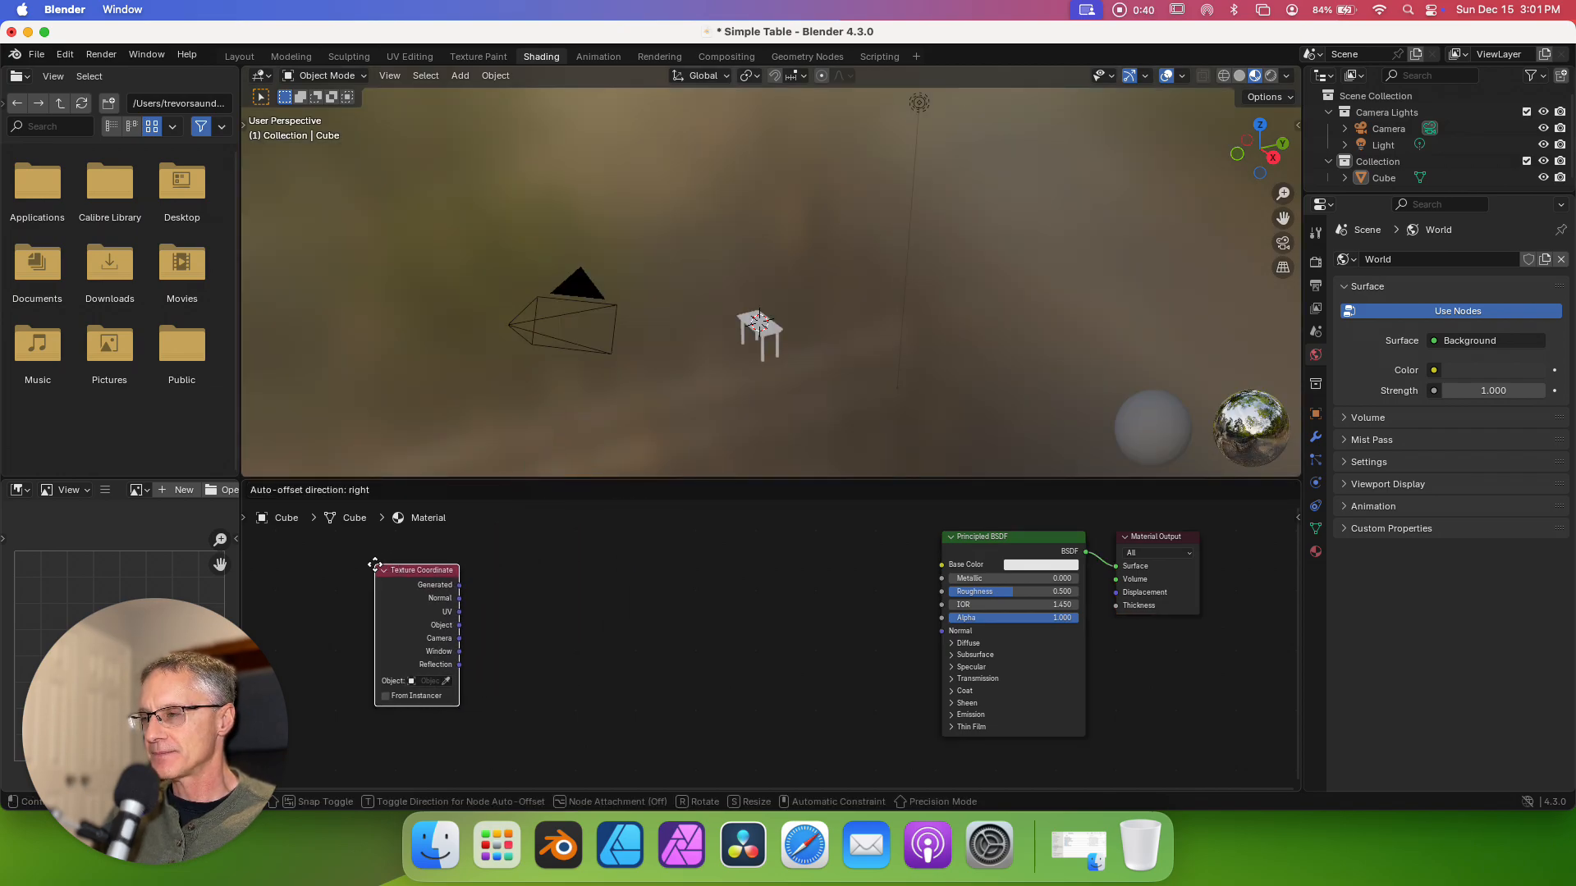
{"action": "left_click", "coordinate": [370, 563]}
- Add a Mapping node just to the right of the Texture Coordinate node
{"action": "left_click", "coordinate": [442, 490]}
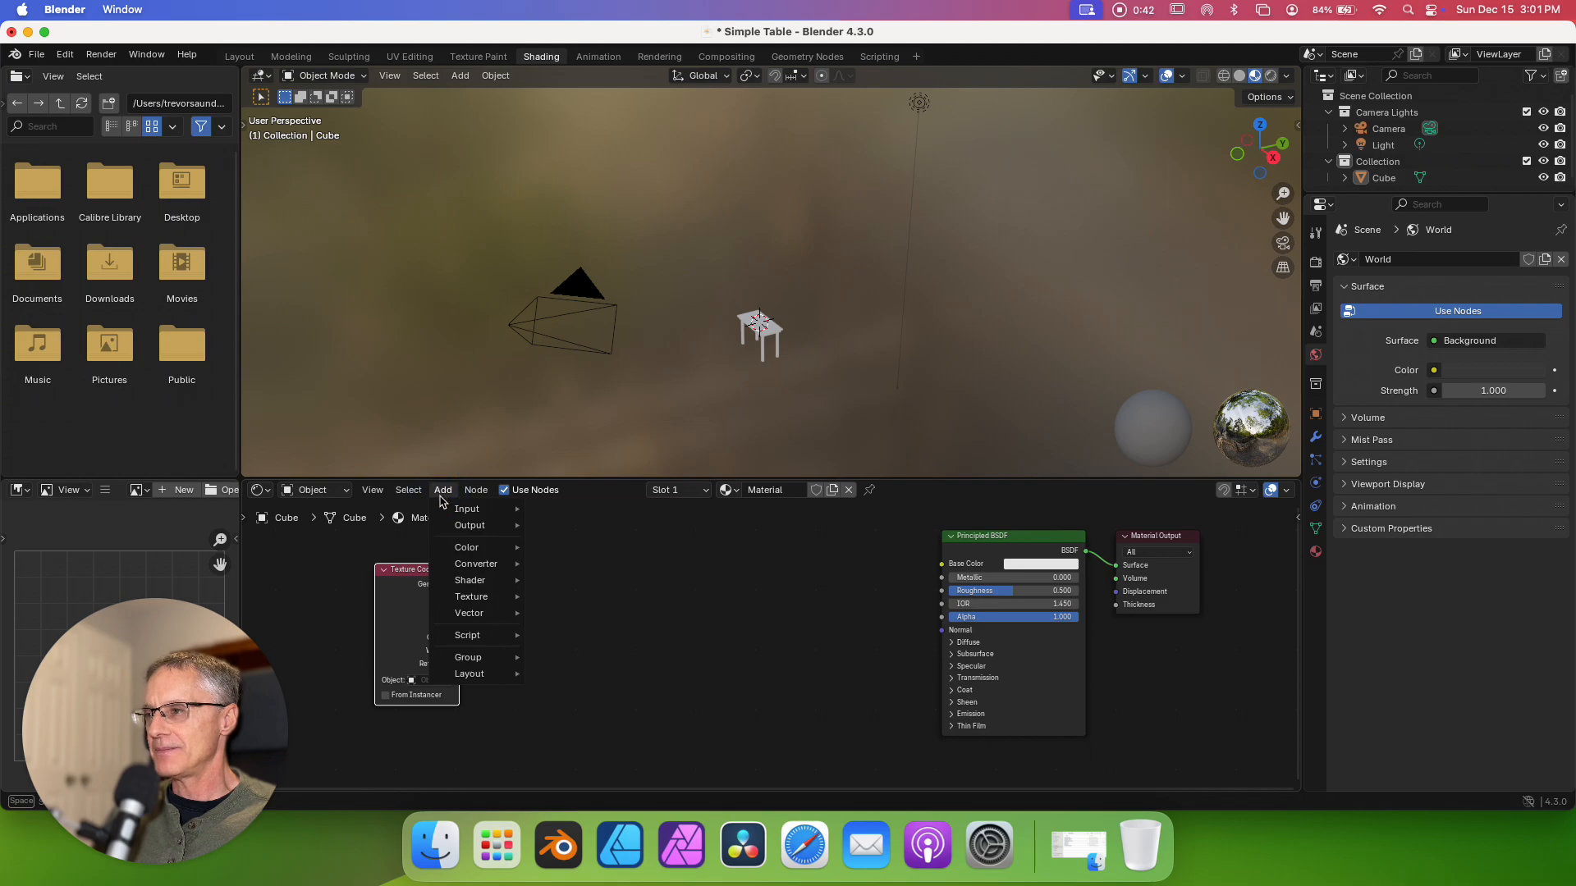
{"action": "mouse_move", "coordinate": [475, 621]}
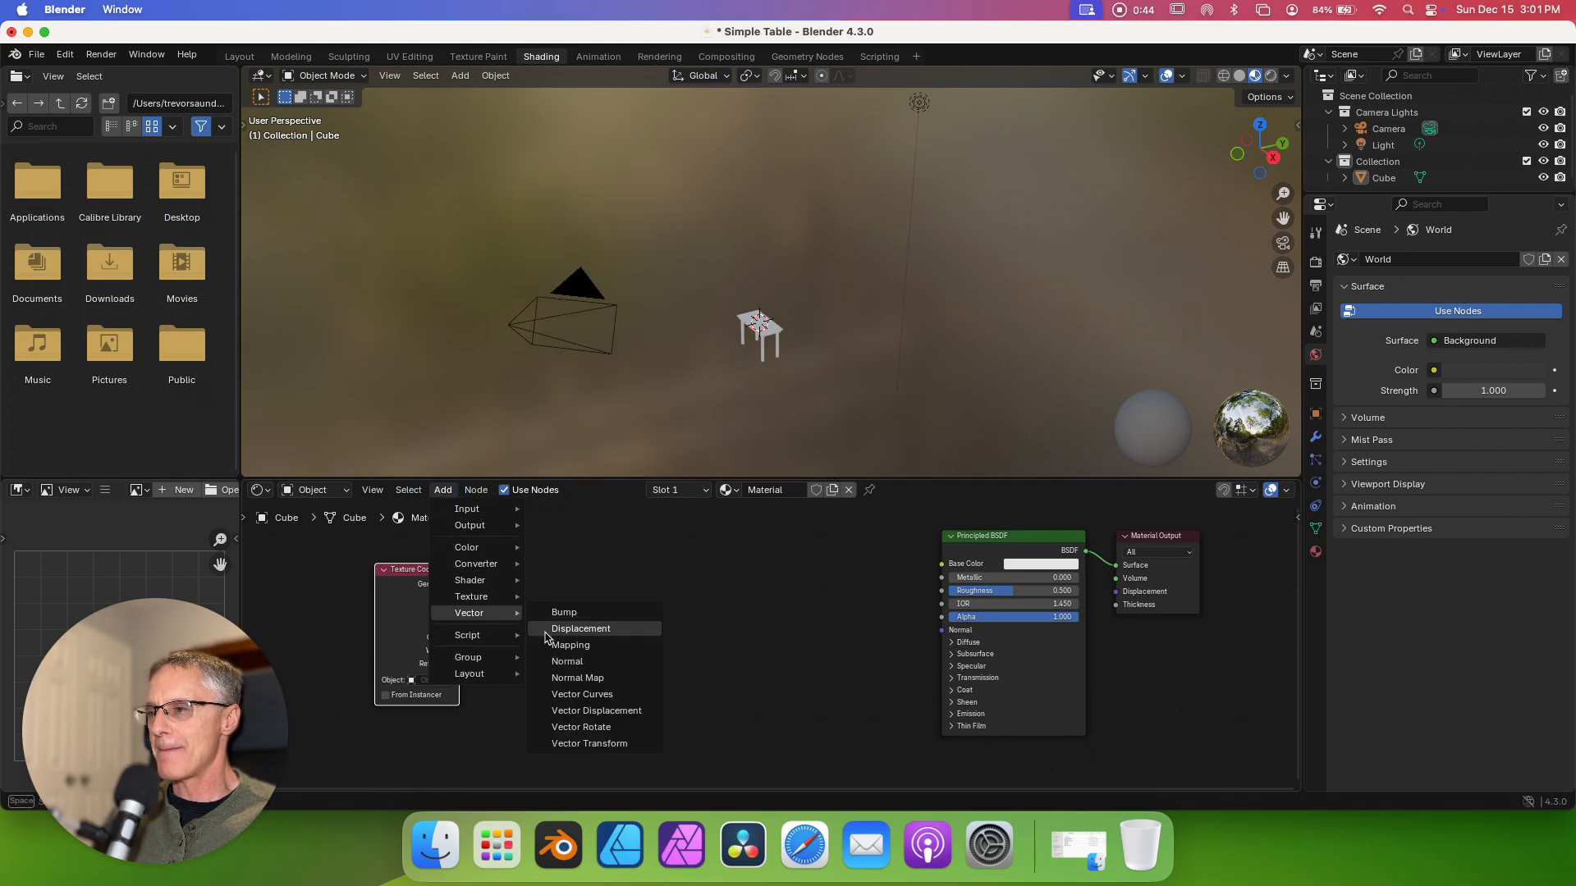
{"action": "left_click", "coordinate": [571, 645]}
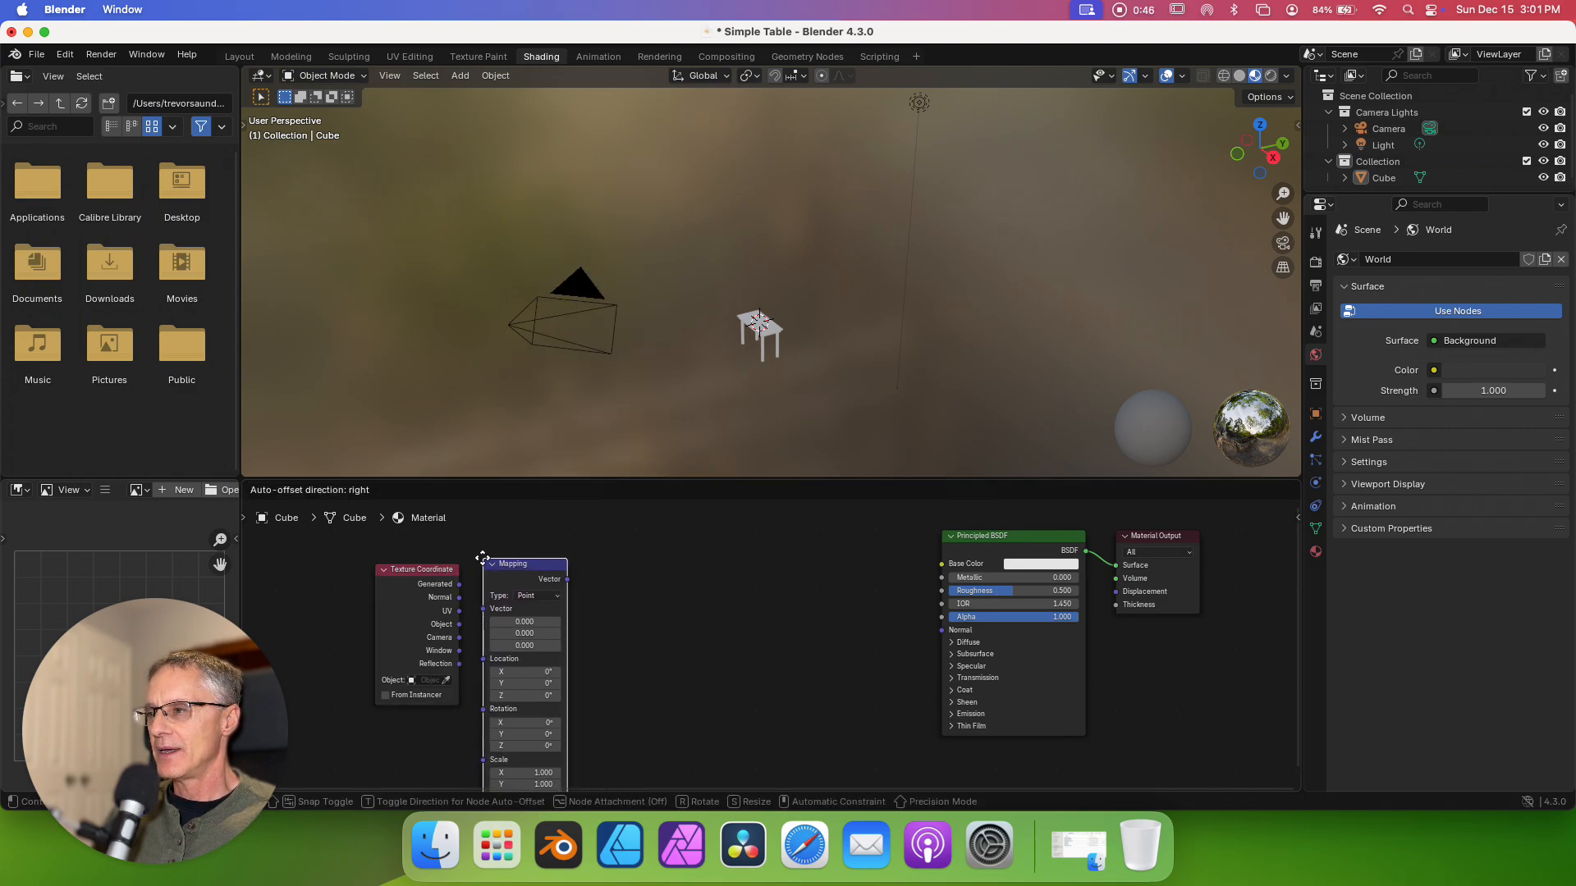
{"action": "left_click", "coordinate": [485, 560]}
- Add a Noise Texture node to the right of the Mapping node
{"action": "left_click", "coordinate": [443, 491]}
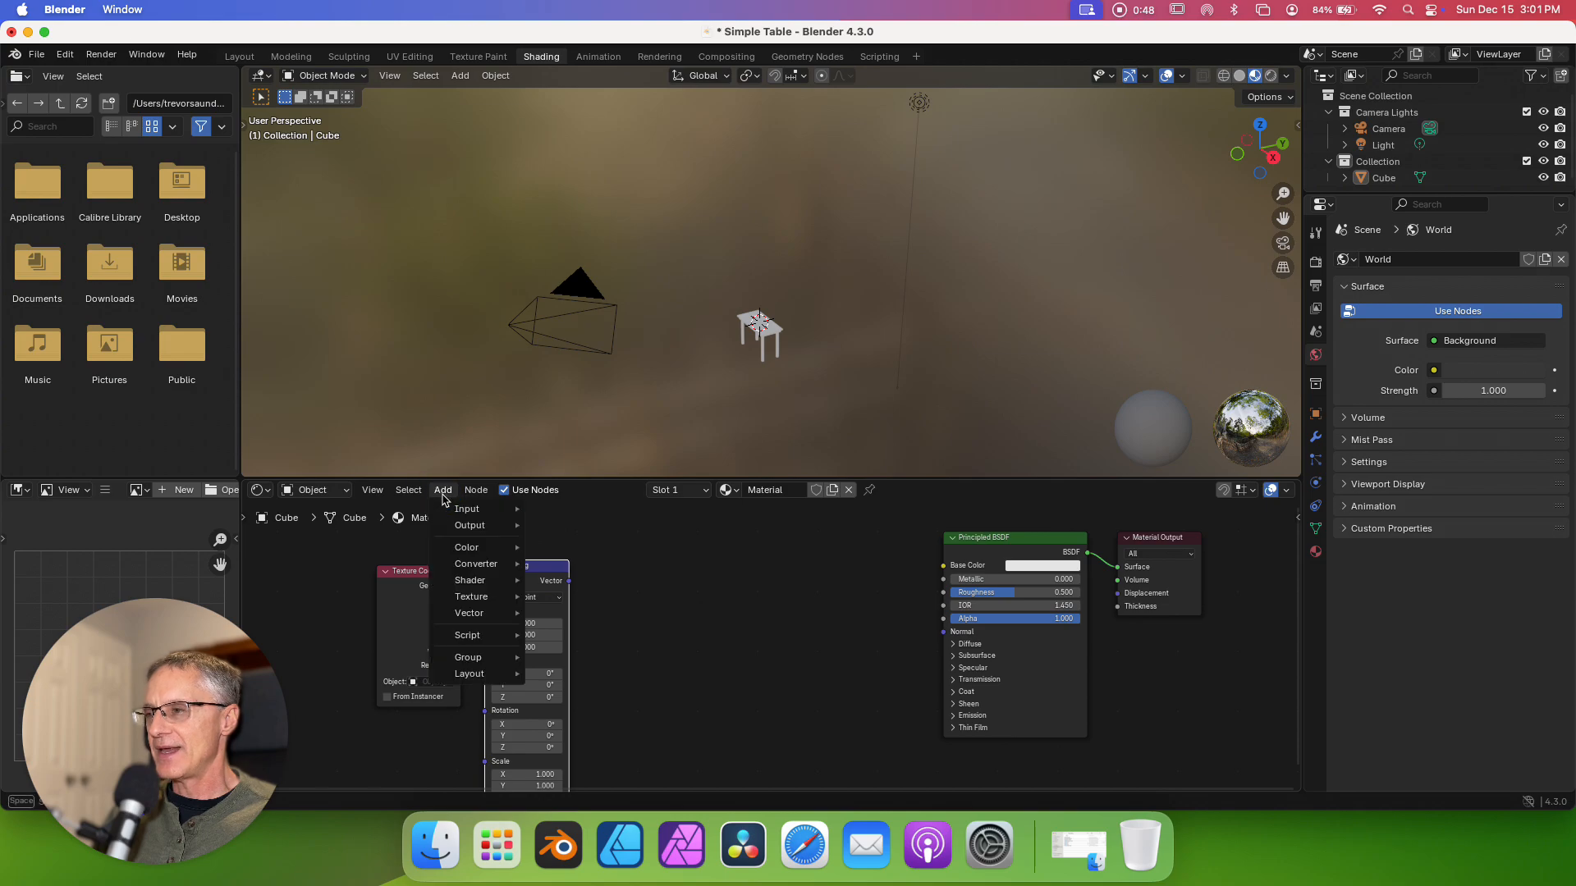
{"action": "mouse_move", "coordinate": [491, 604]}
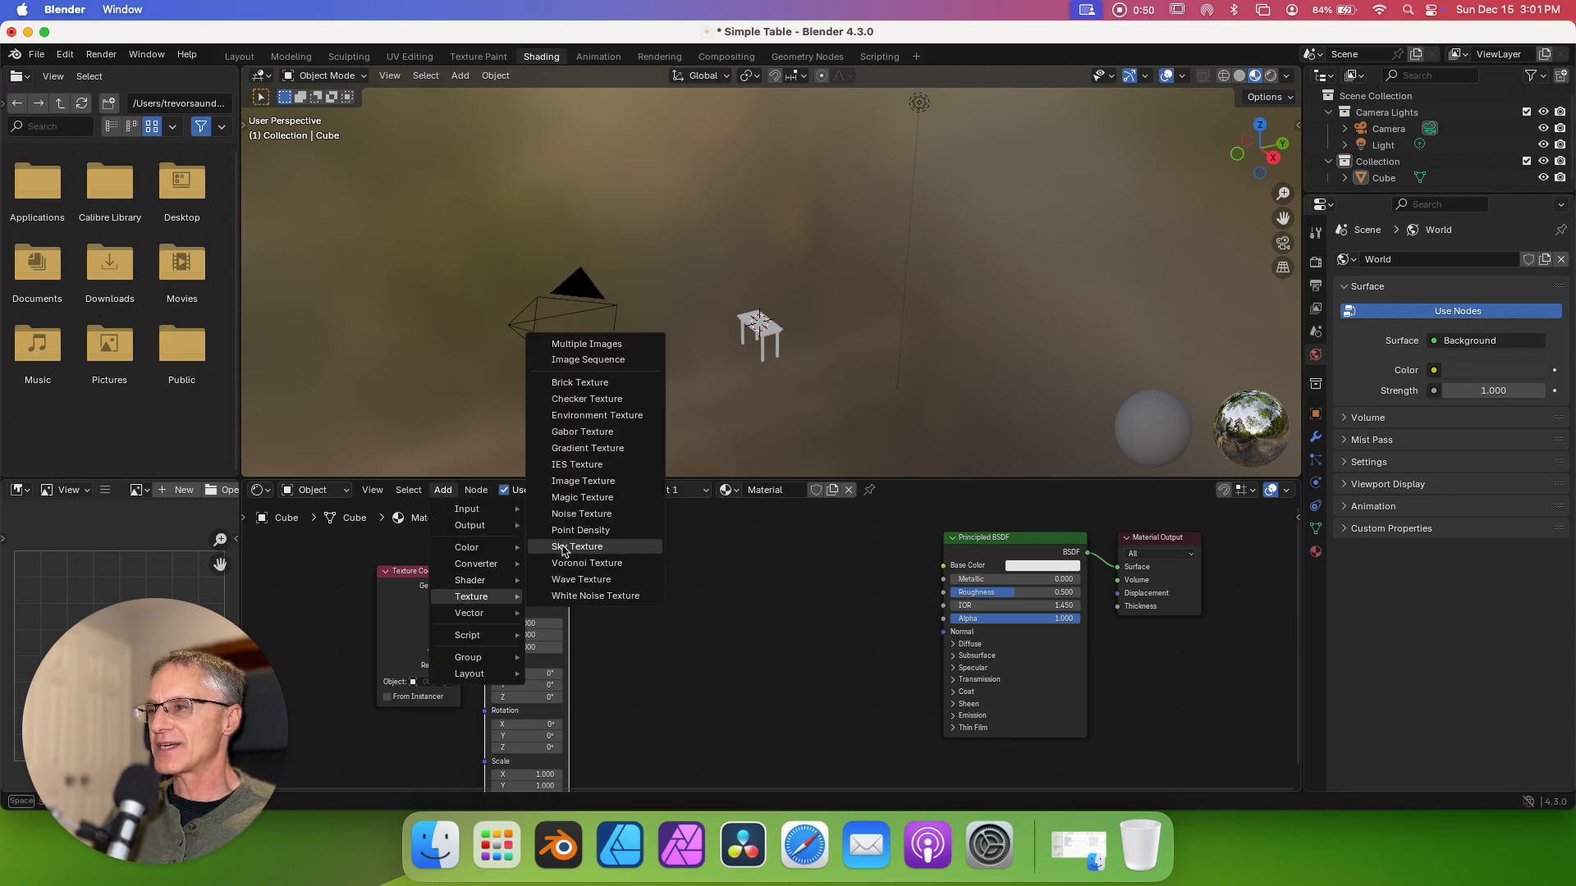
{"action": "left_click", "coordinate": [581, 514]}
{"action": "left_click", "coordinate": [611, 560]}
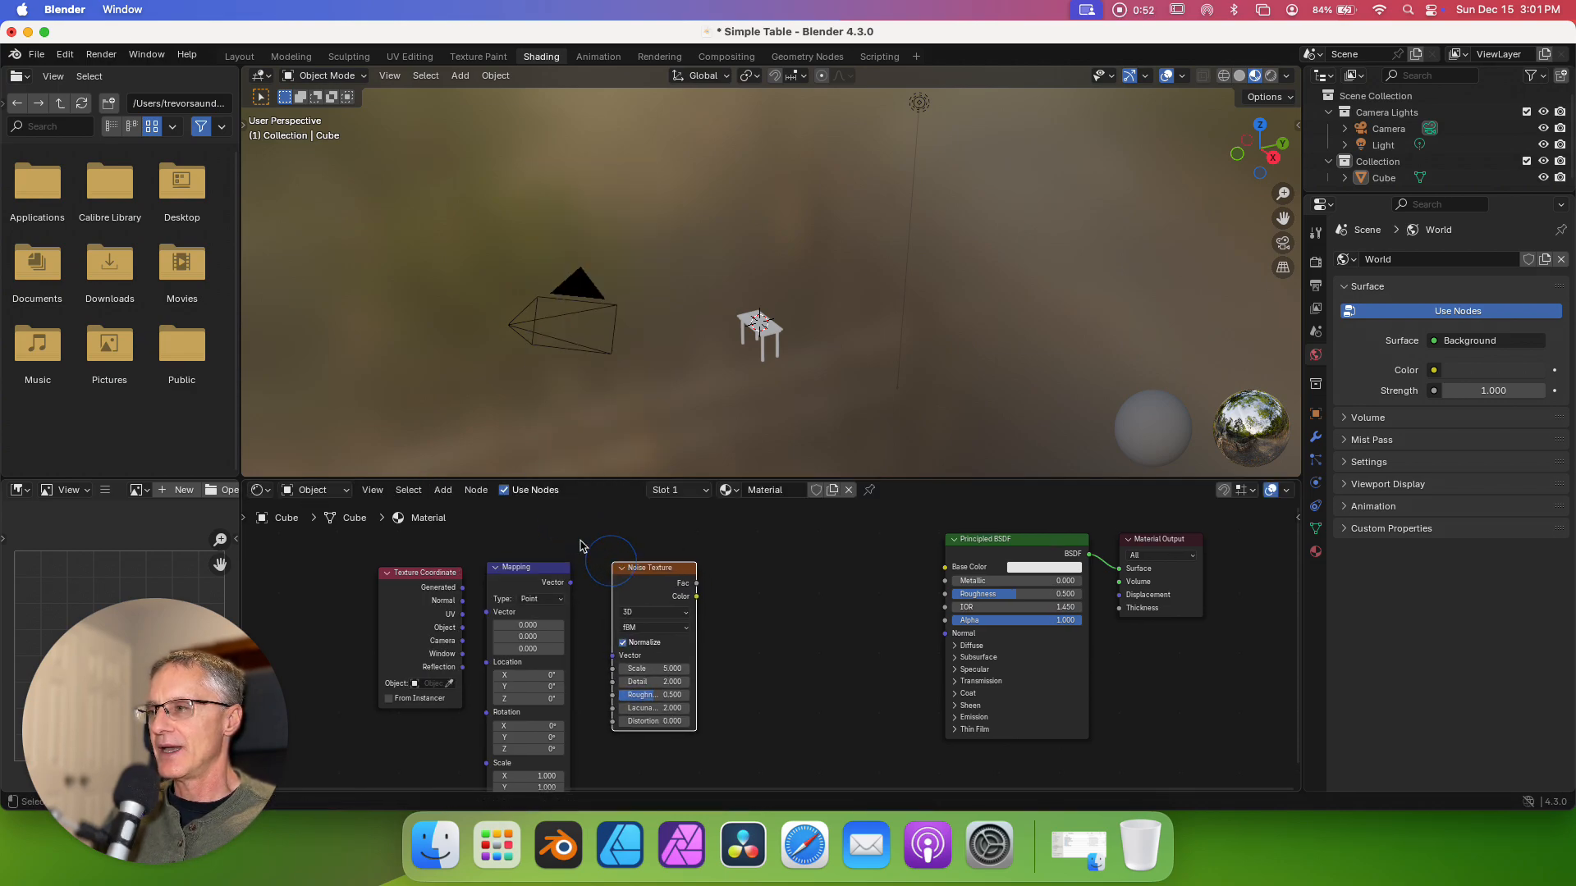
- Add a Color Ramp node between the Noise Texture and the Principled BSDF
{"action": "left_click", "coordinate": [441, 491]}
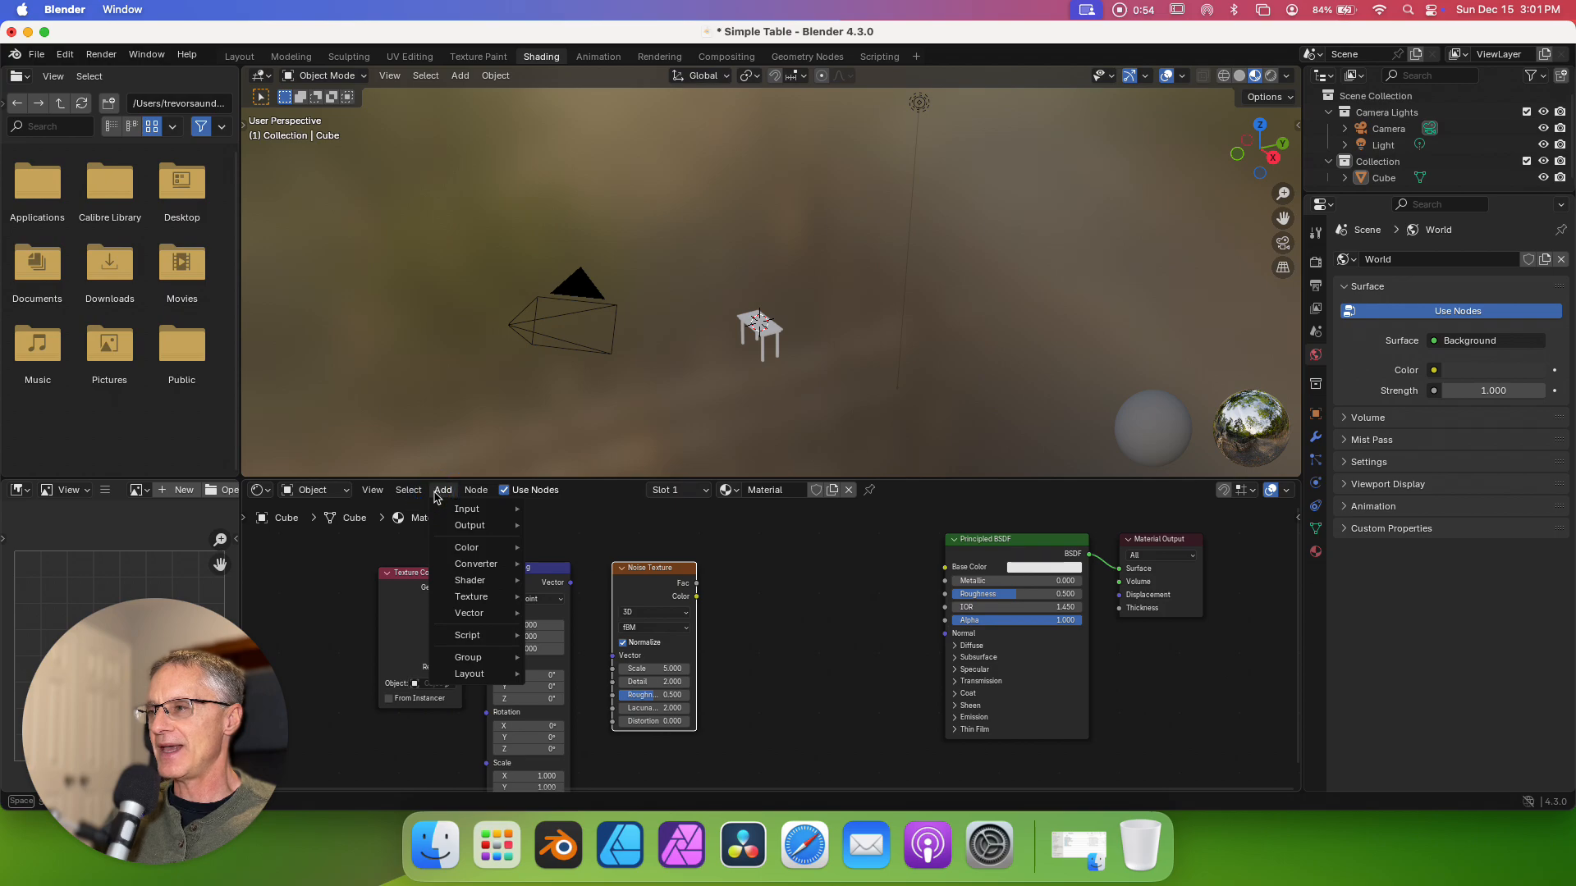
{"action": "mouse_move", "coordinate": [453, 568]}
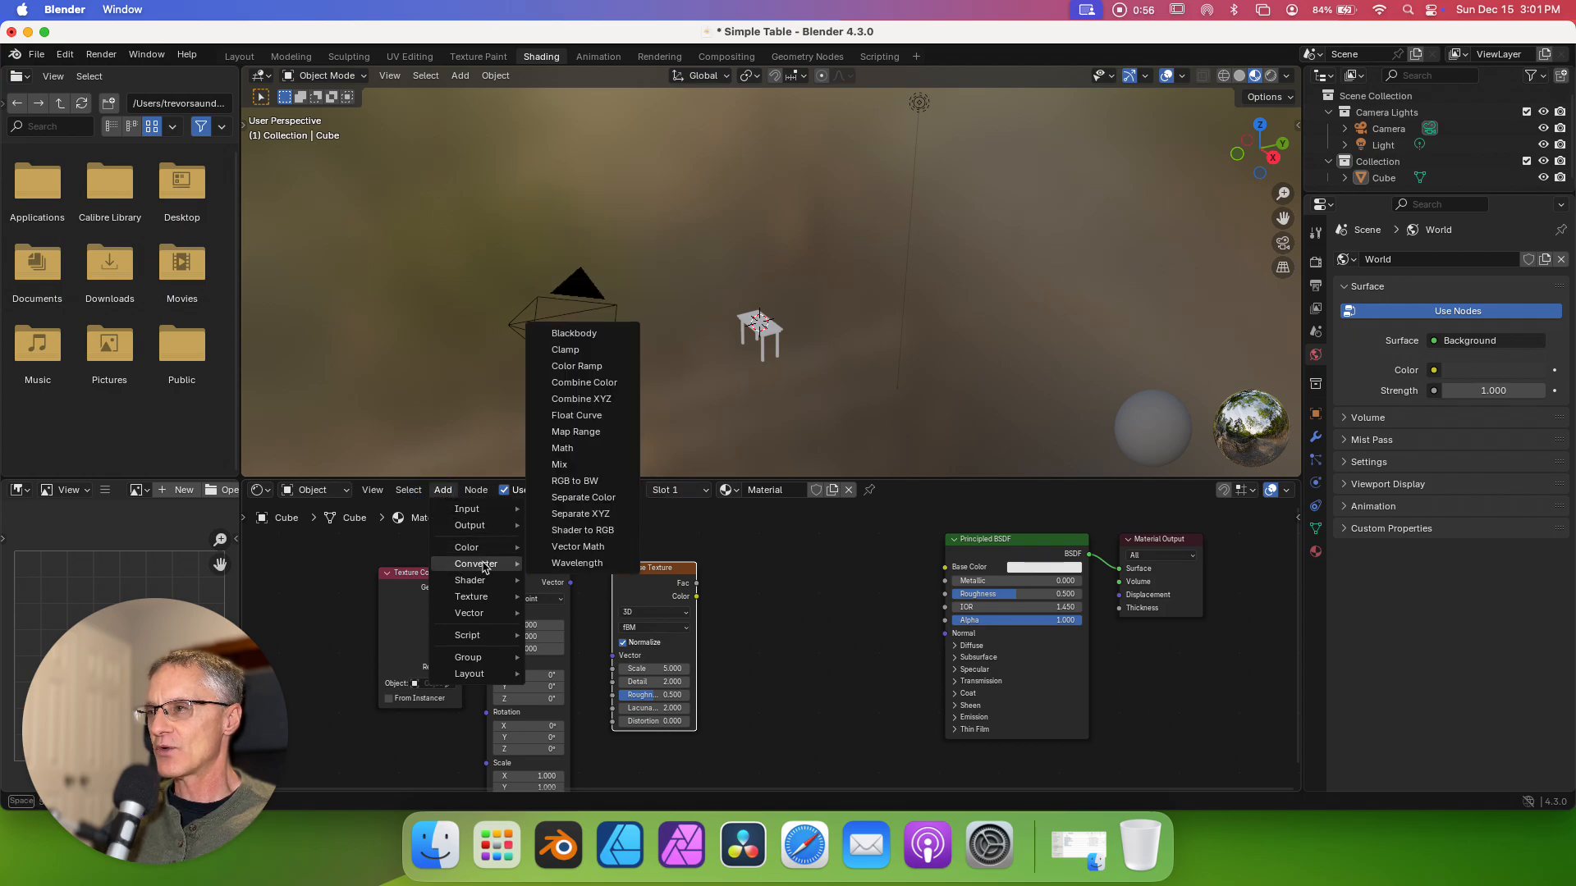
{"action": "left_click", "coordinate": [577, 366]}
{"action": "left_click", "coordinate": [753, 558]}
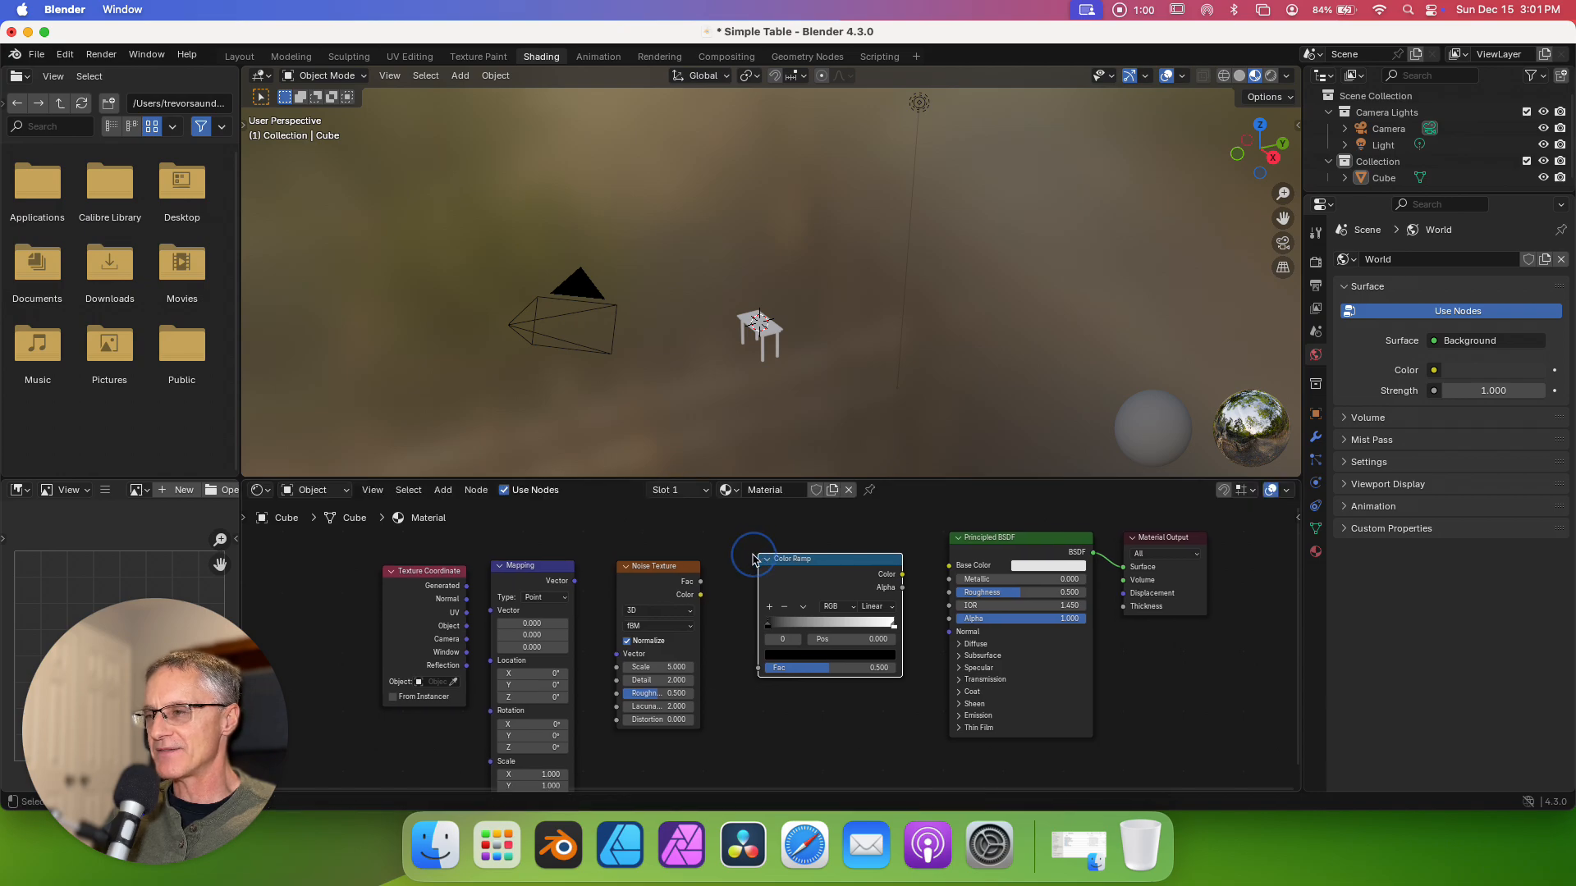
- Link the Texture Coordinate's Object output through Mapping, the Noise Texture's Fac and the Color Ramp into the Principled BSDF's Base Color
{"action": "left_click", "coordinate": [457, 628]}
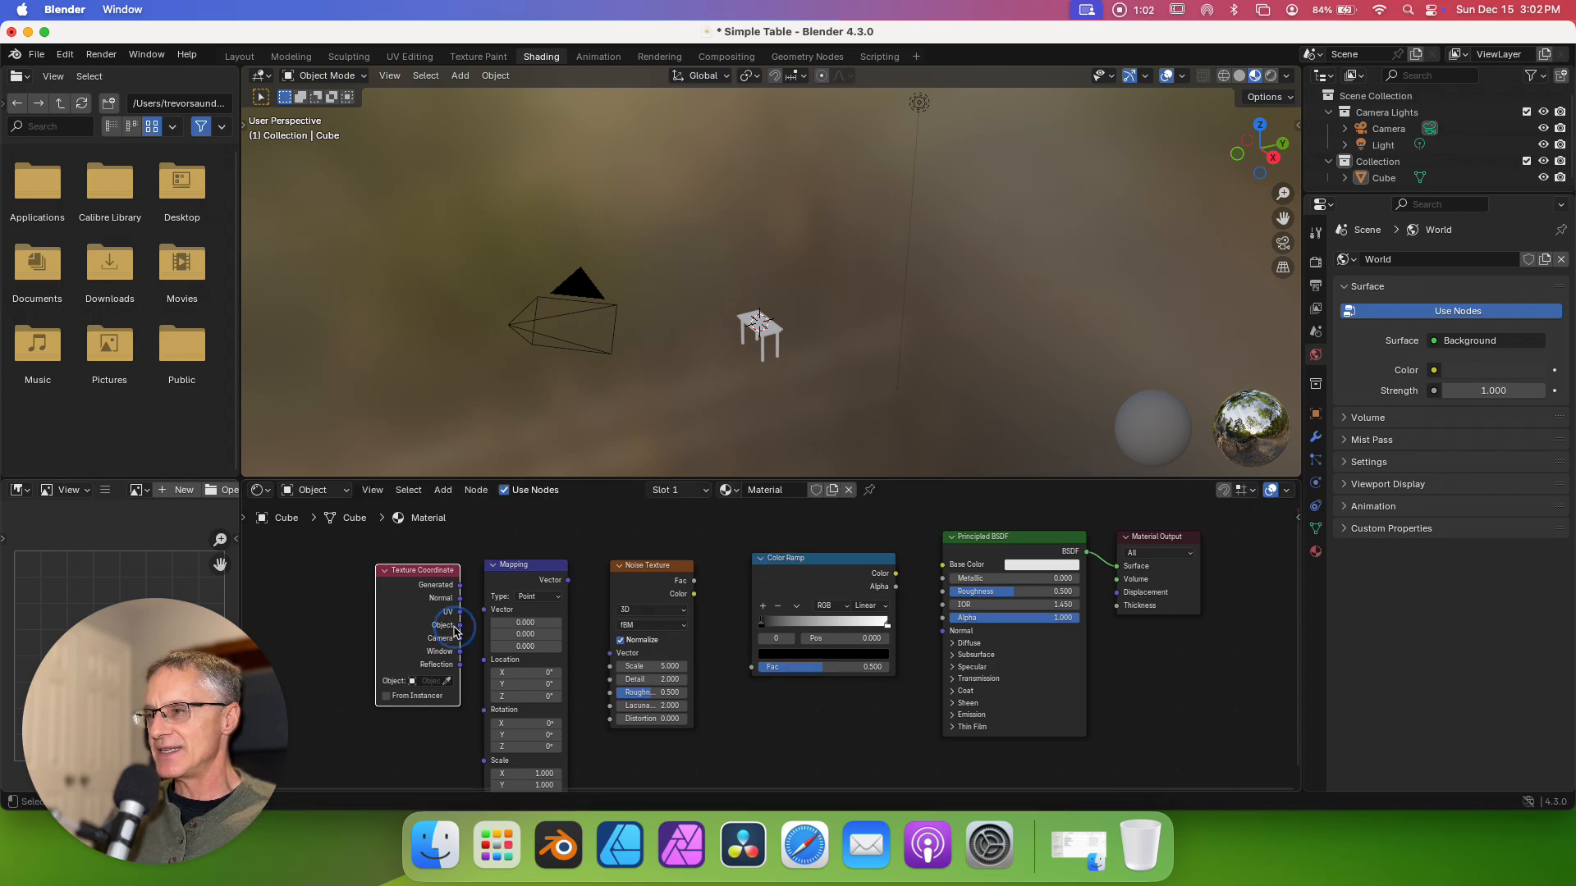
{"action": "left_click_drag", "start_coordinate": [456, 625], "coordinate": [469, 619]}
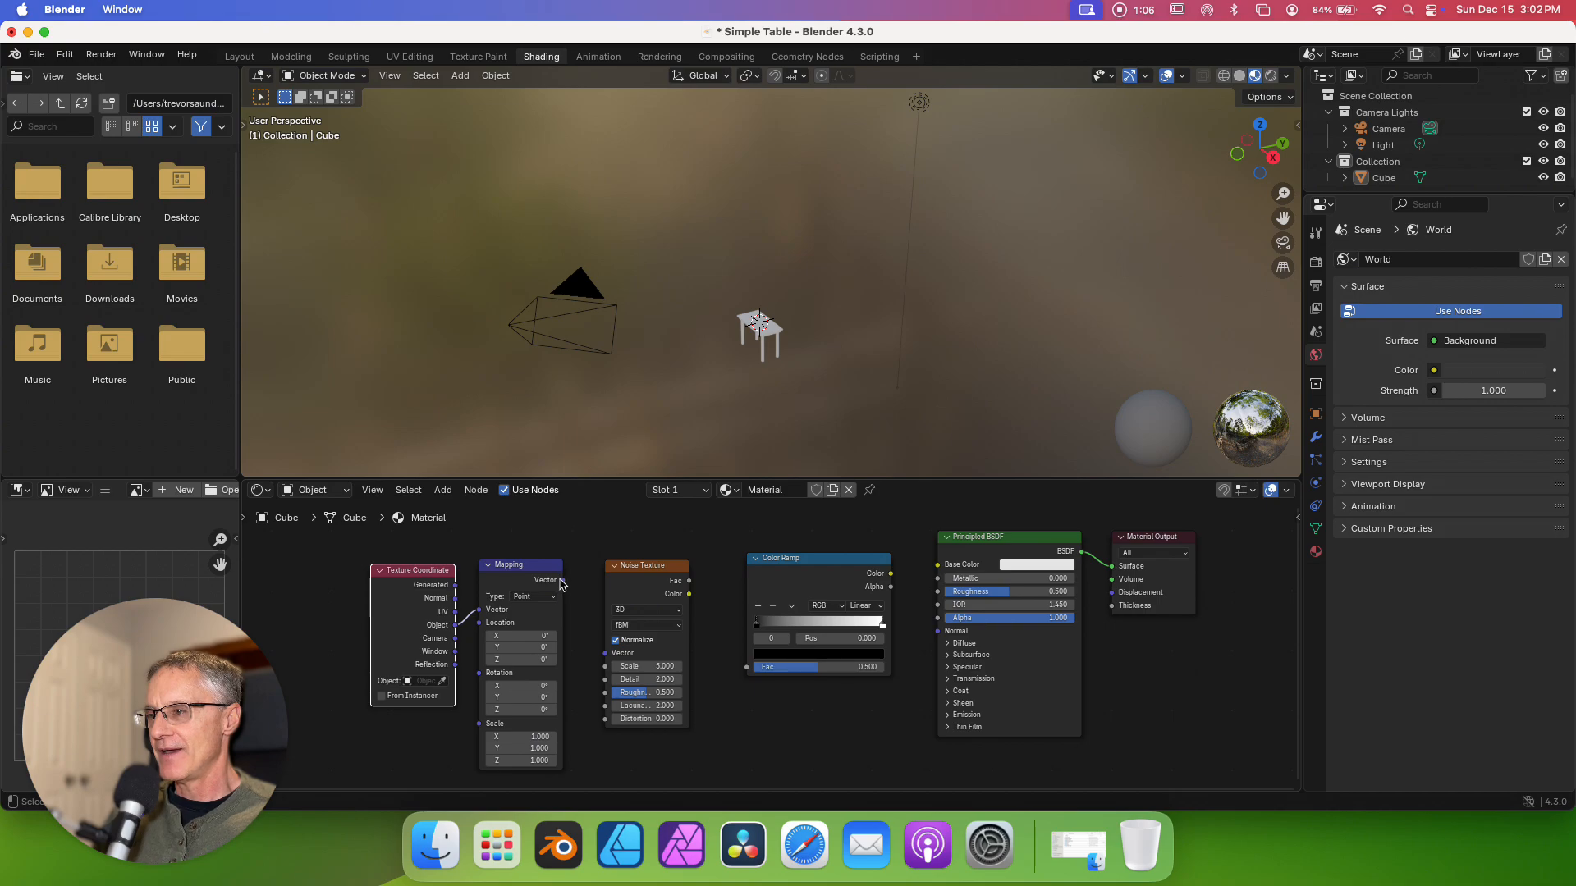
{"action": "left_click_drag", "start_coordinate": [563, 580], "coordinate": [605, 653]}
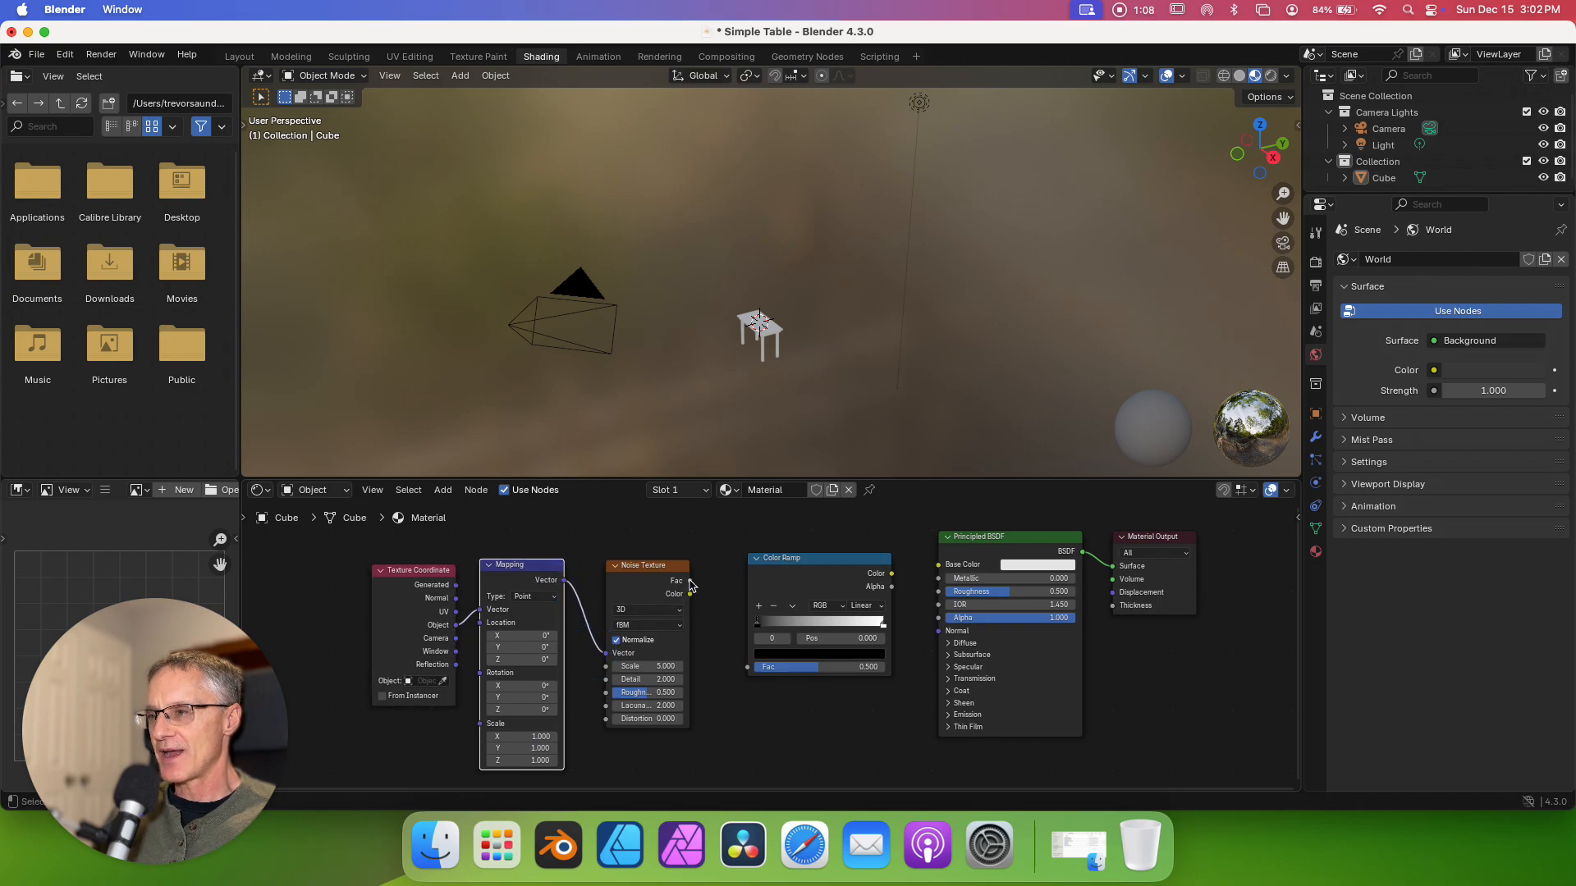
{"action": "left_click_drag", "start_coordinate": [689, 581], "coordinate": [747, 666]}
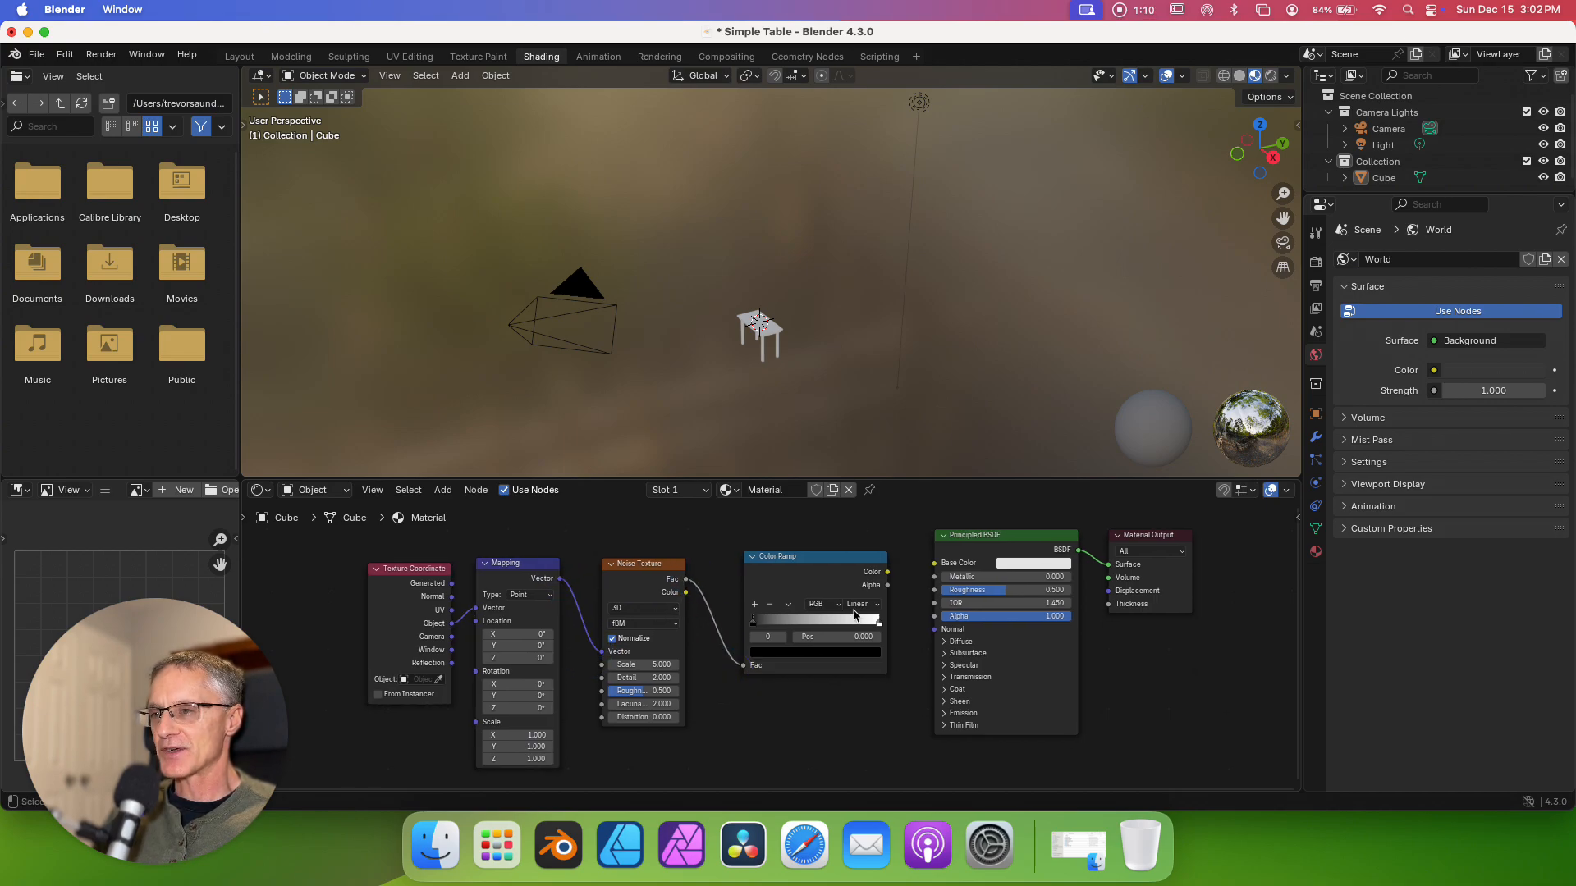
{"action": "left_click_drag", "start_coordinate": [887, 573], "coordinate": [935, 563]}
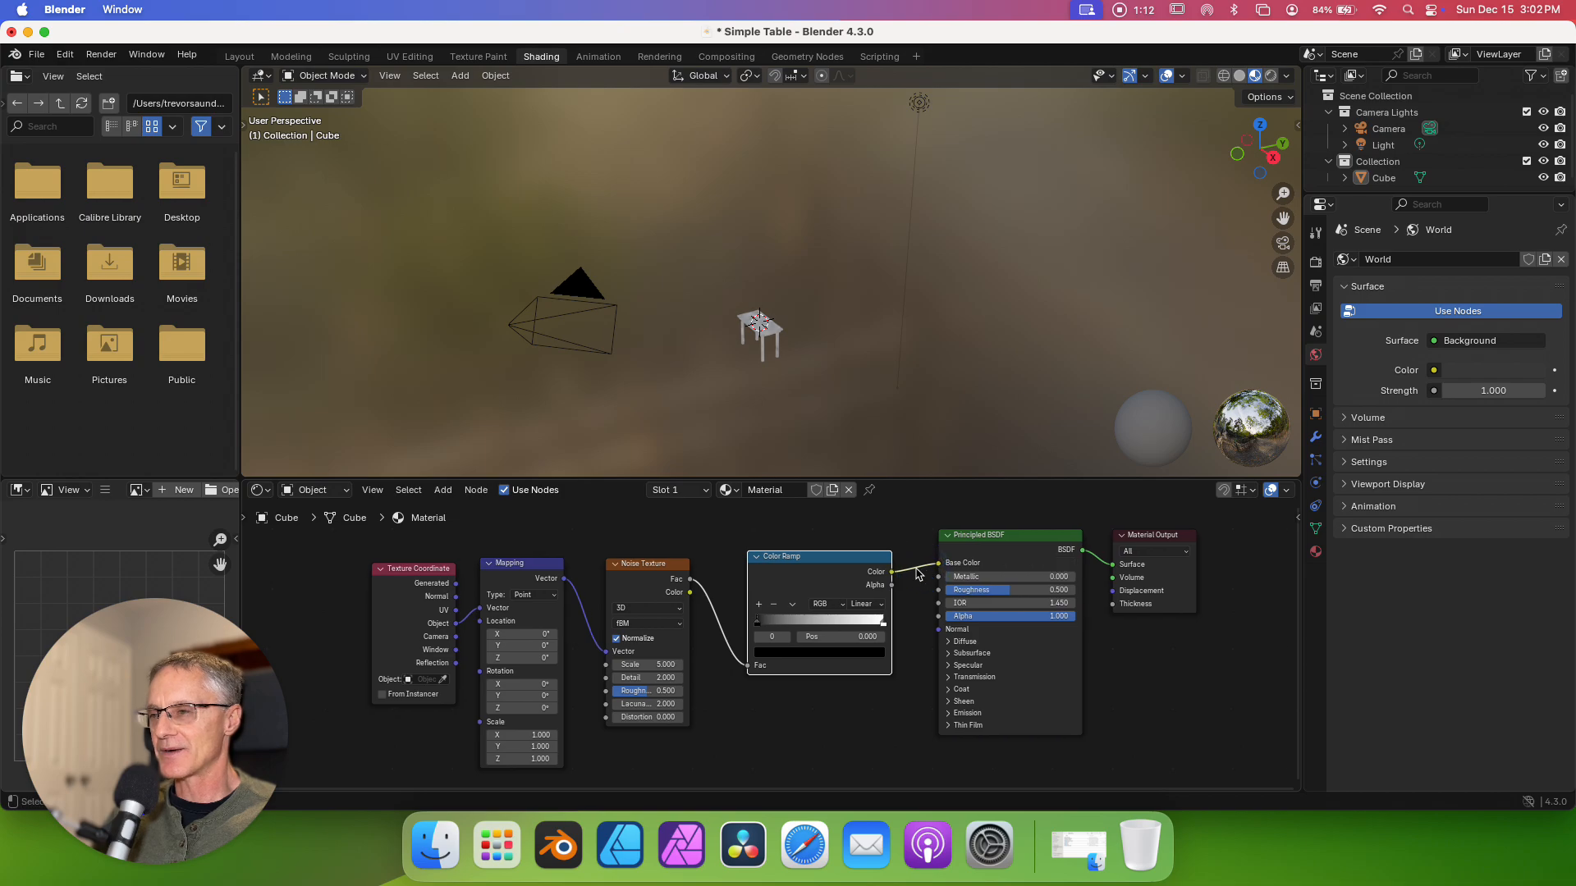
- Change the Color Ramp's black stop at position 0 to a very dark brown
{"action": "scroll", "coordinate": [836, 390], "scroll_direction": "up", "scroll_amount": 5, "text": "ctrl"}
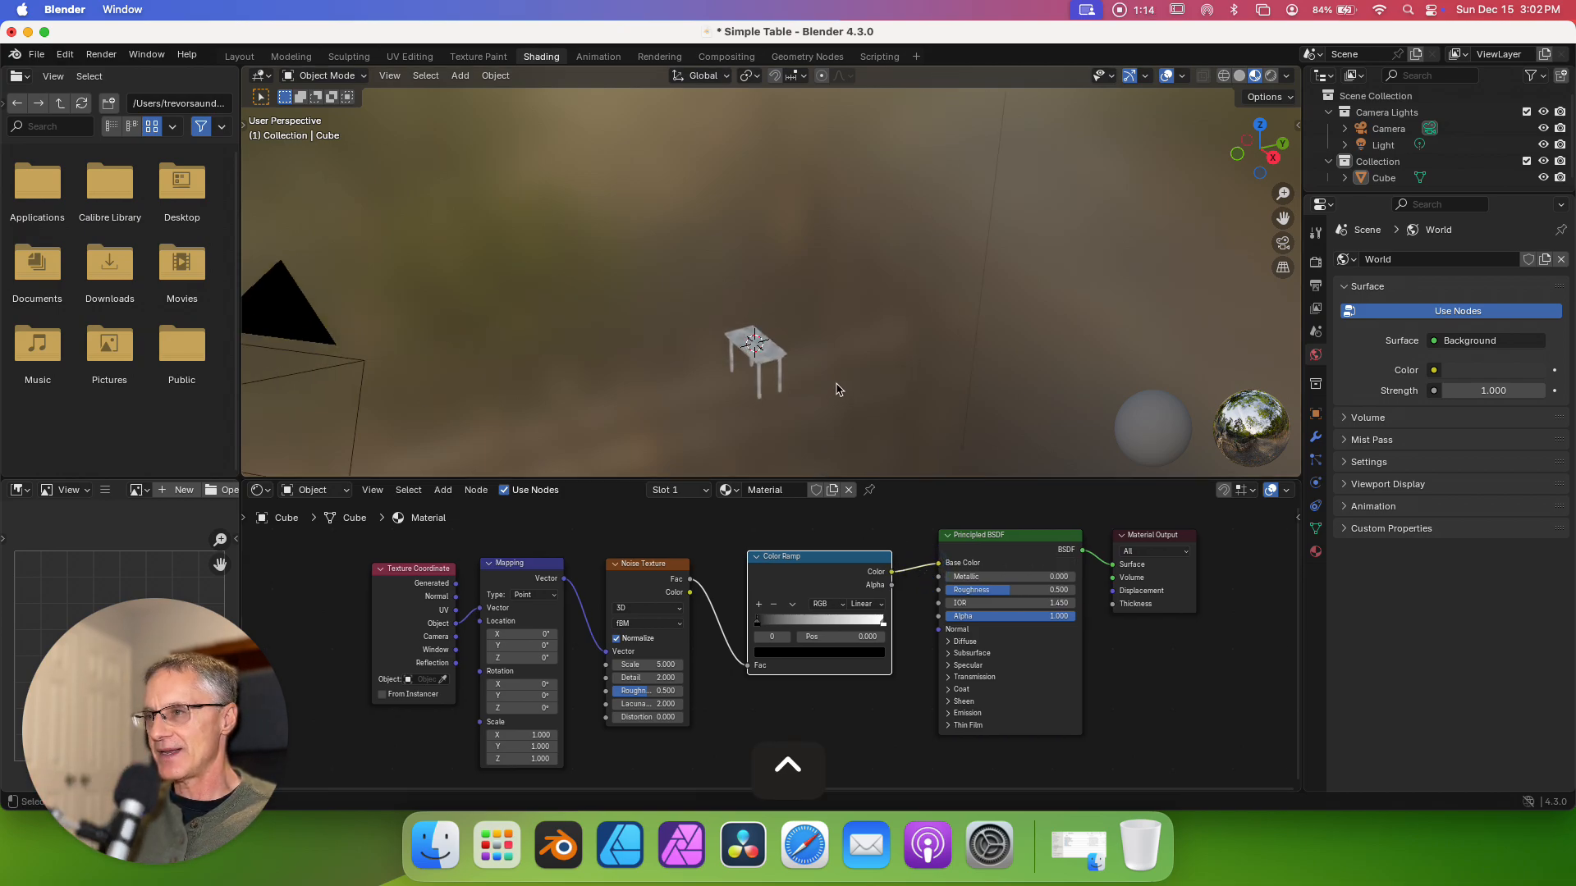
{"action": "scroll", "coordinate": [836, 390], "scroll_direction": "up", "scroll_amount": 1, "text": "ctrl"}
{"action": "scroll", "coordinate": [836, 388], "scroll_direction": "down", "scroll_amount": 5, "text": "shift"}
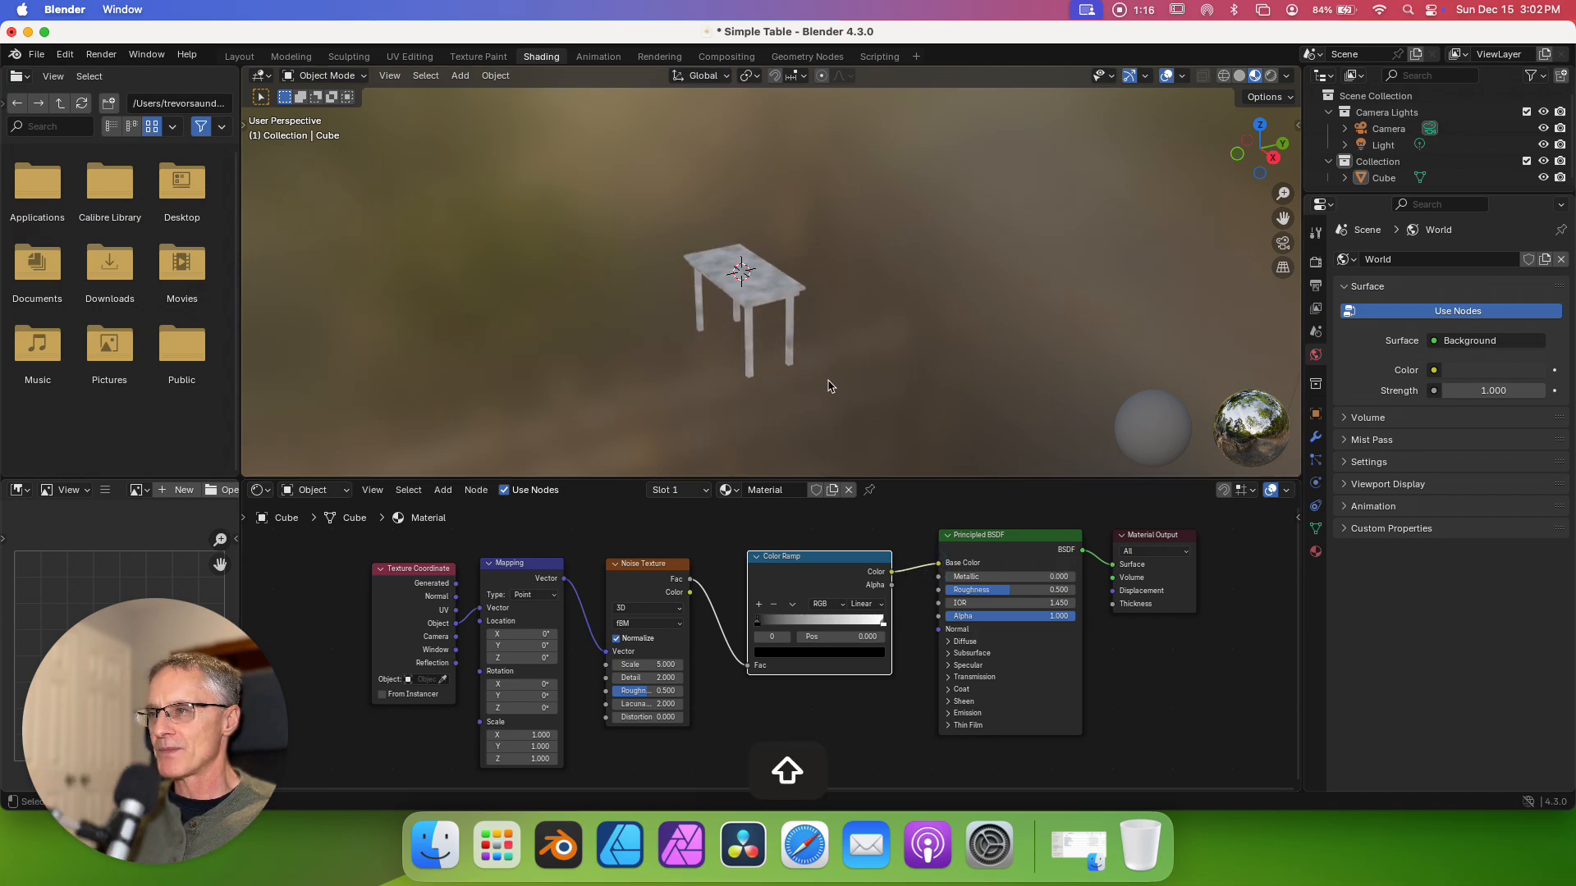
{"action": "scroll", "coordinate": [826, 385], "scroll_direction": "up", "scroll_amount": 8, "text": "ctrl"}
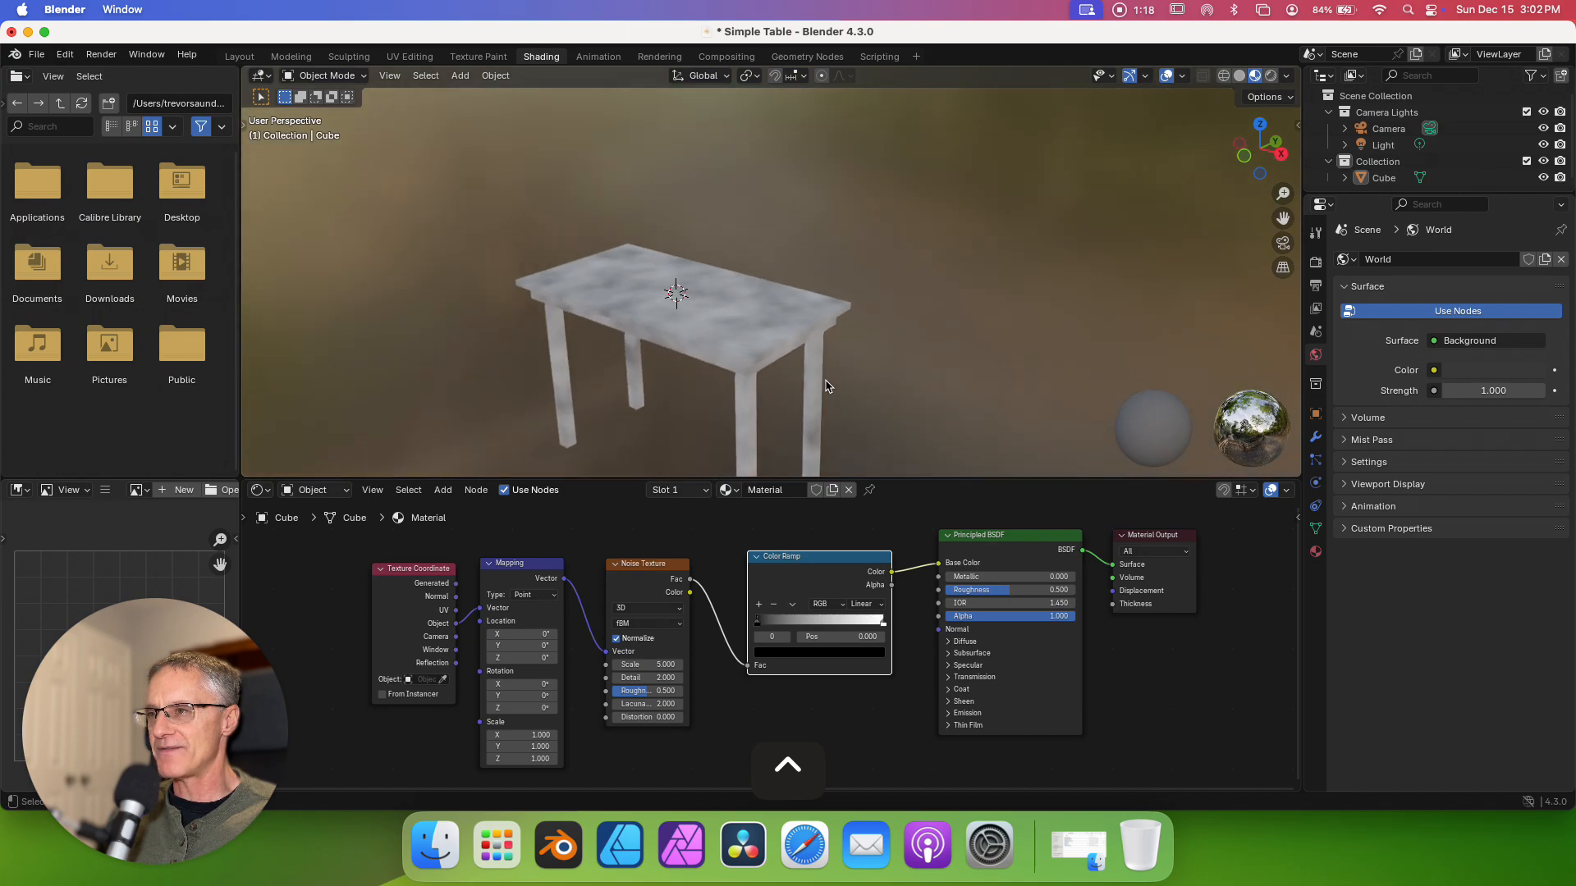
{"action": "scroll", "coordinate": [827, 386], "scroll_direction": "down", "scroll_amount": 3, "text": "shift"}
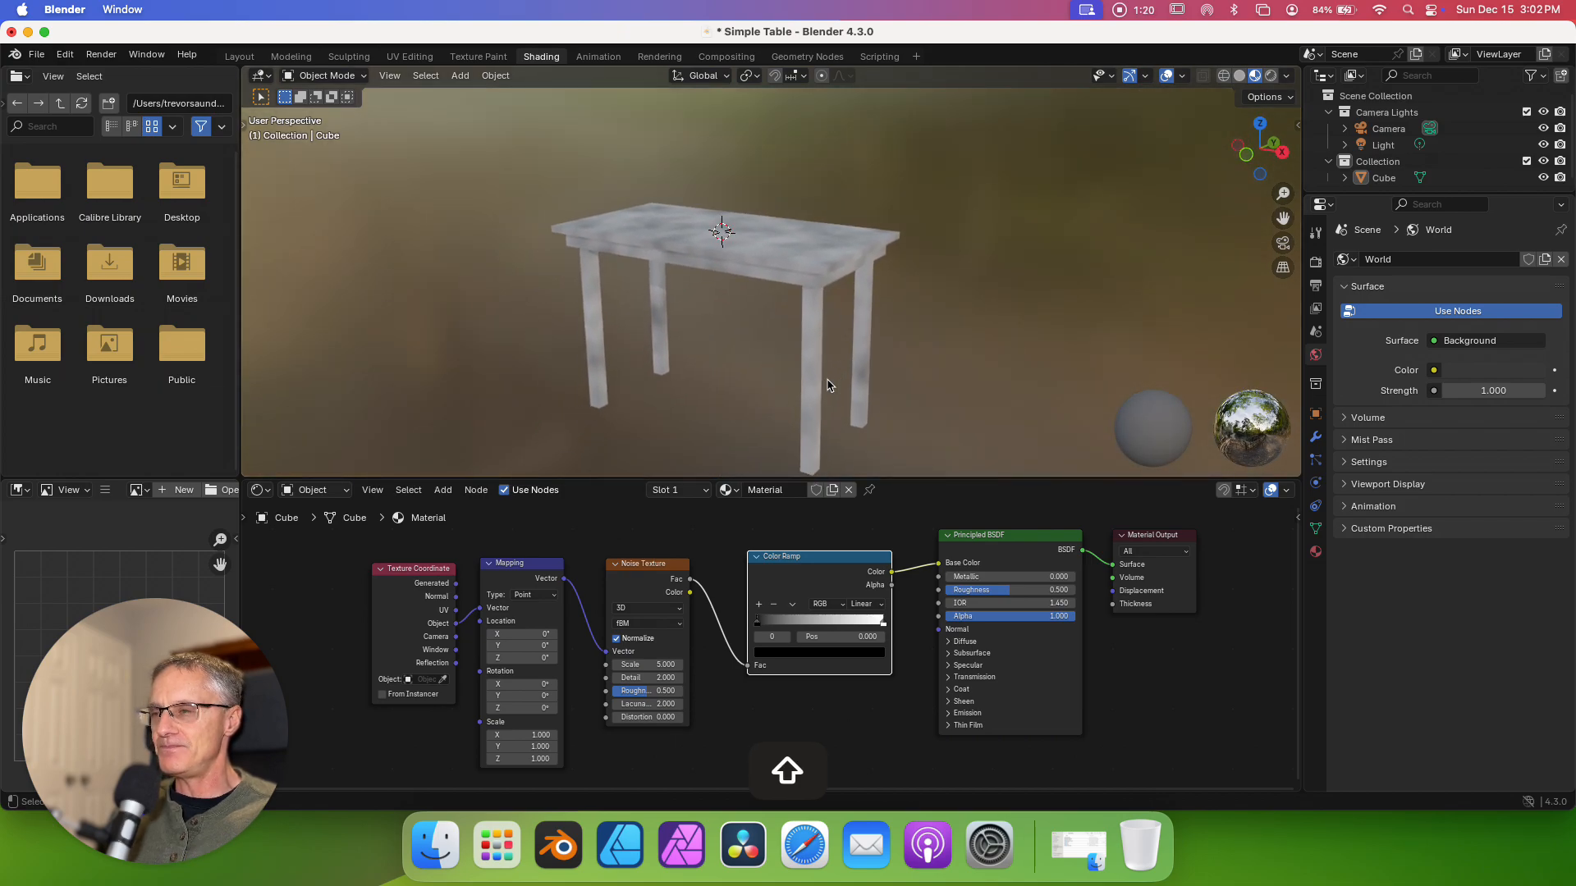
{"action": "scroll", "coordinate": [804, 380], "scroll_direction": "up", "scroll_amount": 4, "text": "ctrl"}
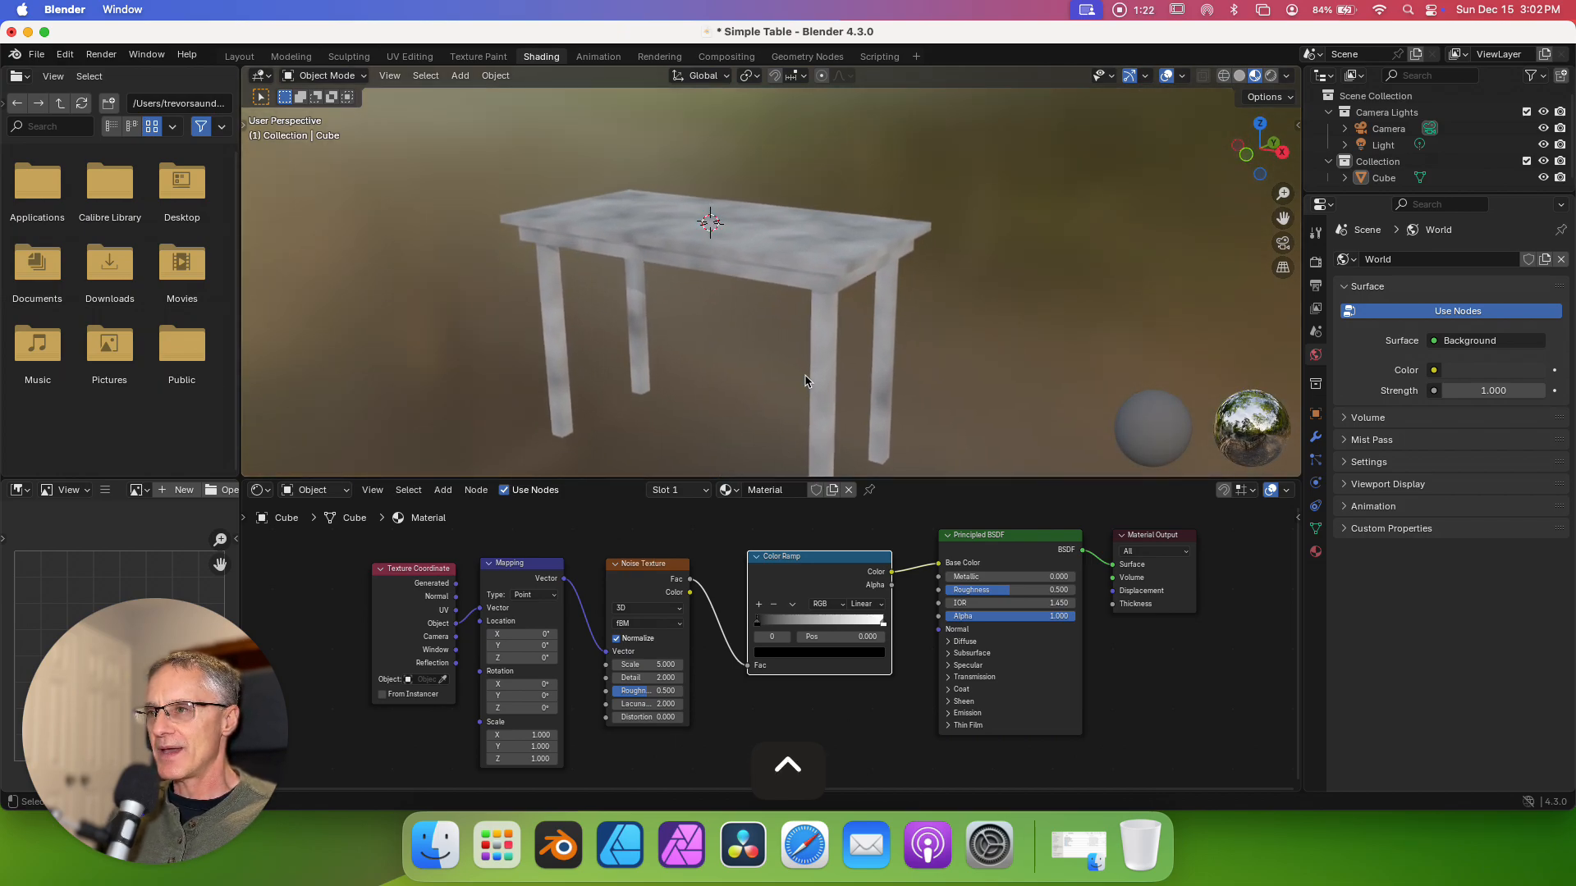
{"action": "scroll", "coordinate": [804, 380], "scroll_direction": "down", "scroll_amount": 2, "text": "shift"}
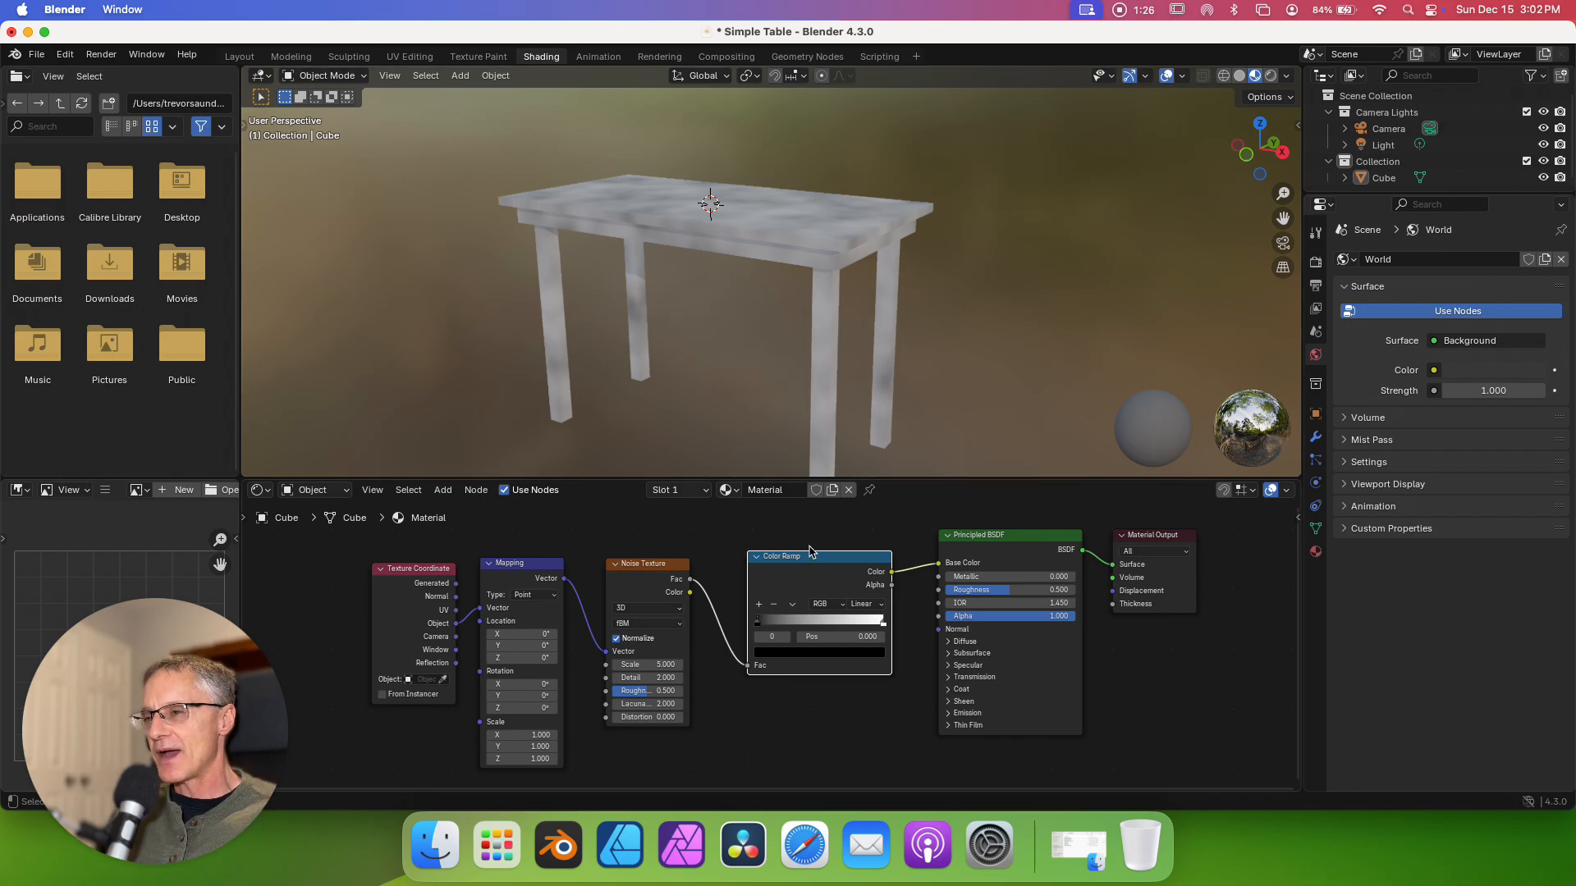
{"action": "left_click", "coordinate": [779, 653]}
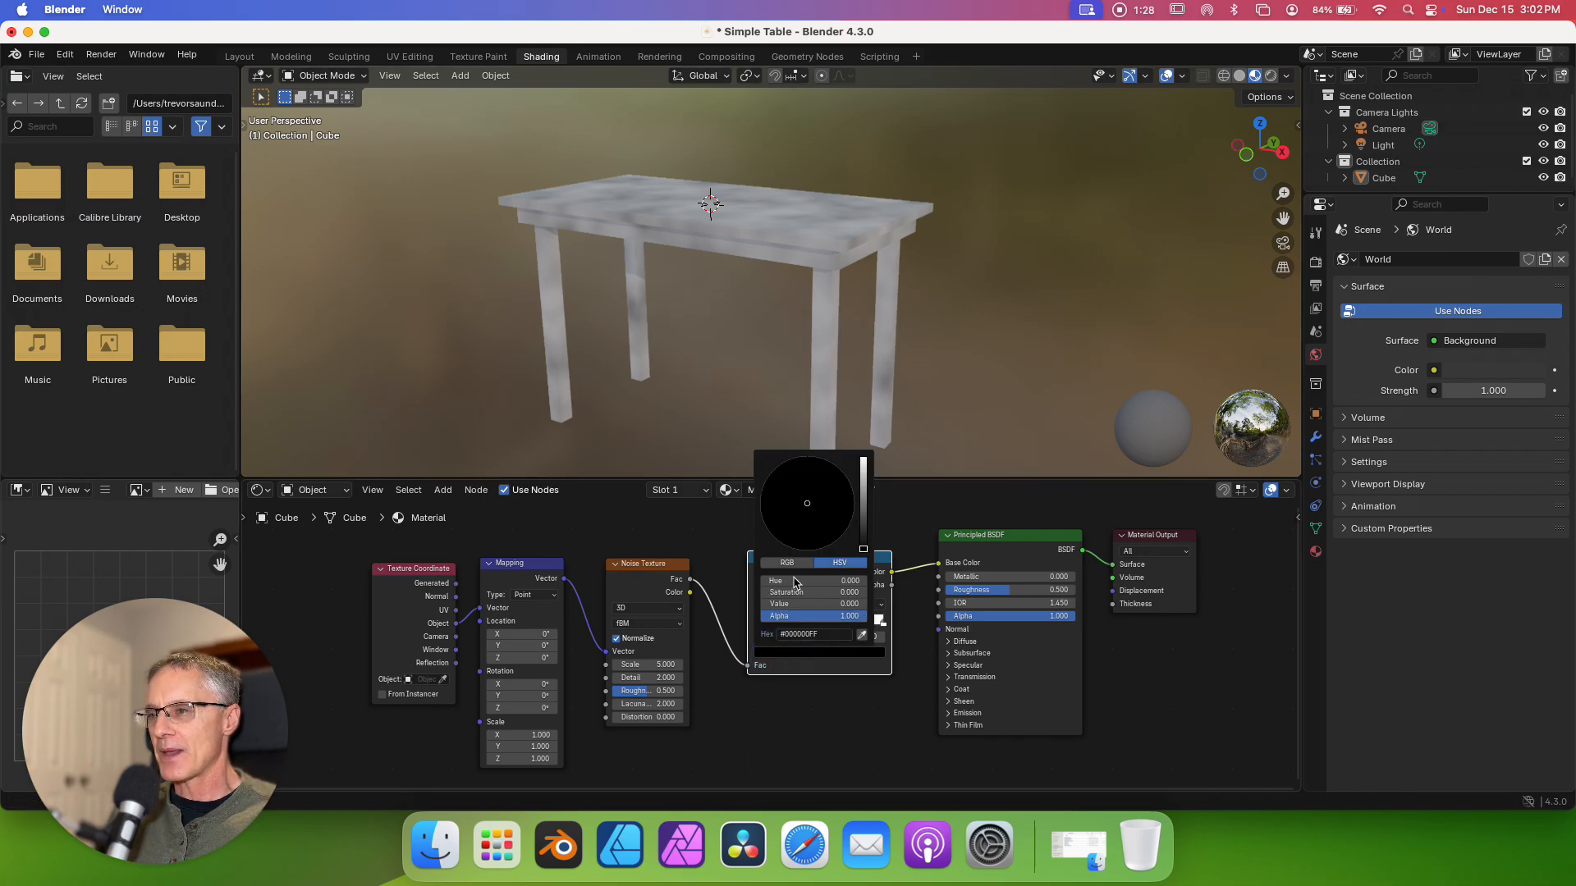
{"action": "left_click_drag", "start_coordinate": [863, 549], "coordinate": [784, 529]}
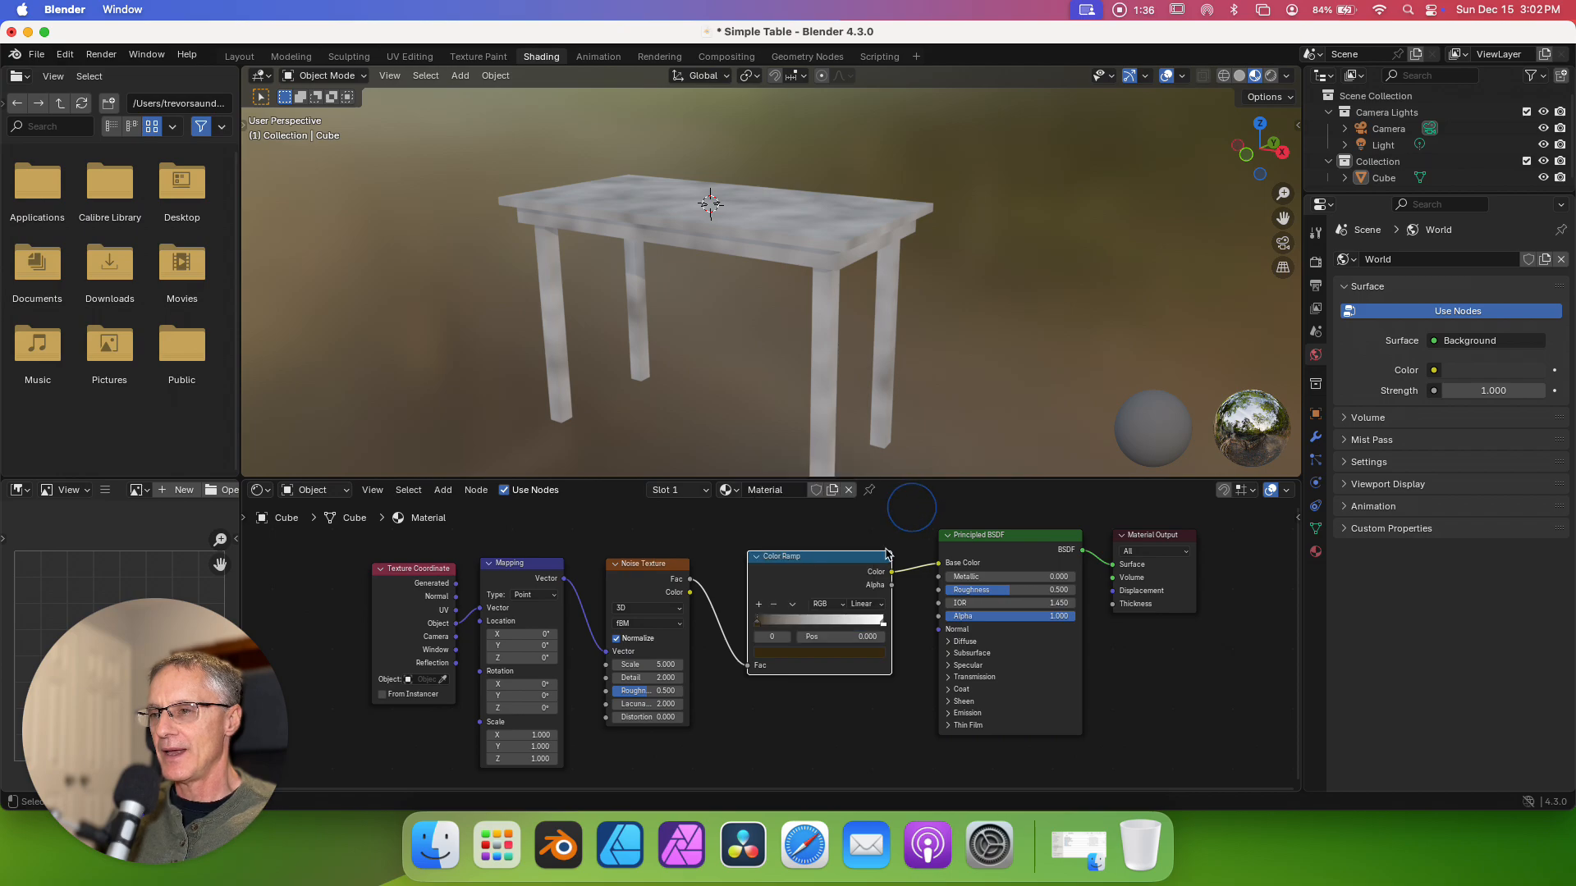
- Change the Color Ramp's white stop at position 1 to a strongly saturated, darkened golden brown
{"action": "left_click", "coordinate": [879, 624]}
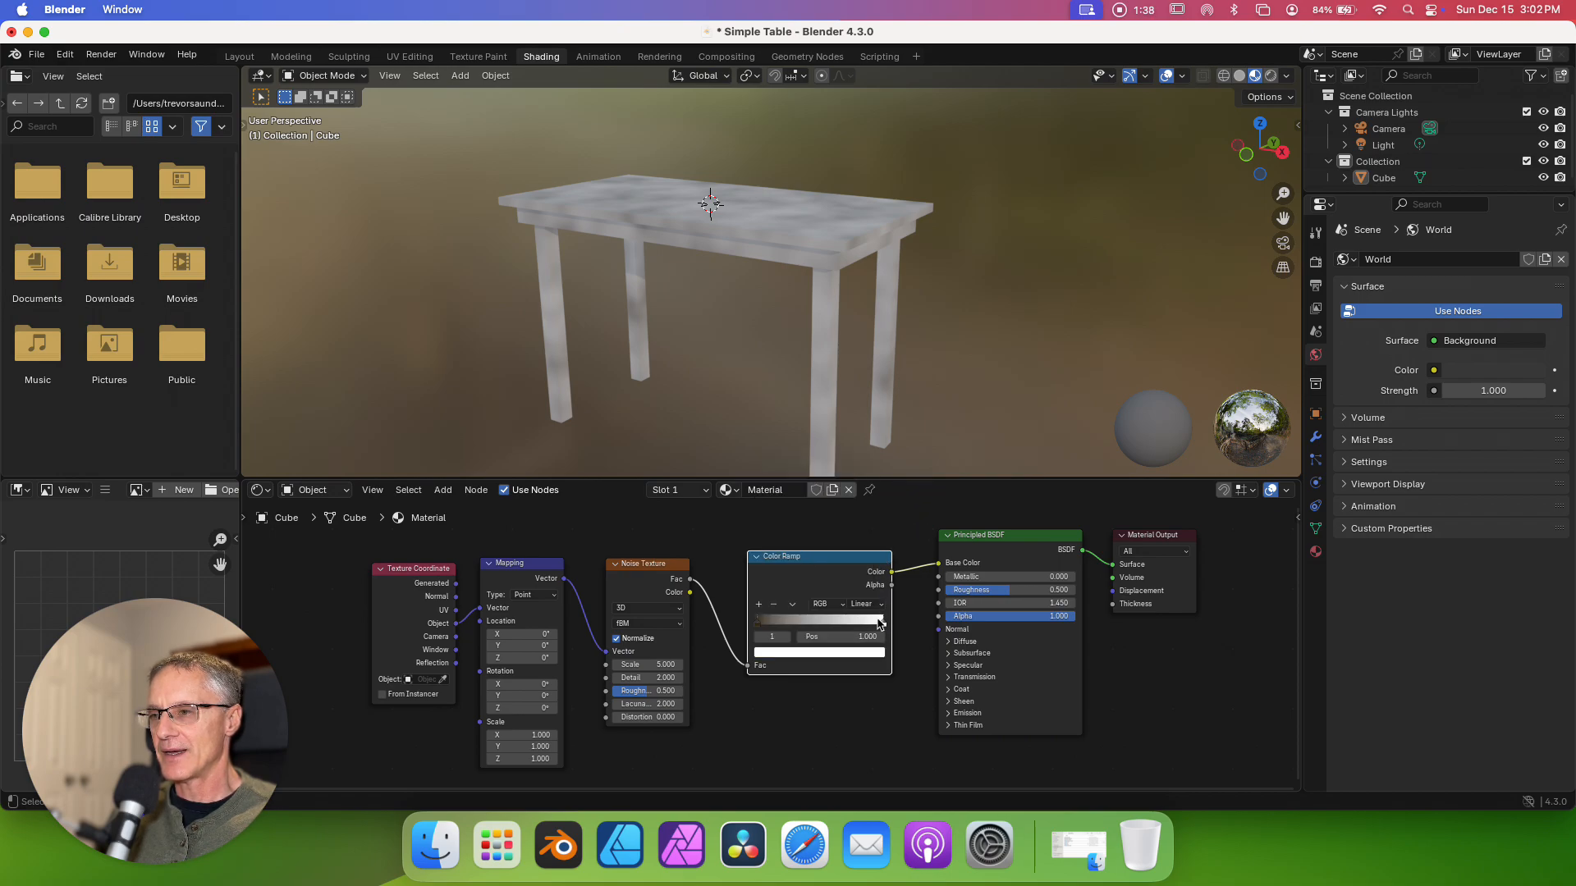
{"action": "left_click", "coordinate": [841, 661]}
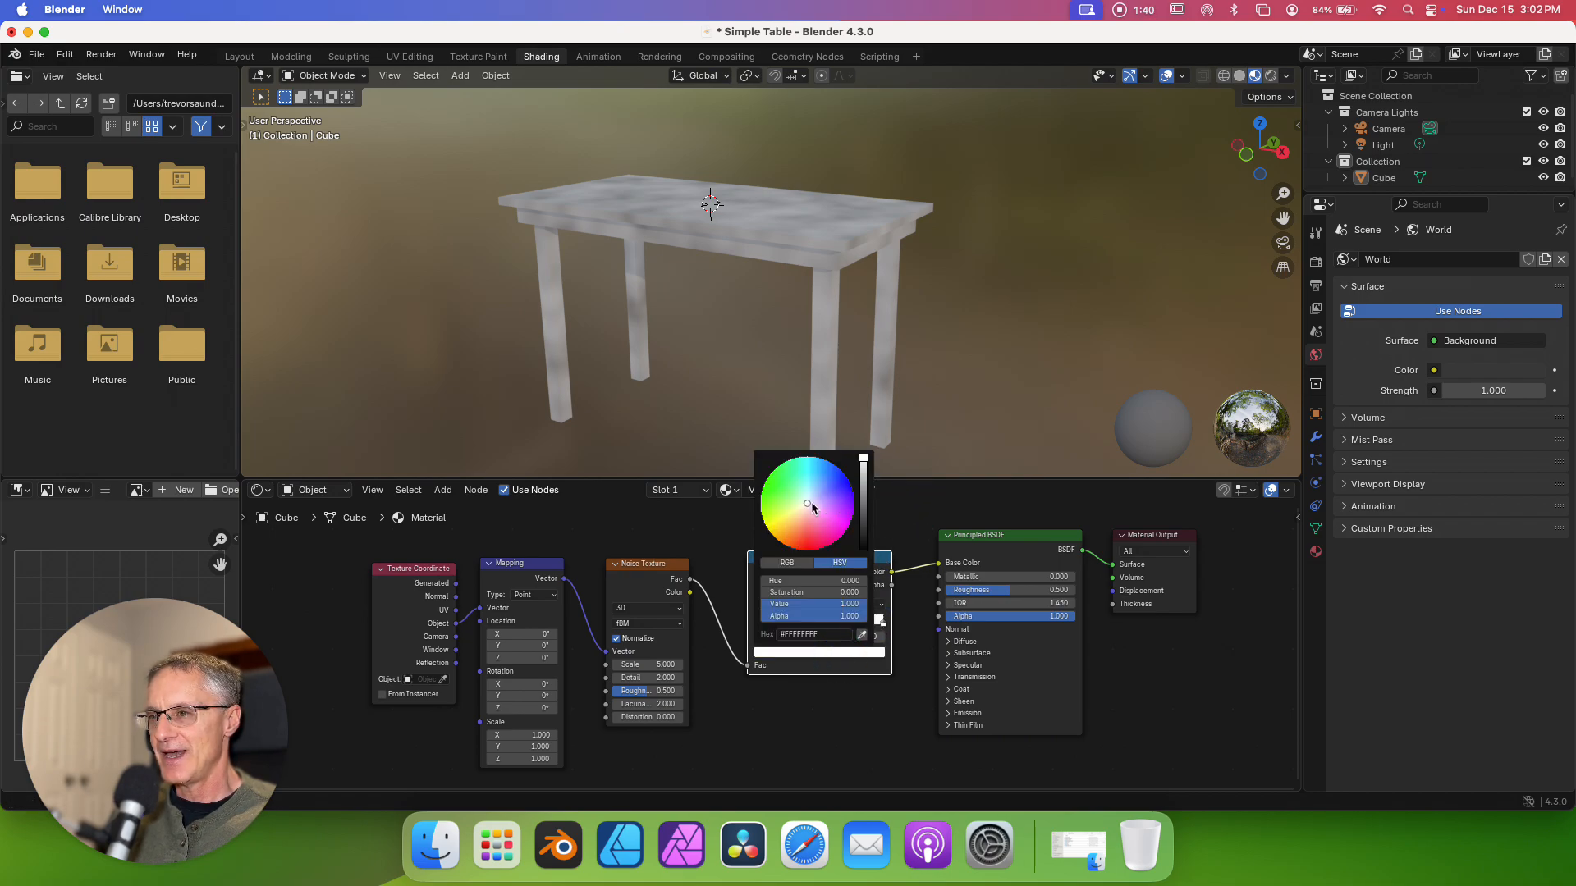
{"action": "left_click_drag", "start_coordinate": [807, 508], "coordinate": [783, 523]}
{"action": "left_click_drag", "start_coordinate": [864, 461], "coordinate": [863, 500]}
{"action": "left_click_drag", "start_coordinate": [781, 530], "coordinate": [780, 529]}
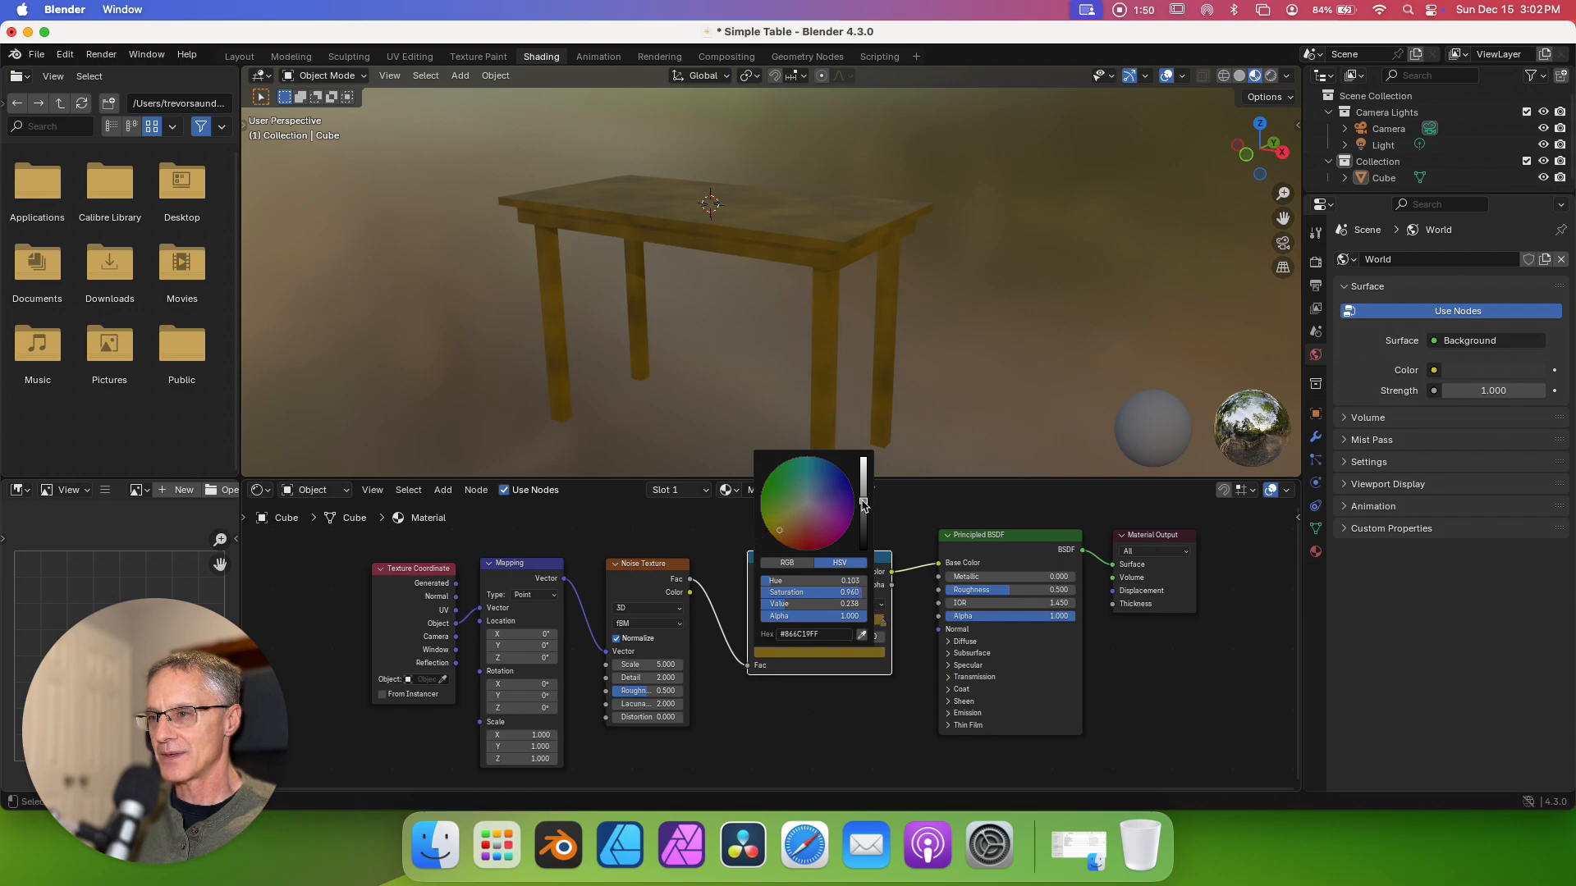
{"action": "left_click_drag", "start_coordinate": [863, 502], "coordinate": [863, 507]}
{"action": "left_click", "coordinate": [924, 511]}
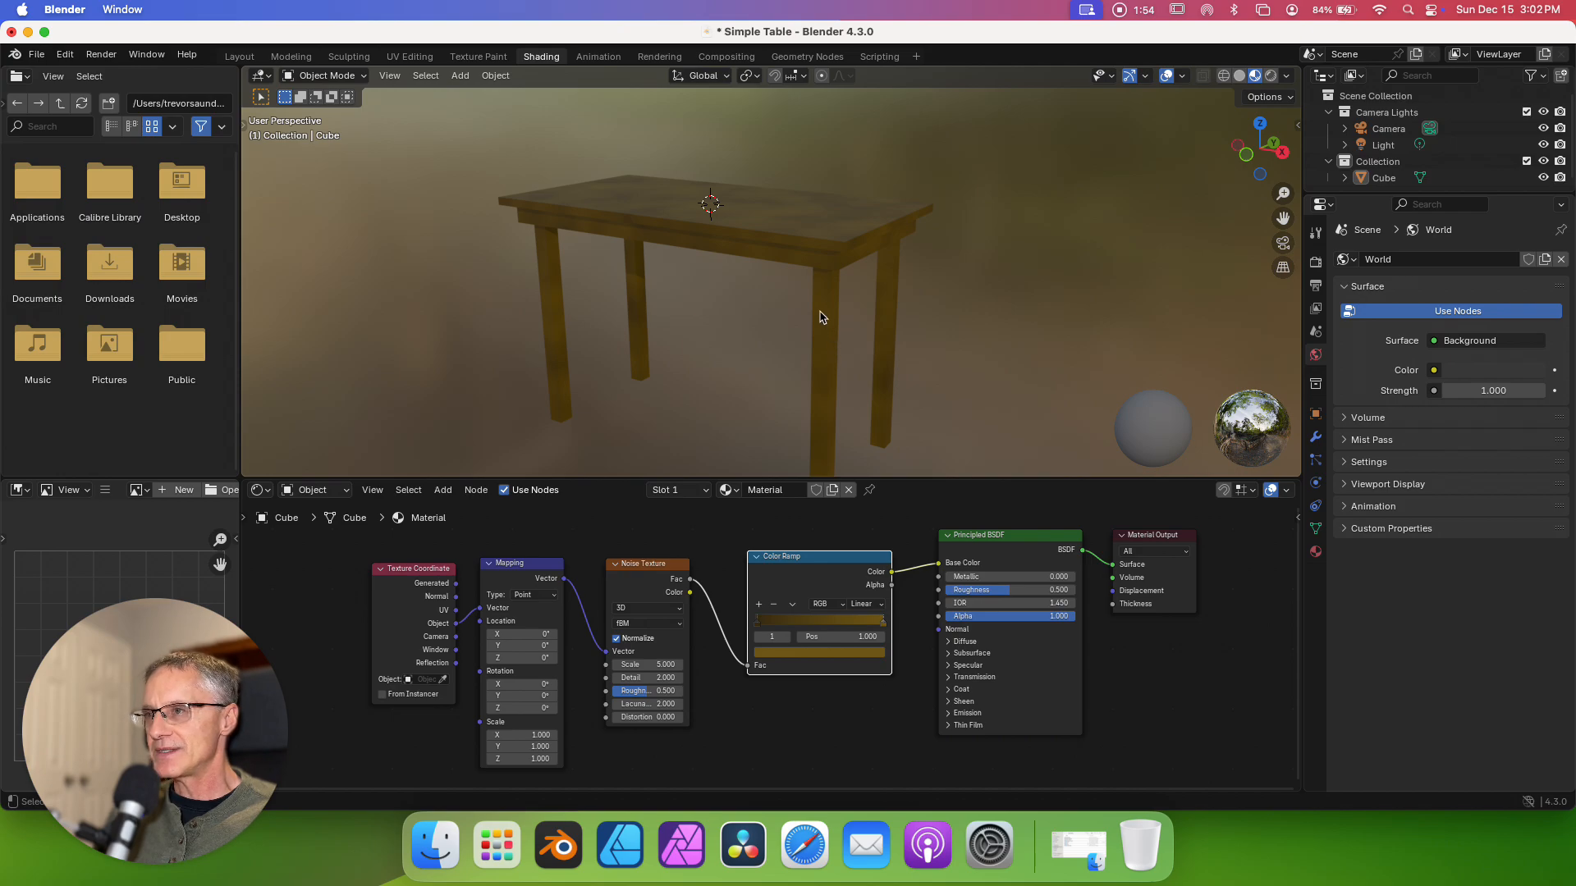
- Deselect the nodes and inspect the brown noise pattern on the table up close
{"action": "left_click", "coordinate": [720, 523]}
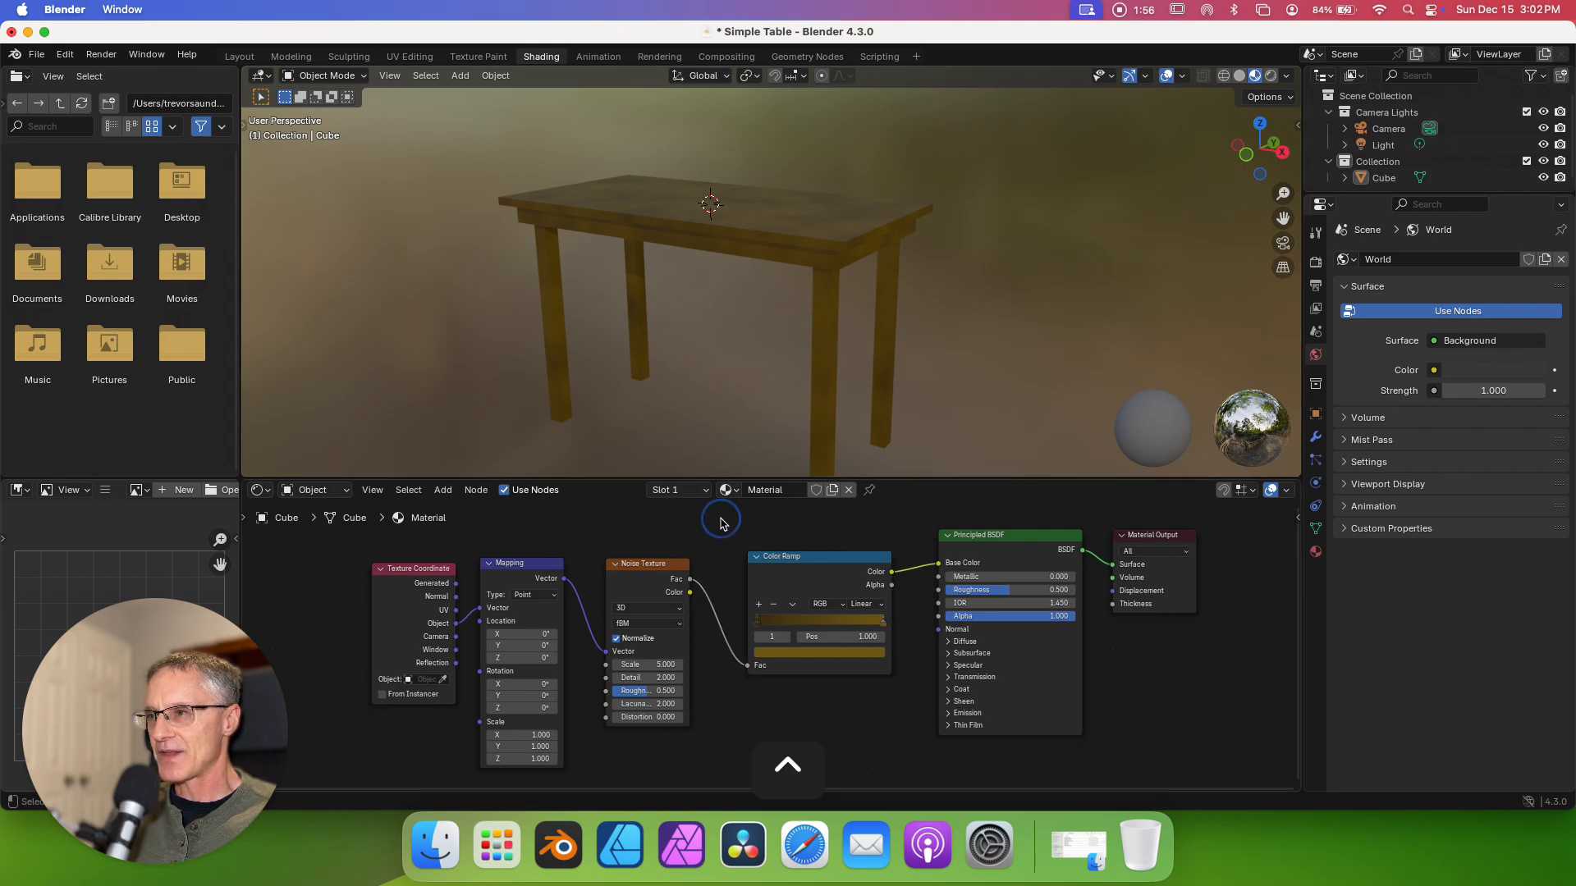
{"action": "scroll", "coordinate": [747, 324], "scroll_direction": "up", "scroll_amount": 2}
{"action": "scroll", "coordinate": [747, 324], "scroll_direction": "up", "scroll_amount": 5, "text": "ctrl"}
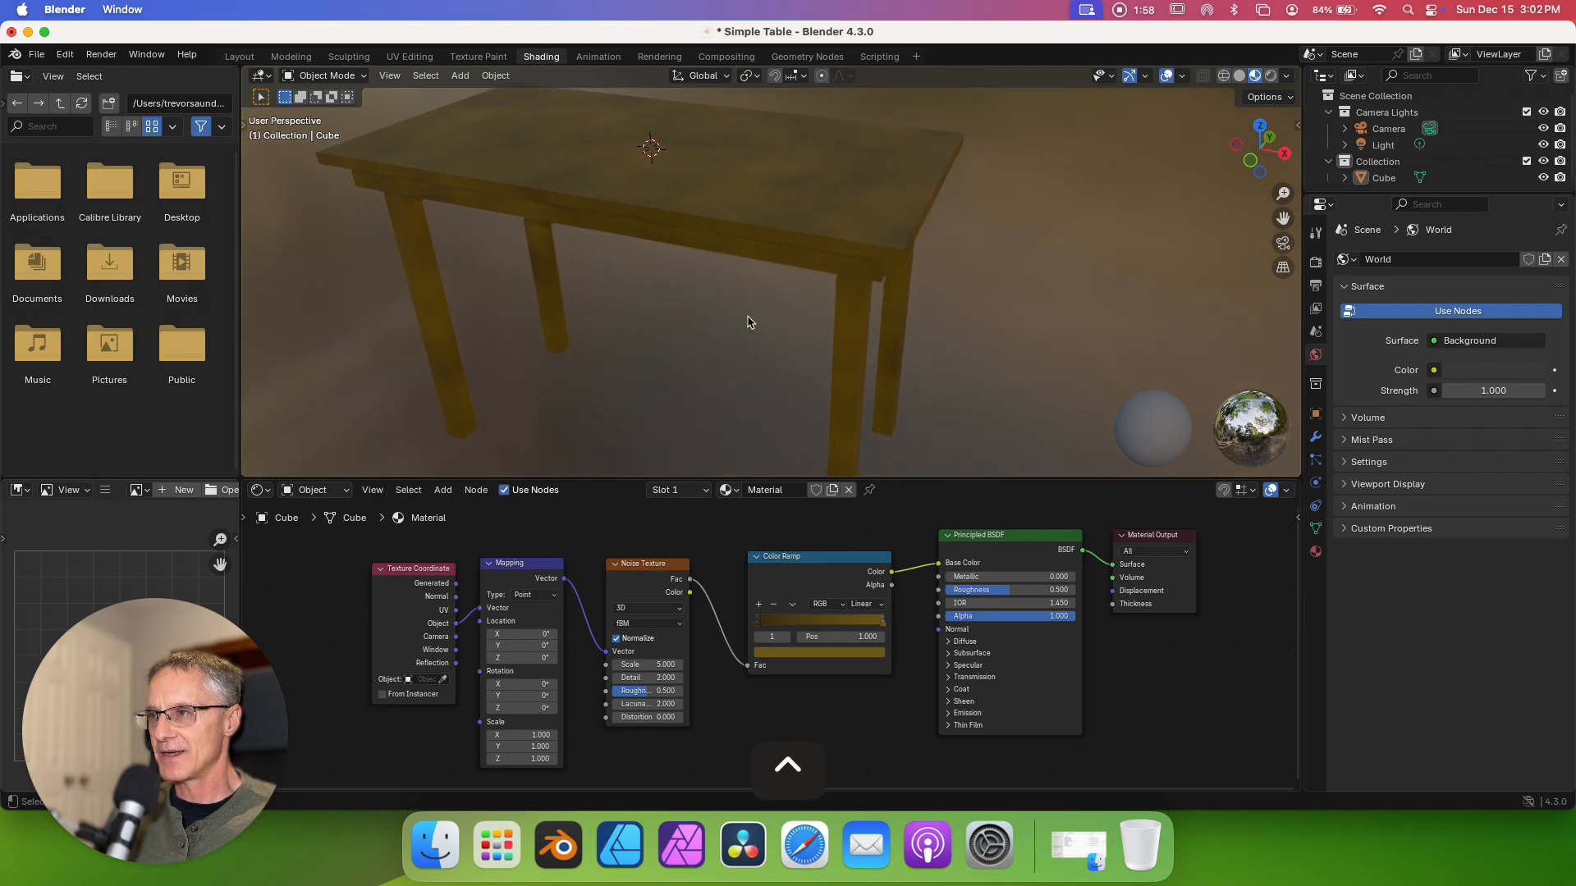
- Rename the table's material as Top
{"action": "scroll", "coordinate": [749, 322], "scroll_direction": "left", "scroll_amount": 3, "text": "shift"}
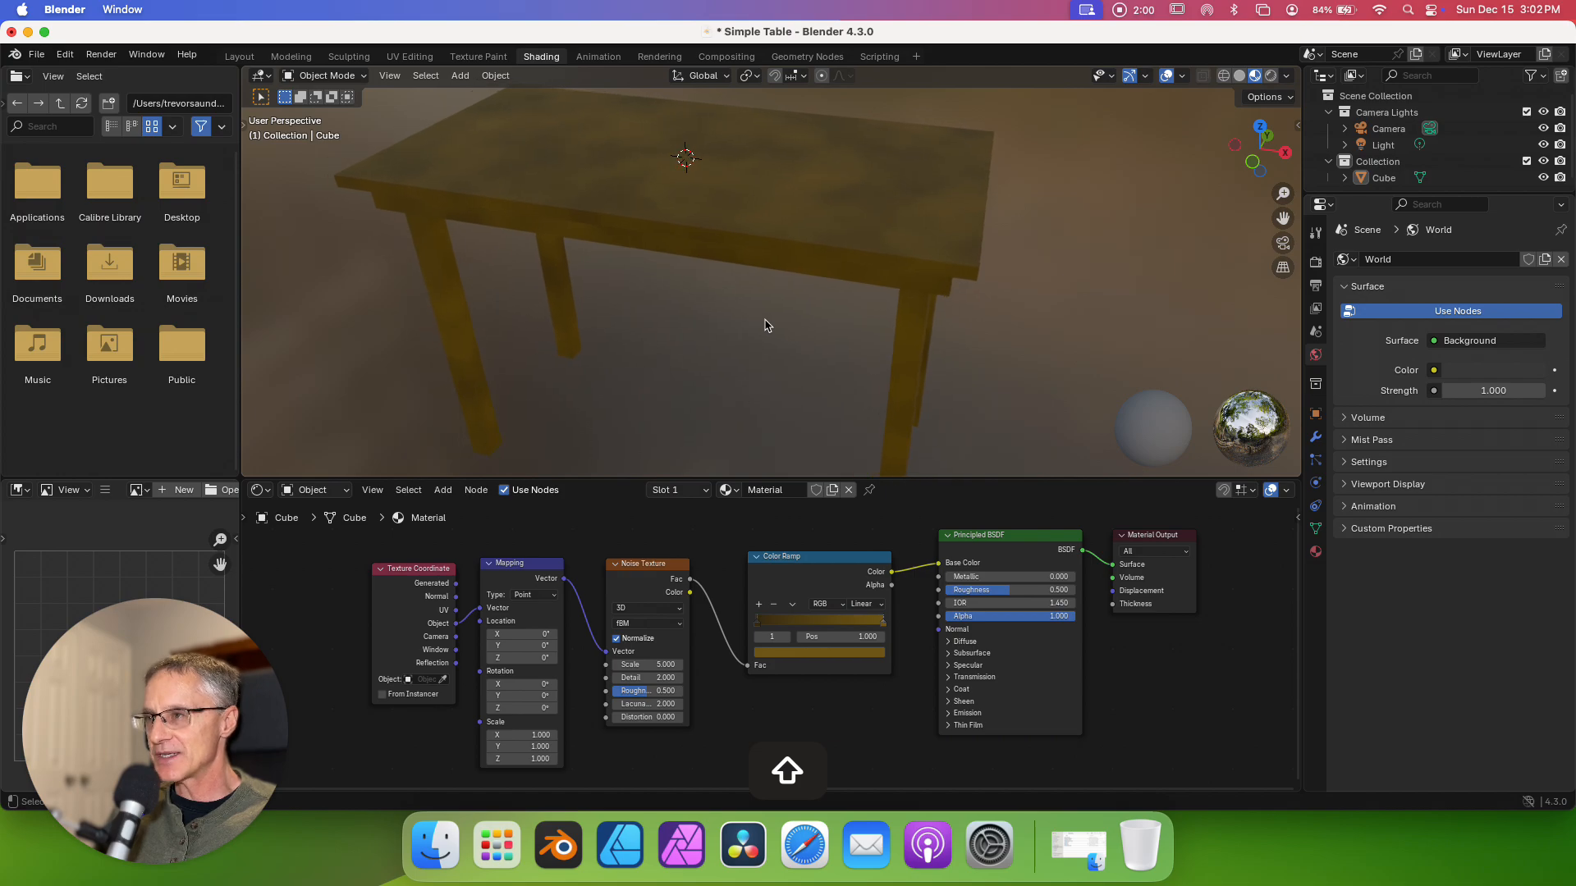
{"action": "scroll", "coordinate": [764, 326], "scroll_direction": "left", "scroll_amount": 3, "text": "shift"}
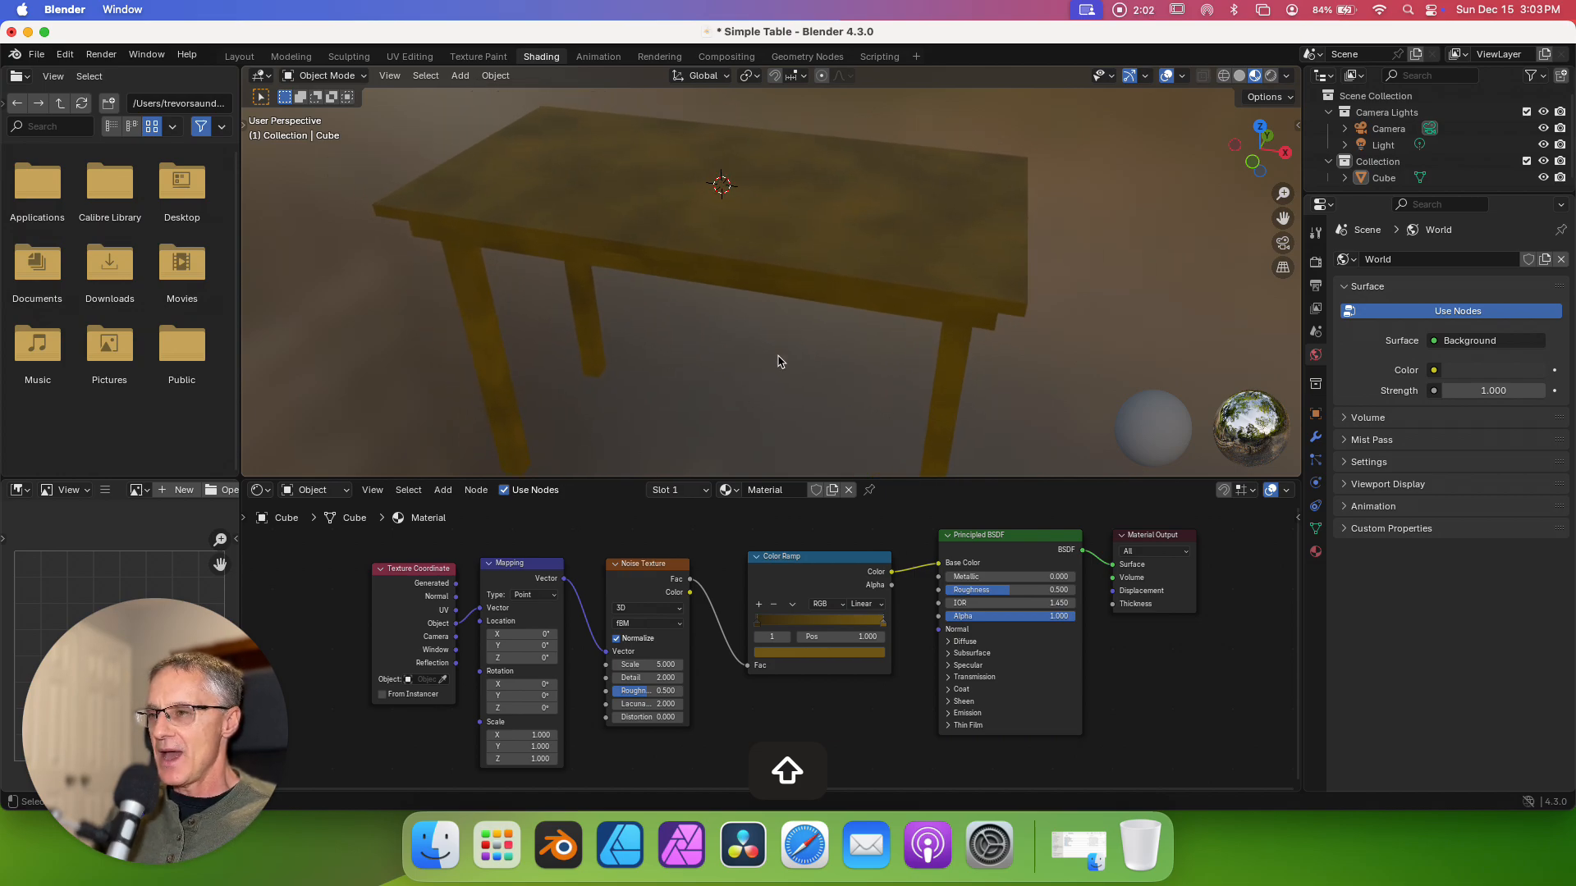
{"action": "scroll", "coordinate": [779, 356], "scroll_direction": "left", "scroll_amount": 3}
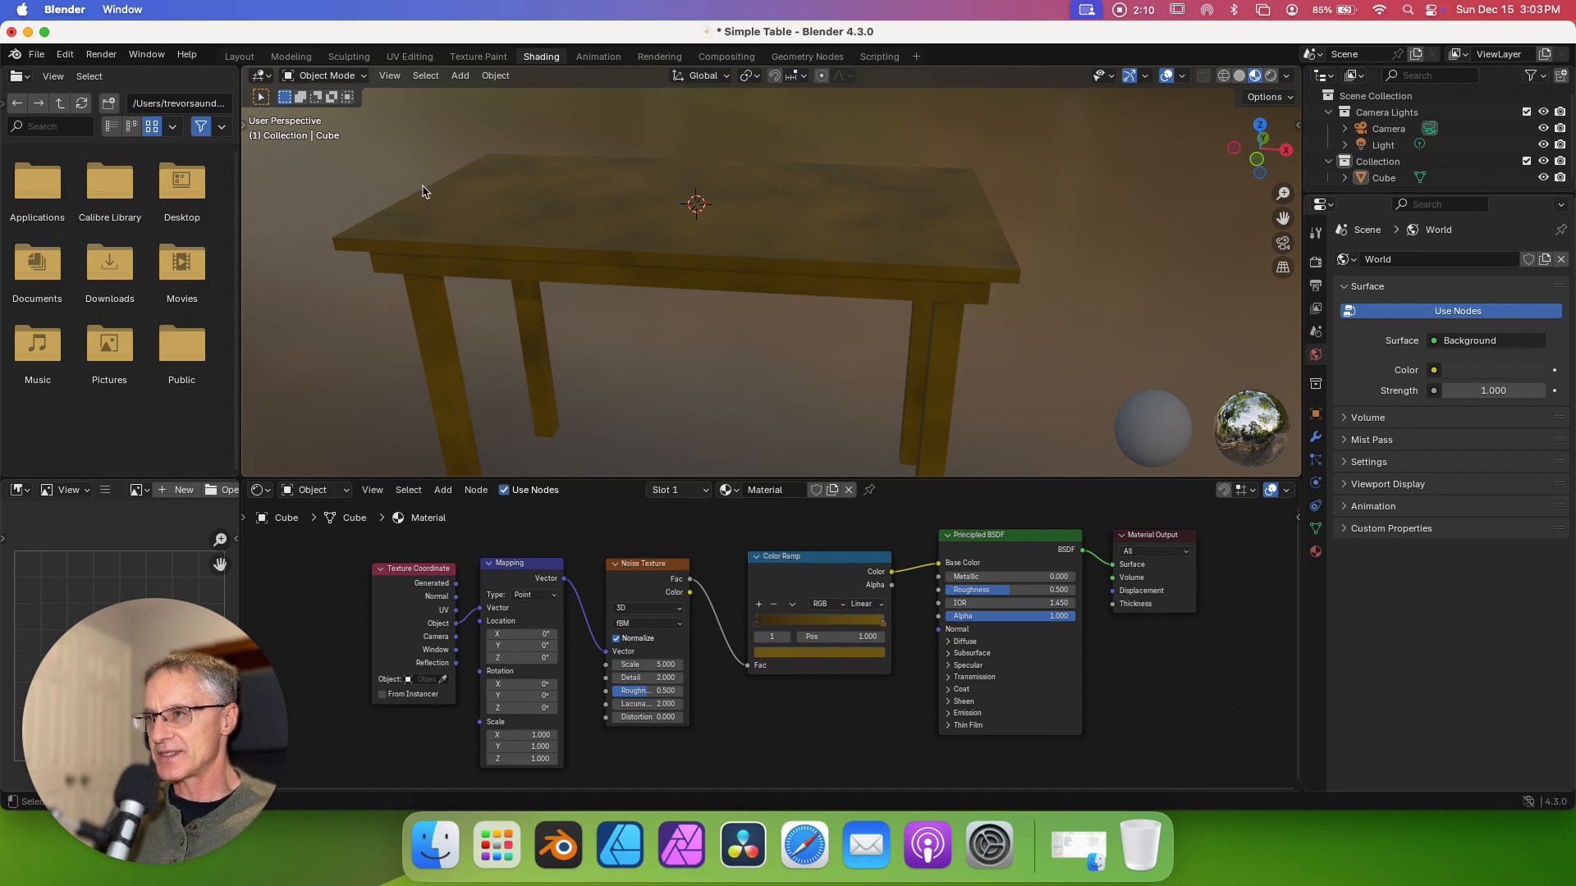
{"action": "scroll", "coordinate": [999, 220], "scroll_direction": "down", "scroll_amount": 5}
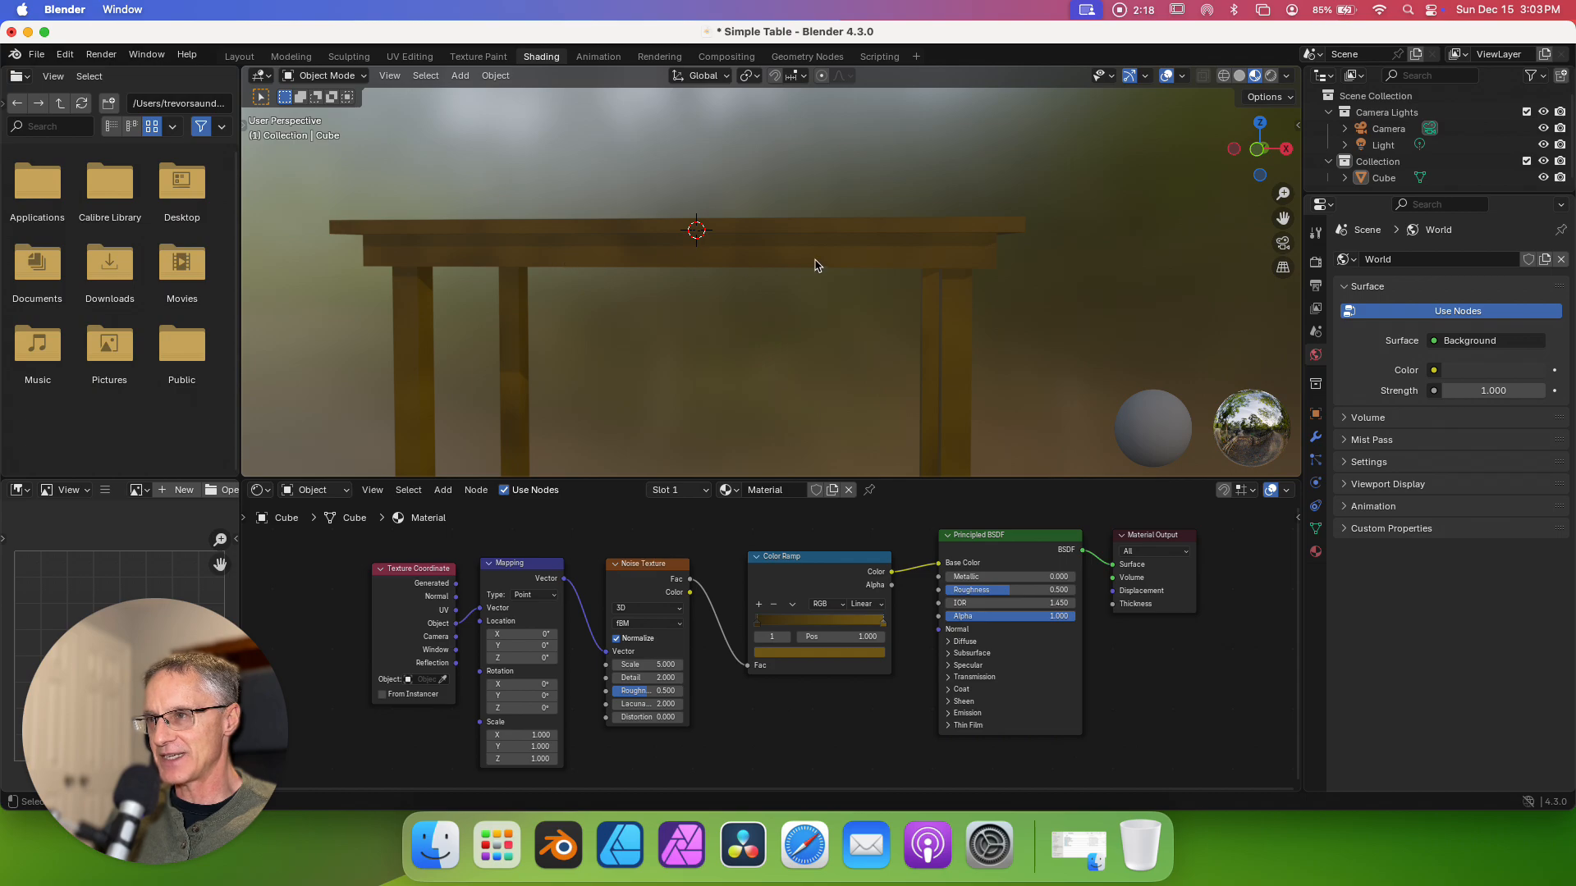
{"action": "scroll", "coordinate": [811, 265], "scroll_direction": "up", "scroll_amount": 2}
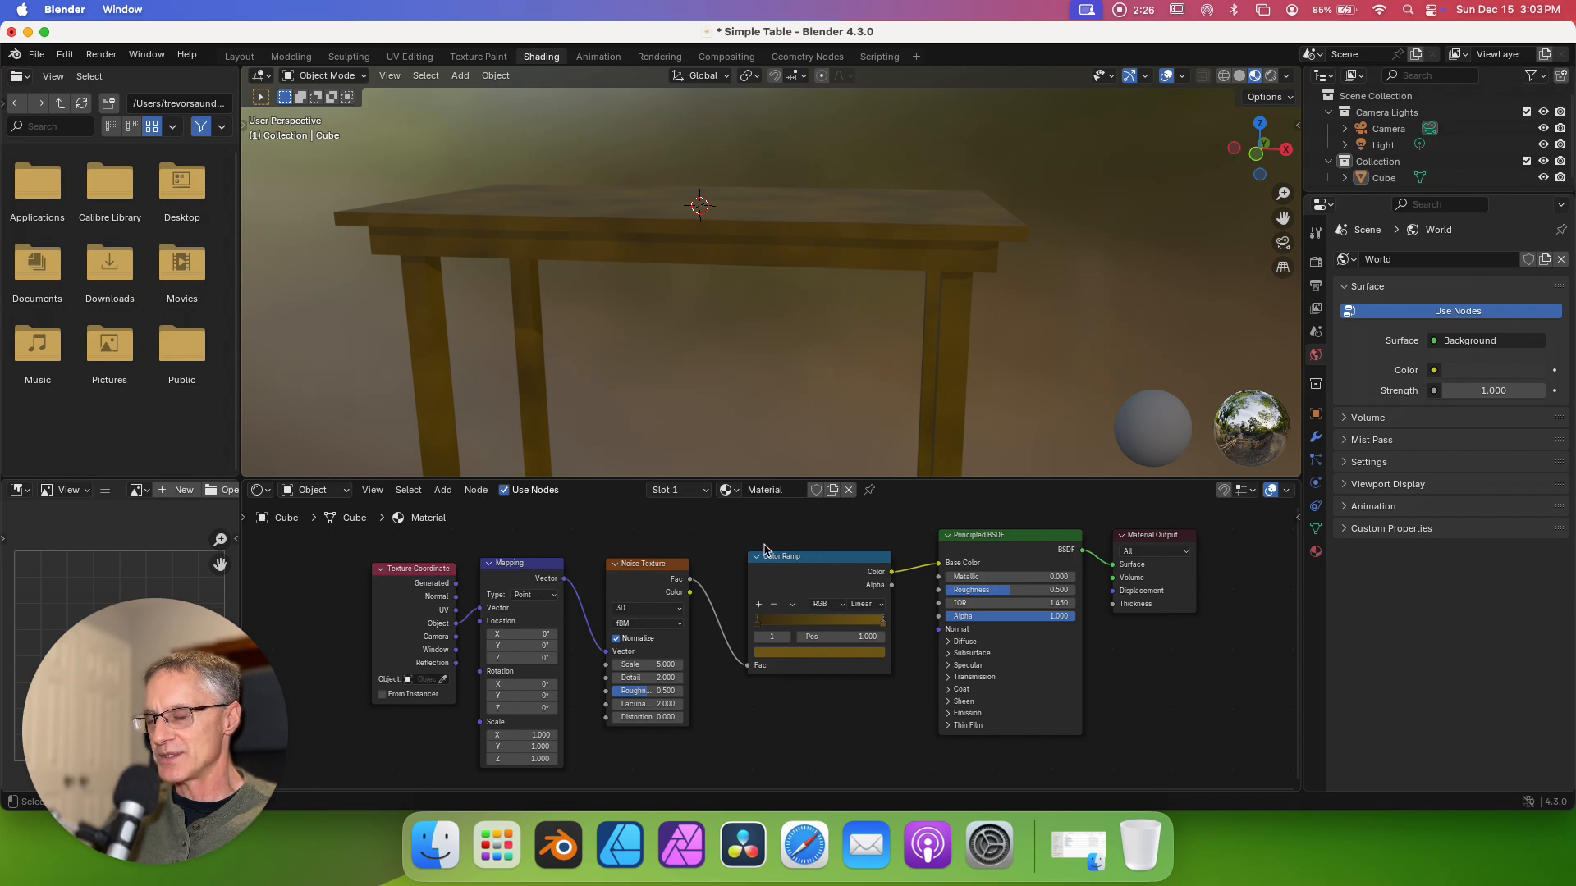
{"action": "double_click", "coordinate": [773, 490]}
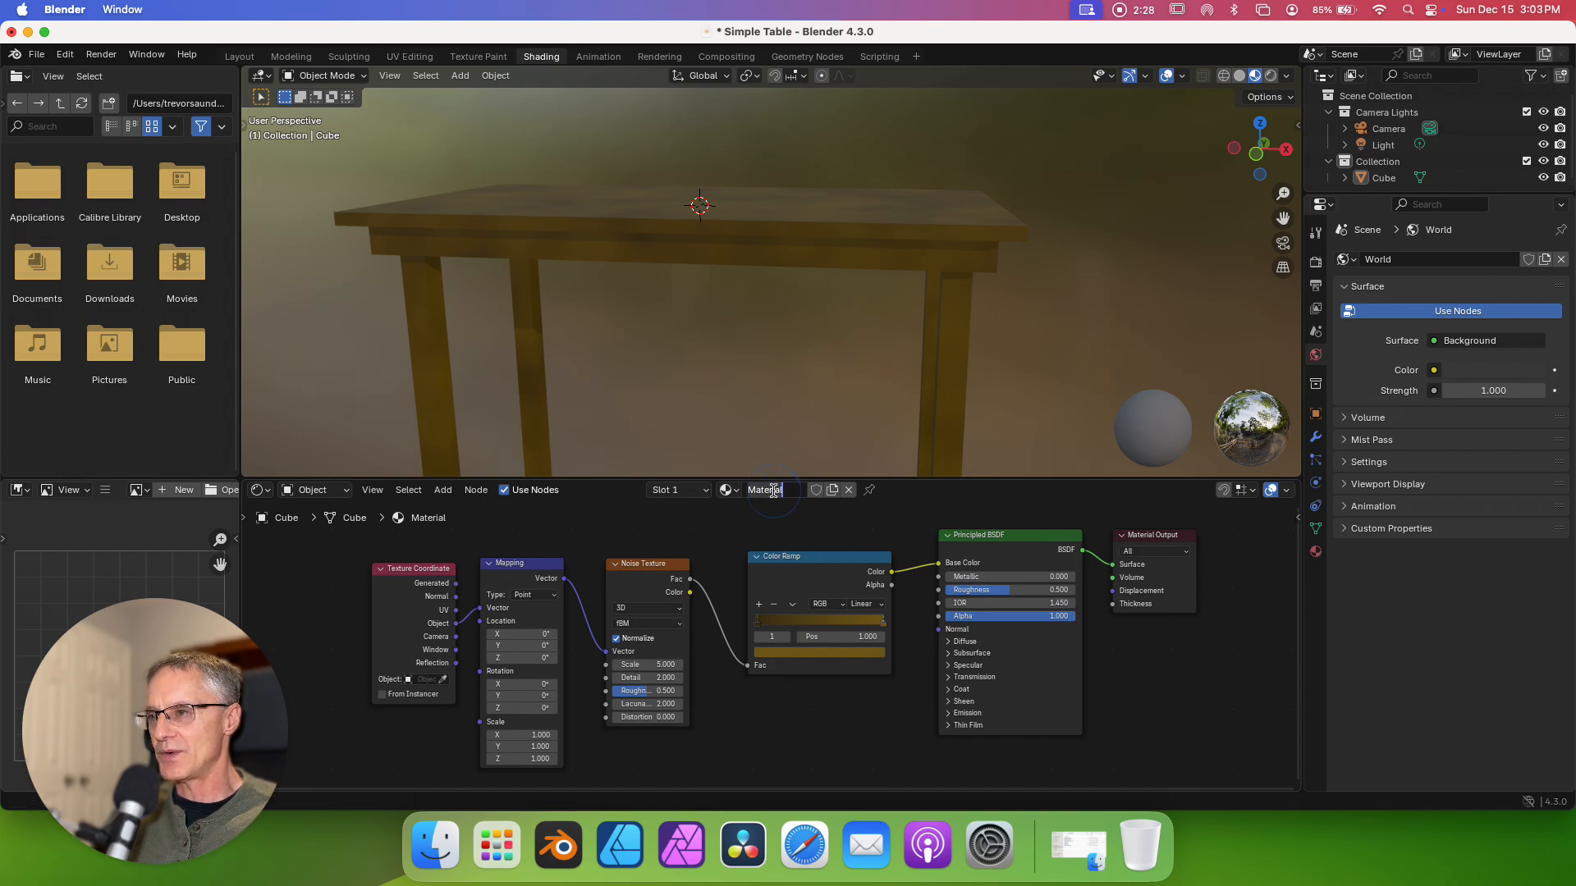
{"action": "type", "text": "Top"}
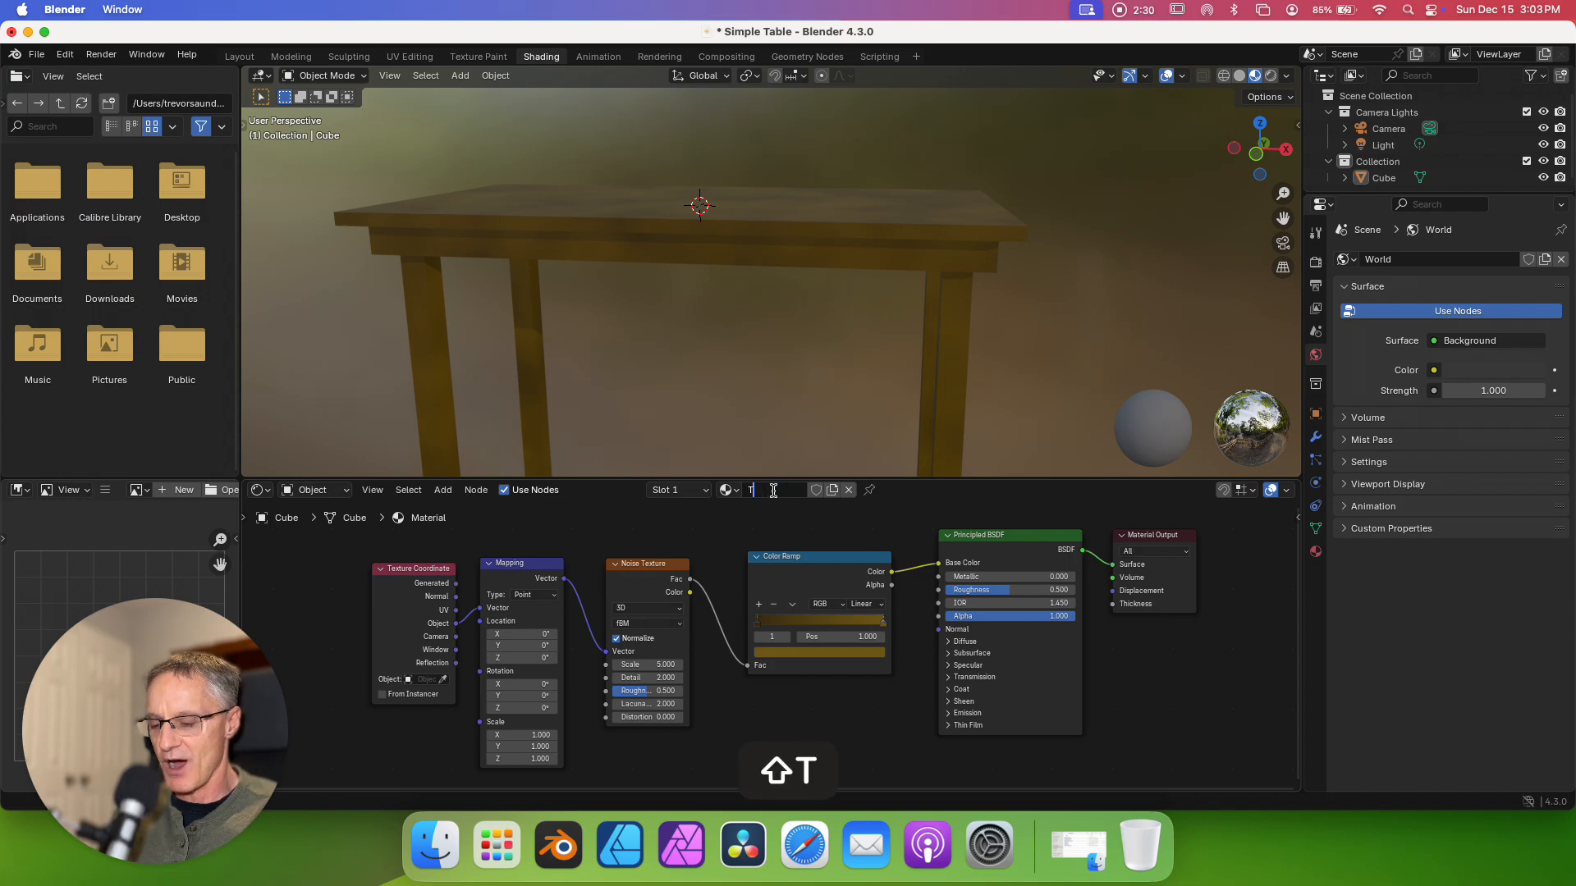
{"action": "left_click", "coordinate": [779, 525]}
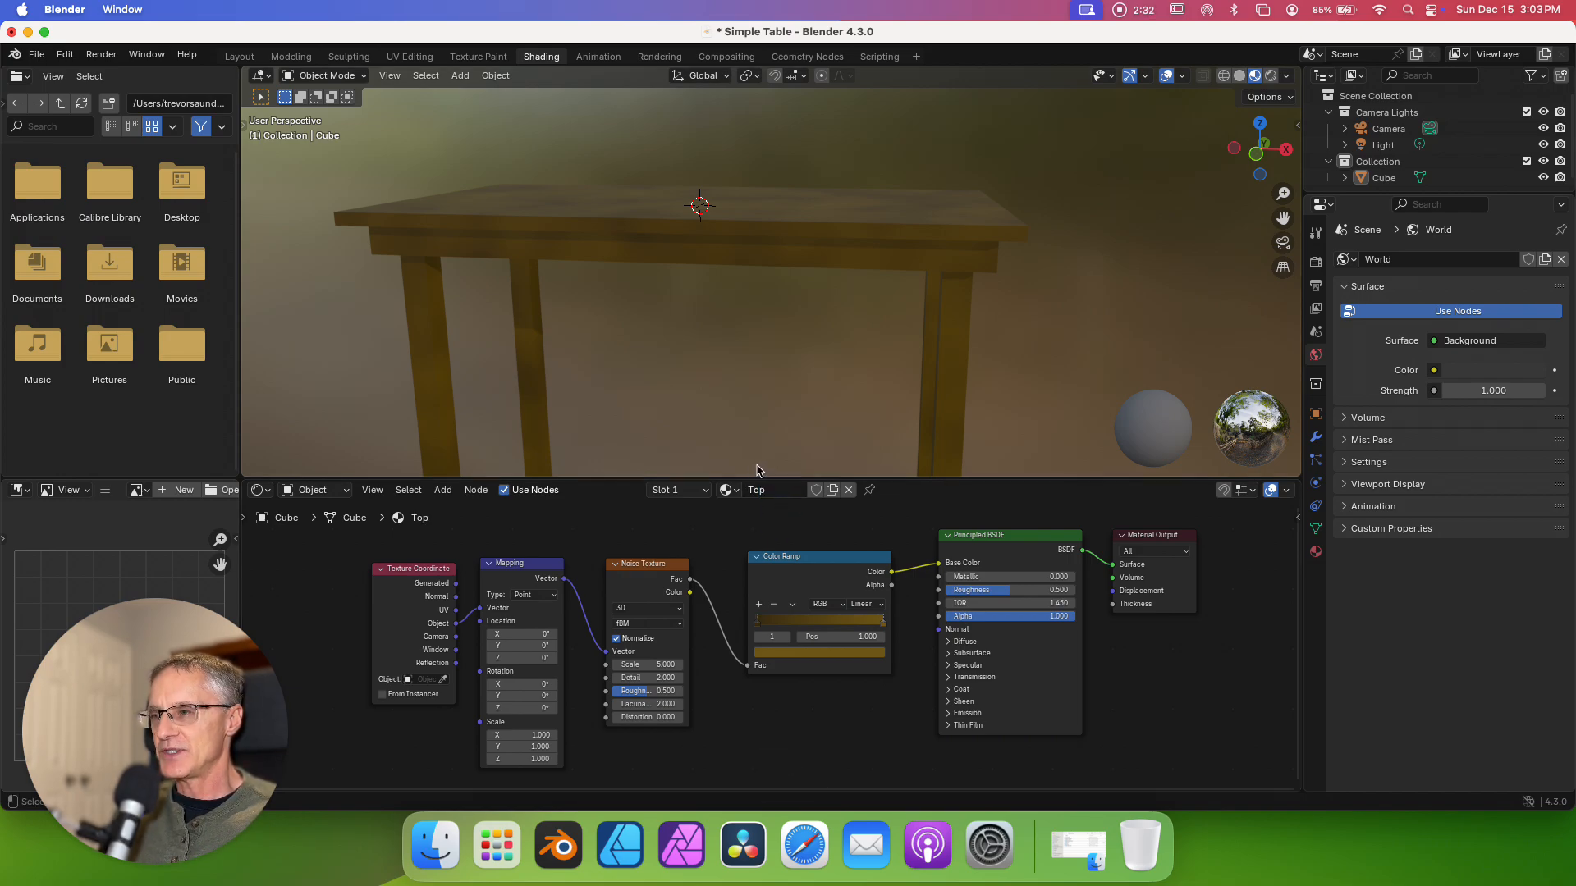
- Duplicate the Top material and name the copy Legs
{"action": "left_click", "coordinate": [833, 490]}
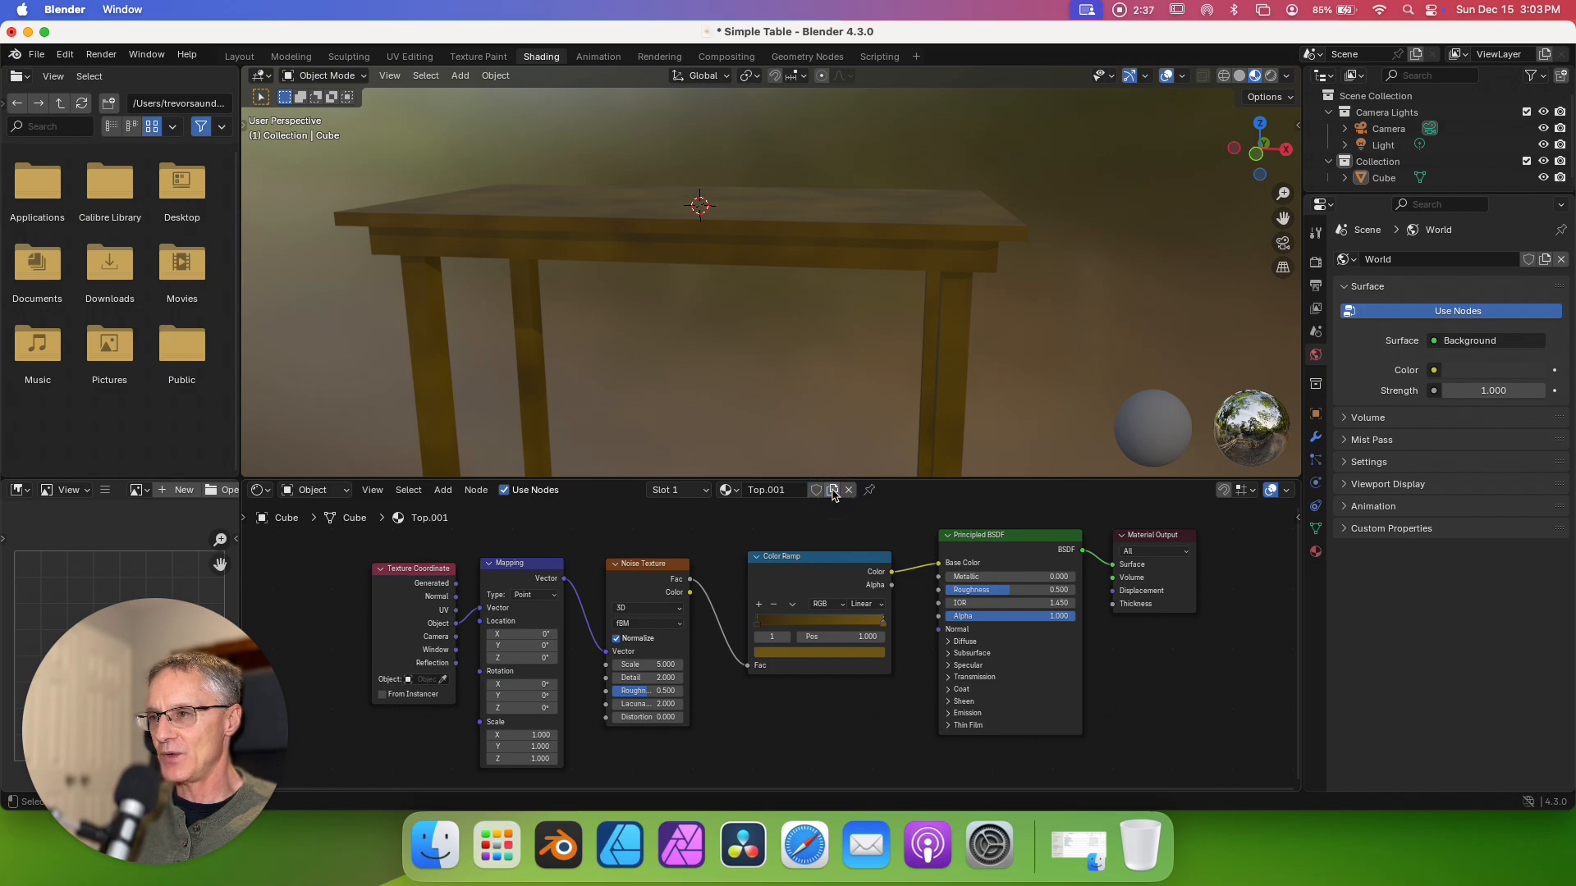
{"action": "left_click", "coordinate": [782, 491]}
{"action": "type", "text": "Legs"}
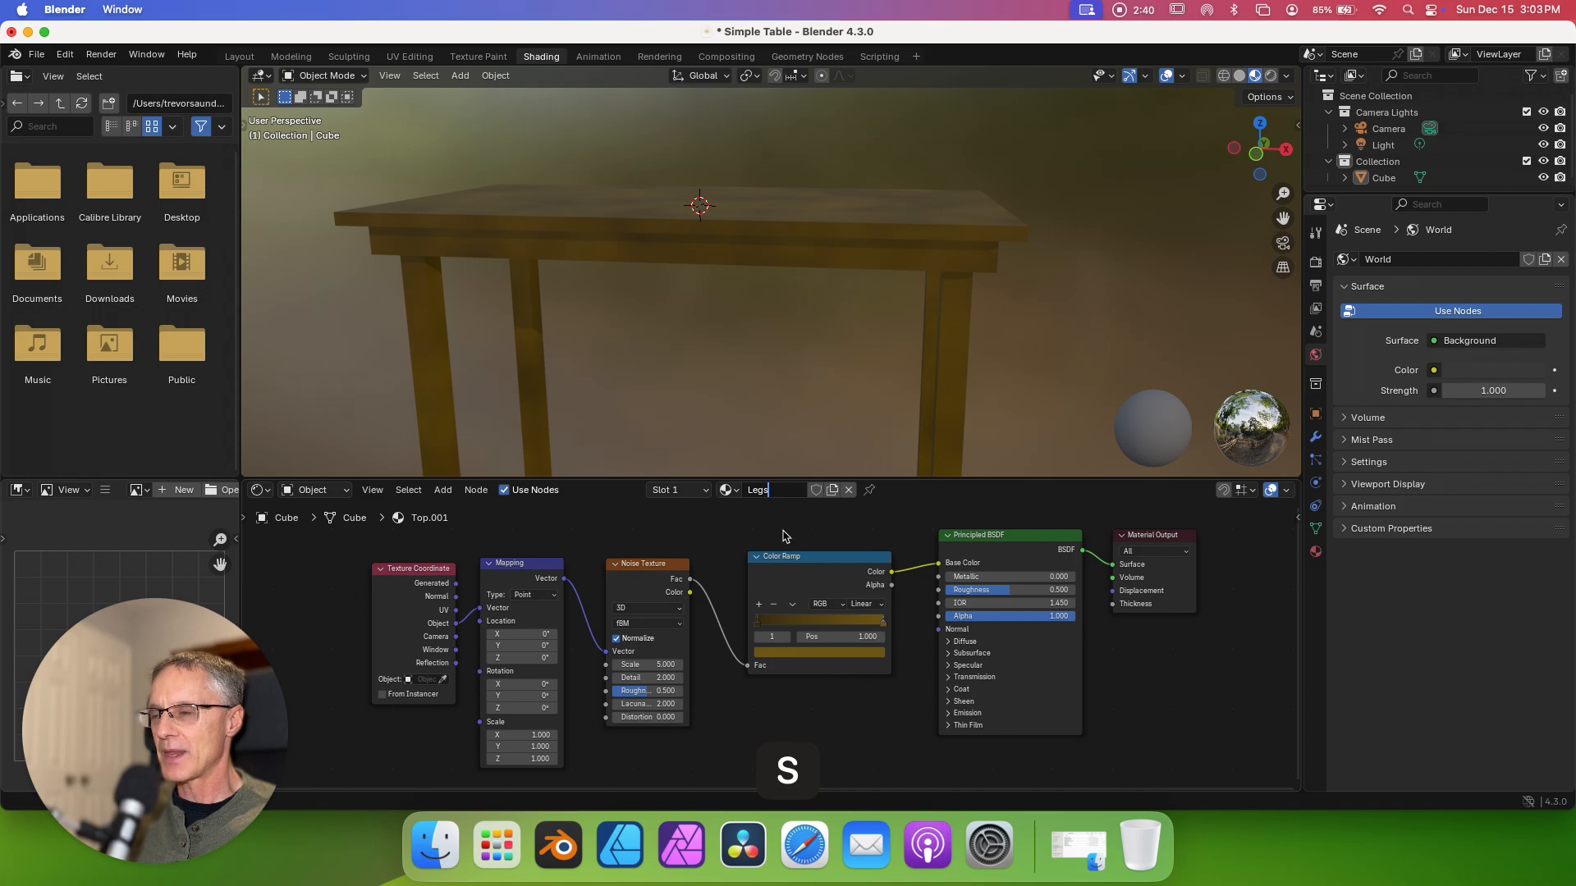
{"action": "left_click", "coordinate": [782, 536]}
- Duplicate the Legs material and name the copy Apron
{"action": "left_click", "coordinate": [831, 491]}
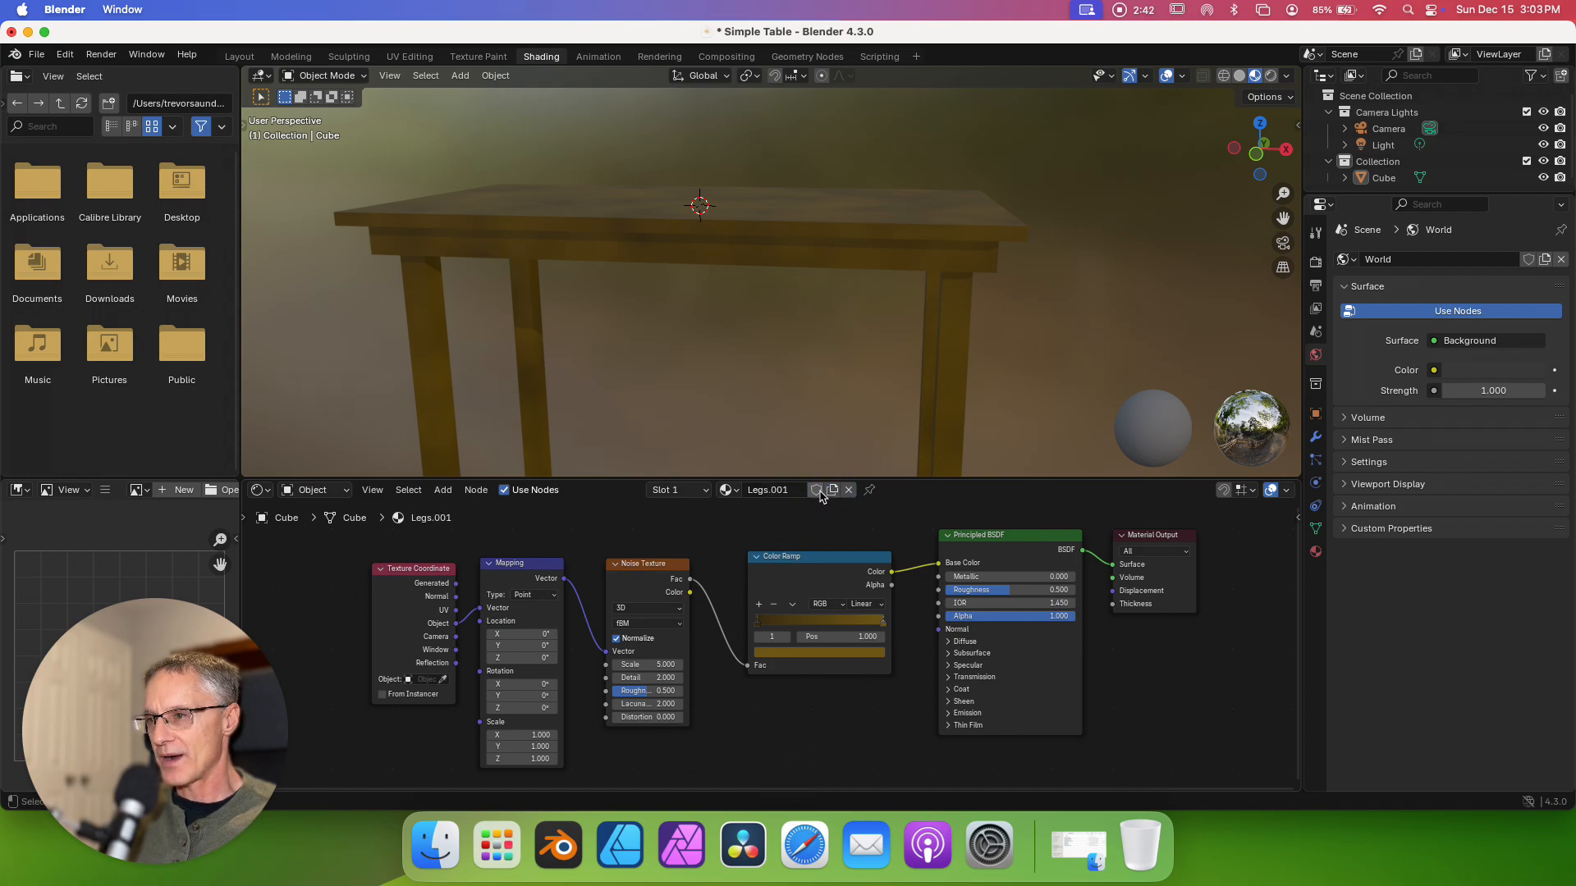
{"action": "left_click", "coordinate": [812, 488]}
{"action": "type", "text": "Apron"}
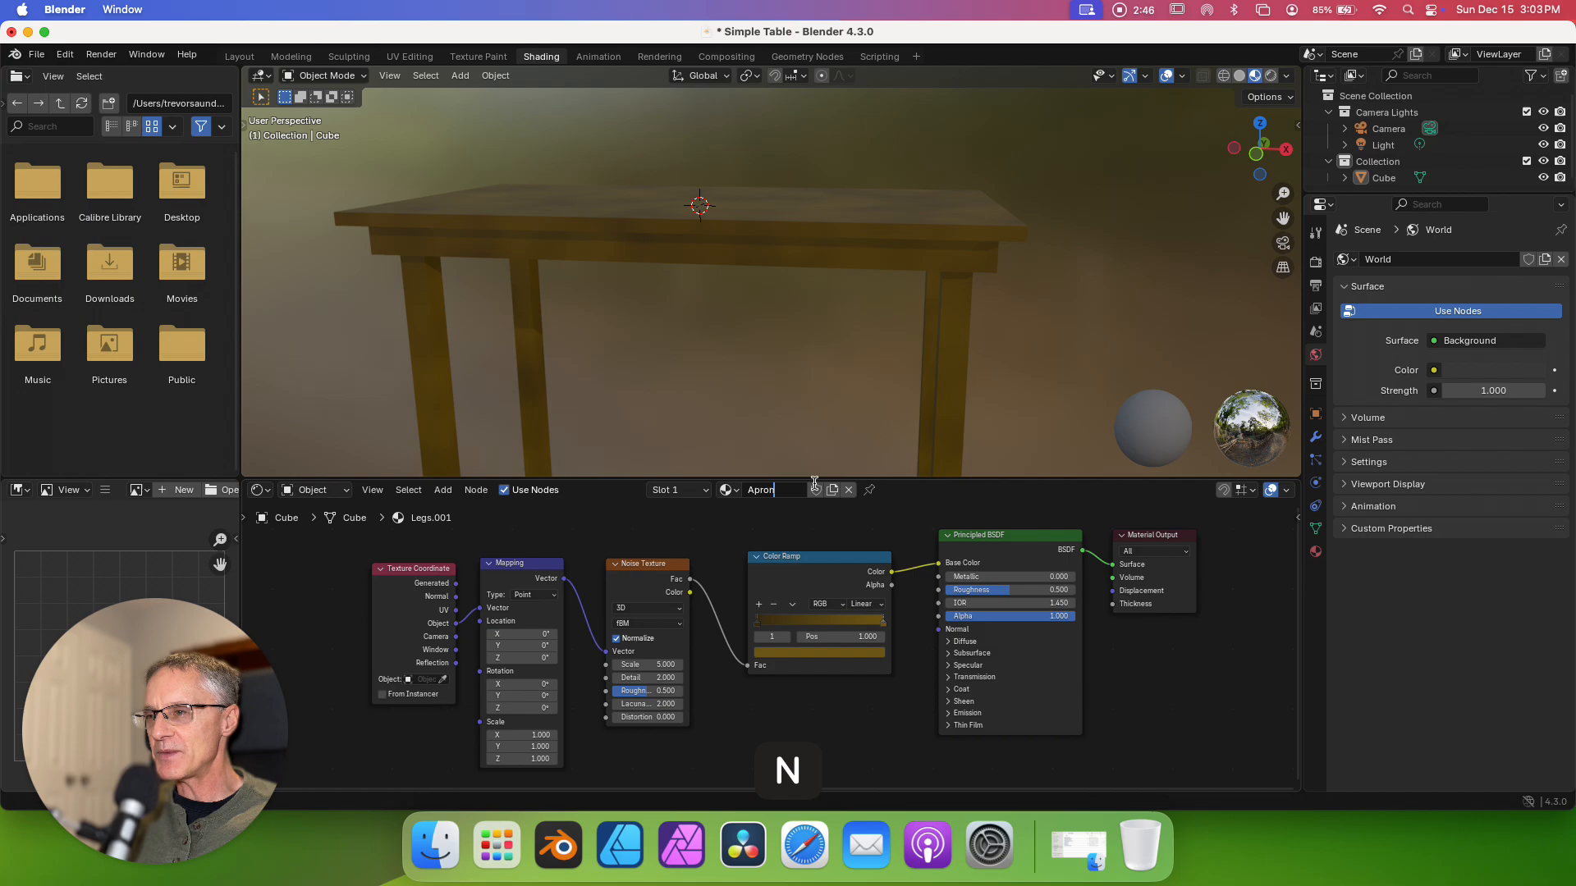
{"action": "left_click", "coordinate": [824, 525]}
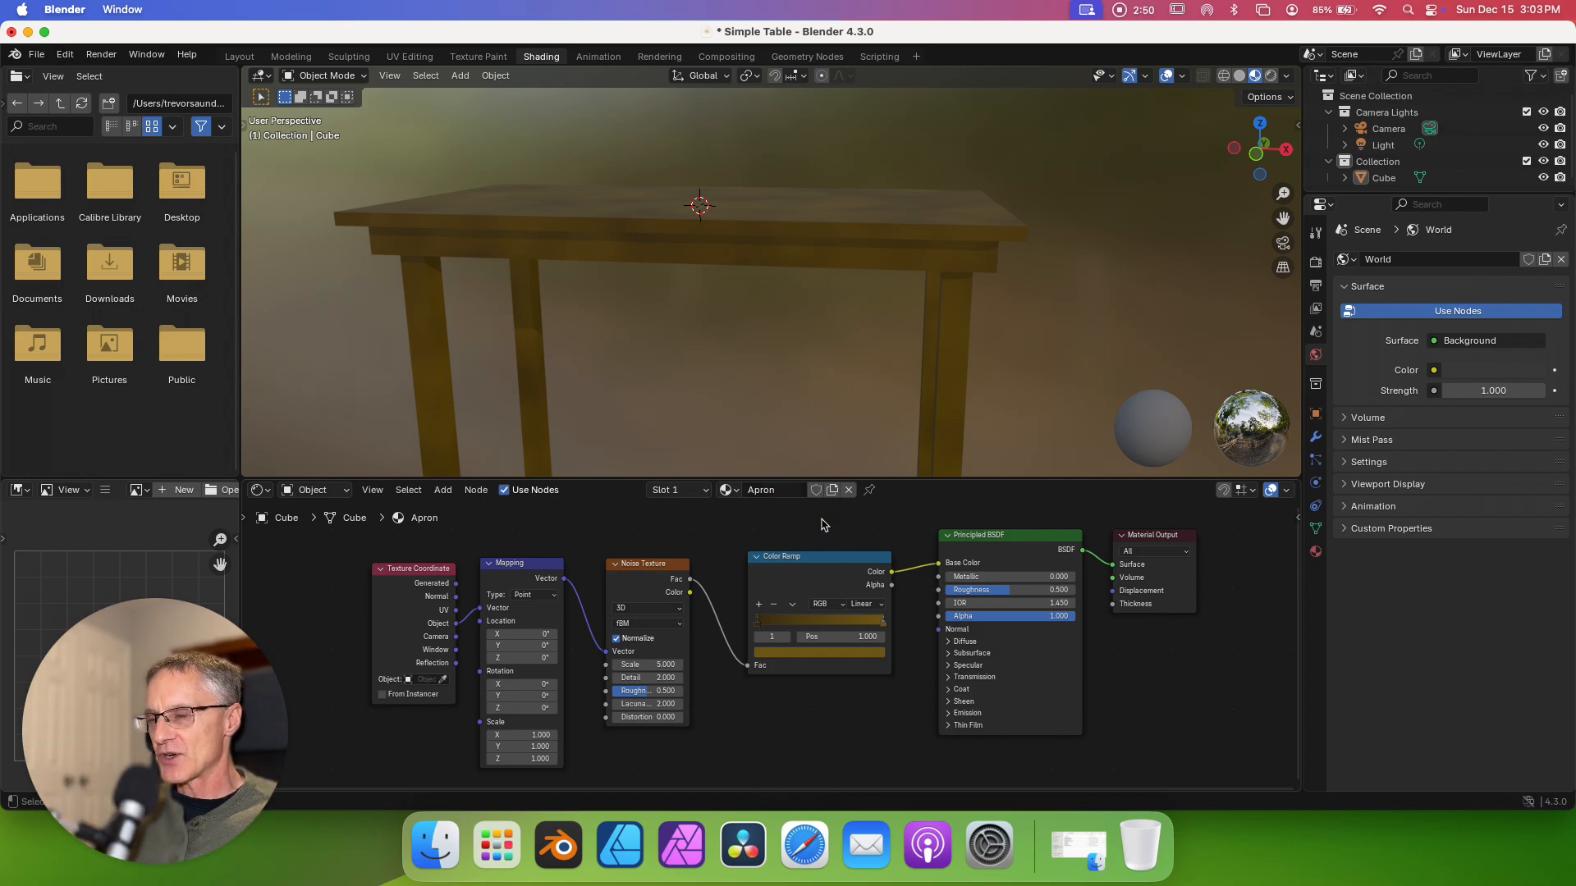
- Add two more empty material slots to the table alongside the Apron slot
{"action": "left_click", "coordinate": [705, 492]}
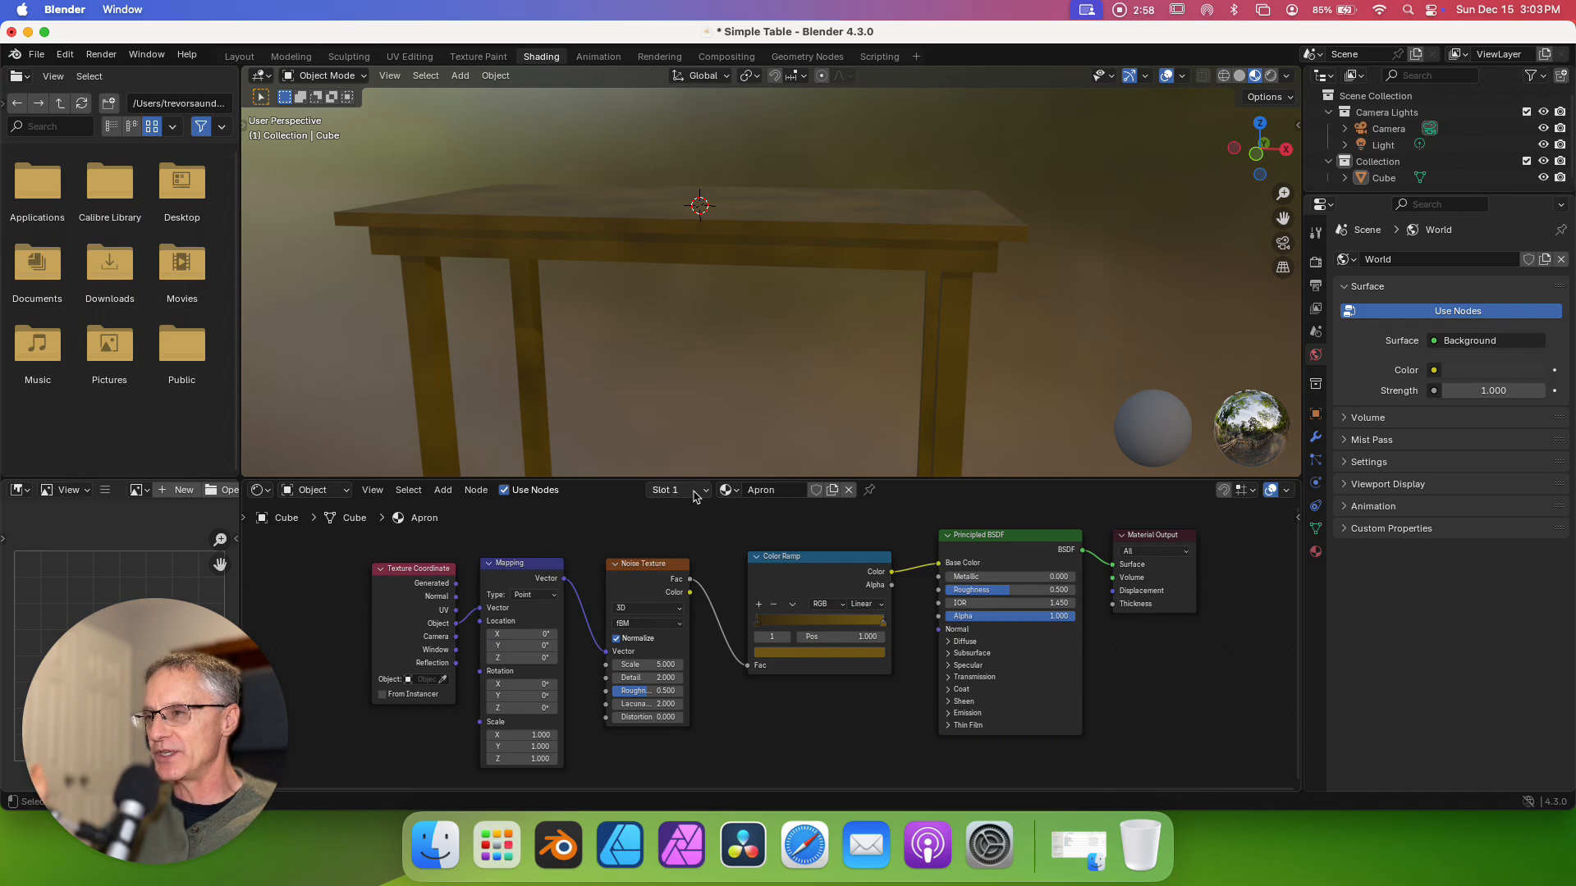
{"action": "left_click", "coordinate": [699, 491]}
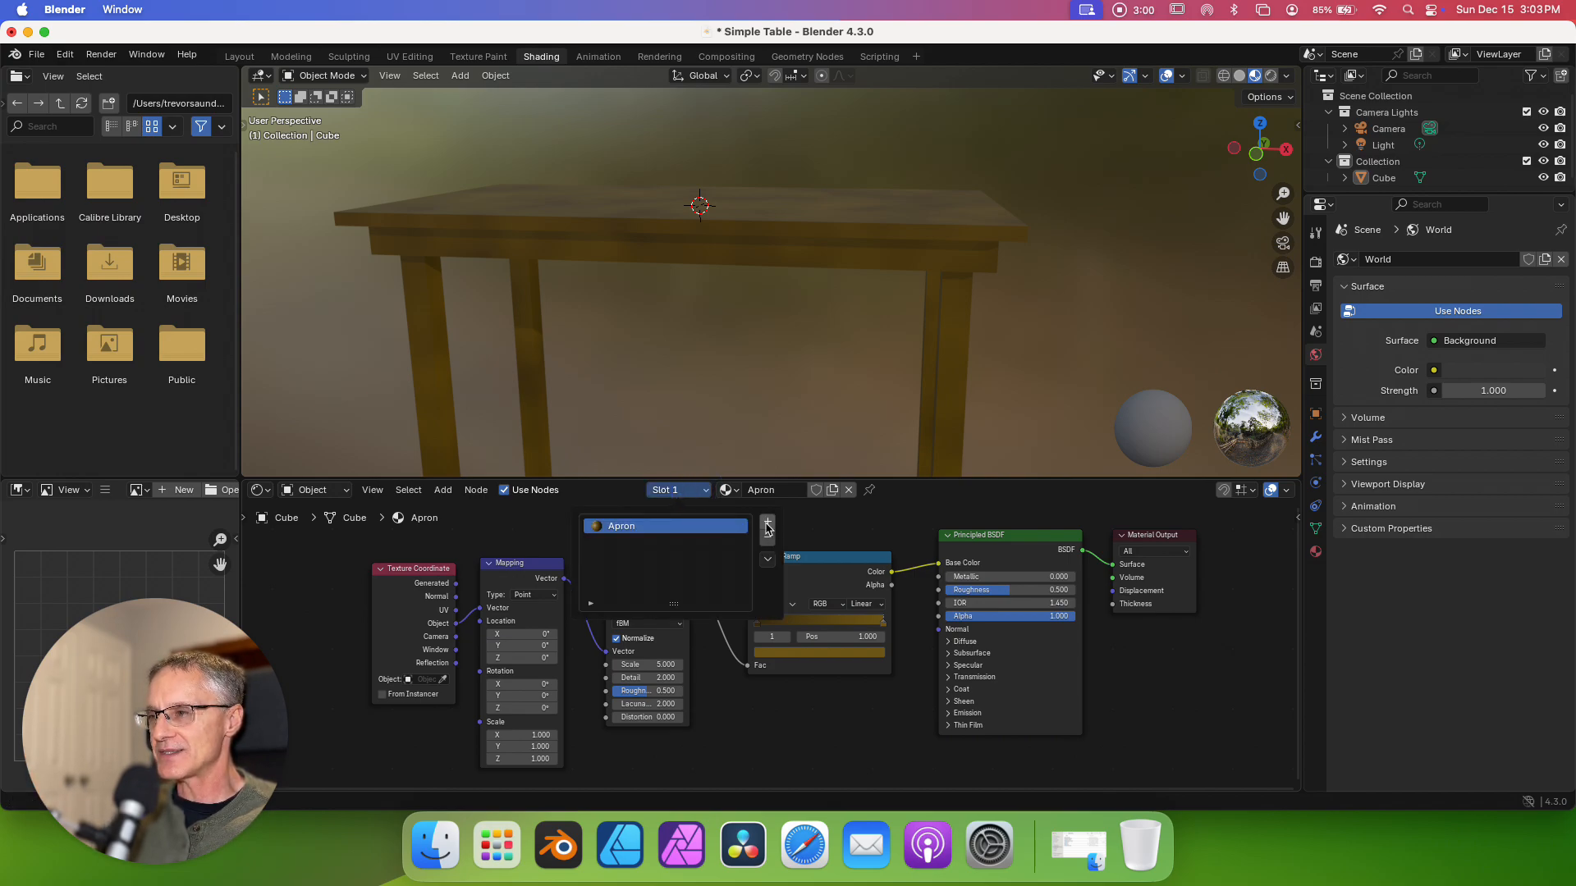
{"action": "left_click", "coordinate": [767, 525]}
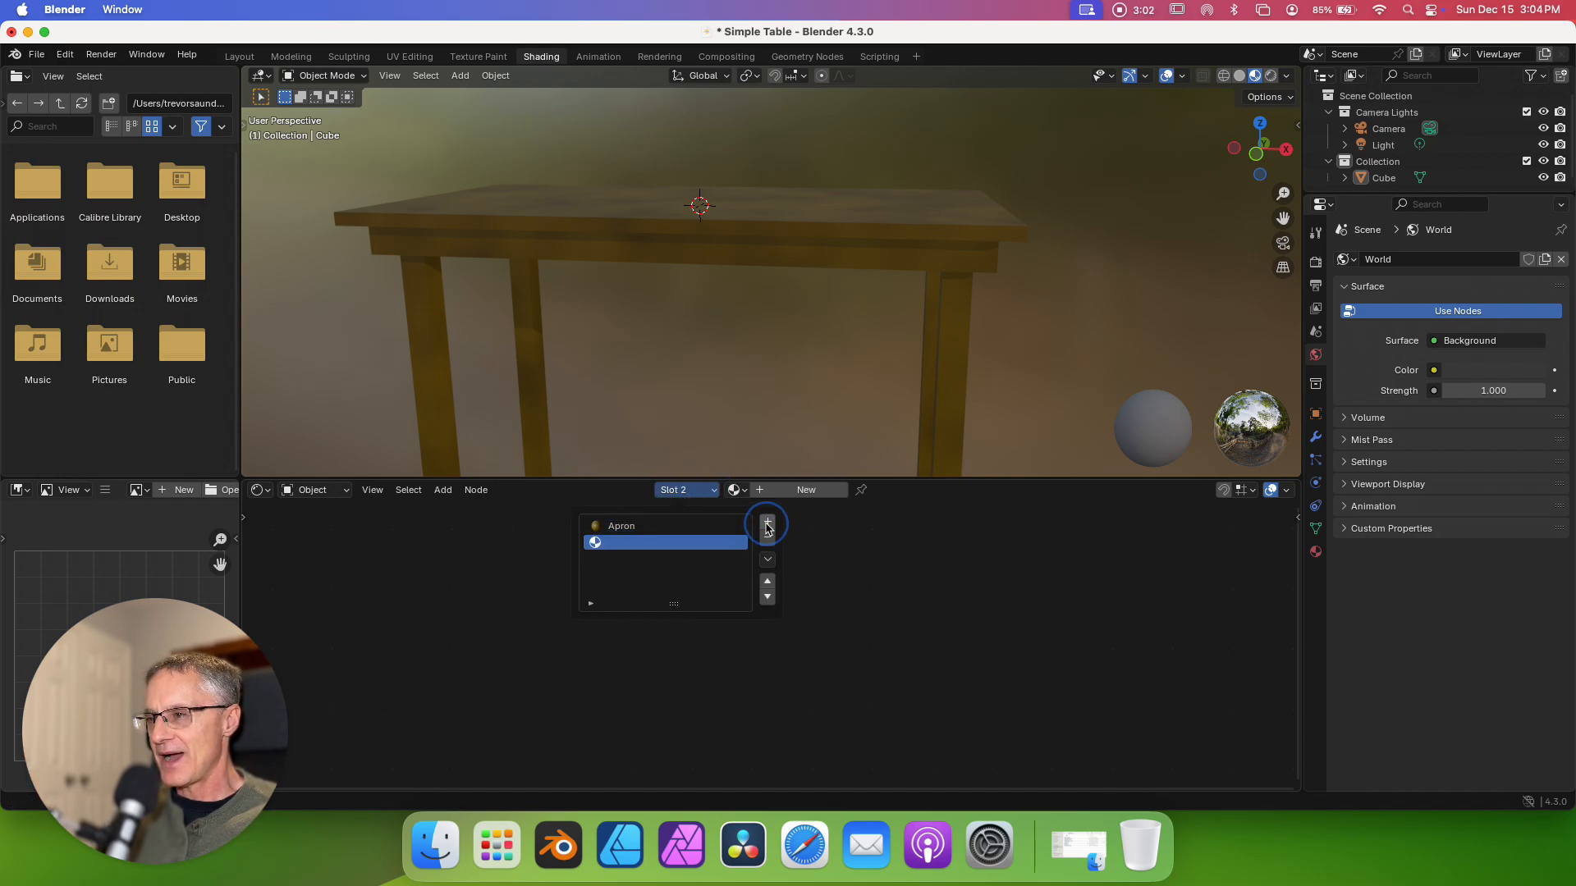
{"action": "left_click", "coordinate": [767, 525]}
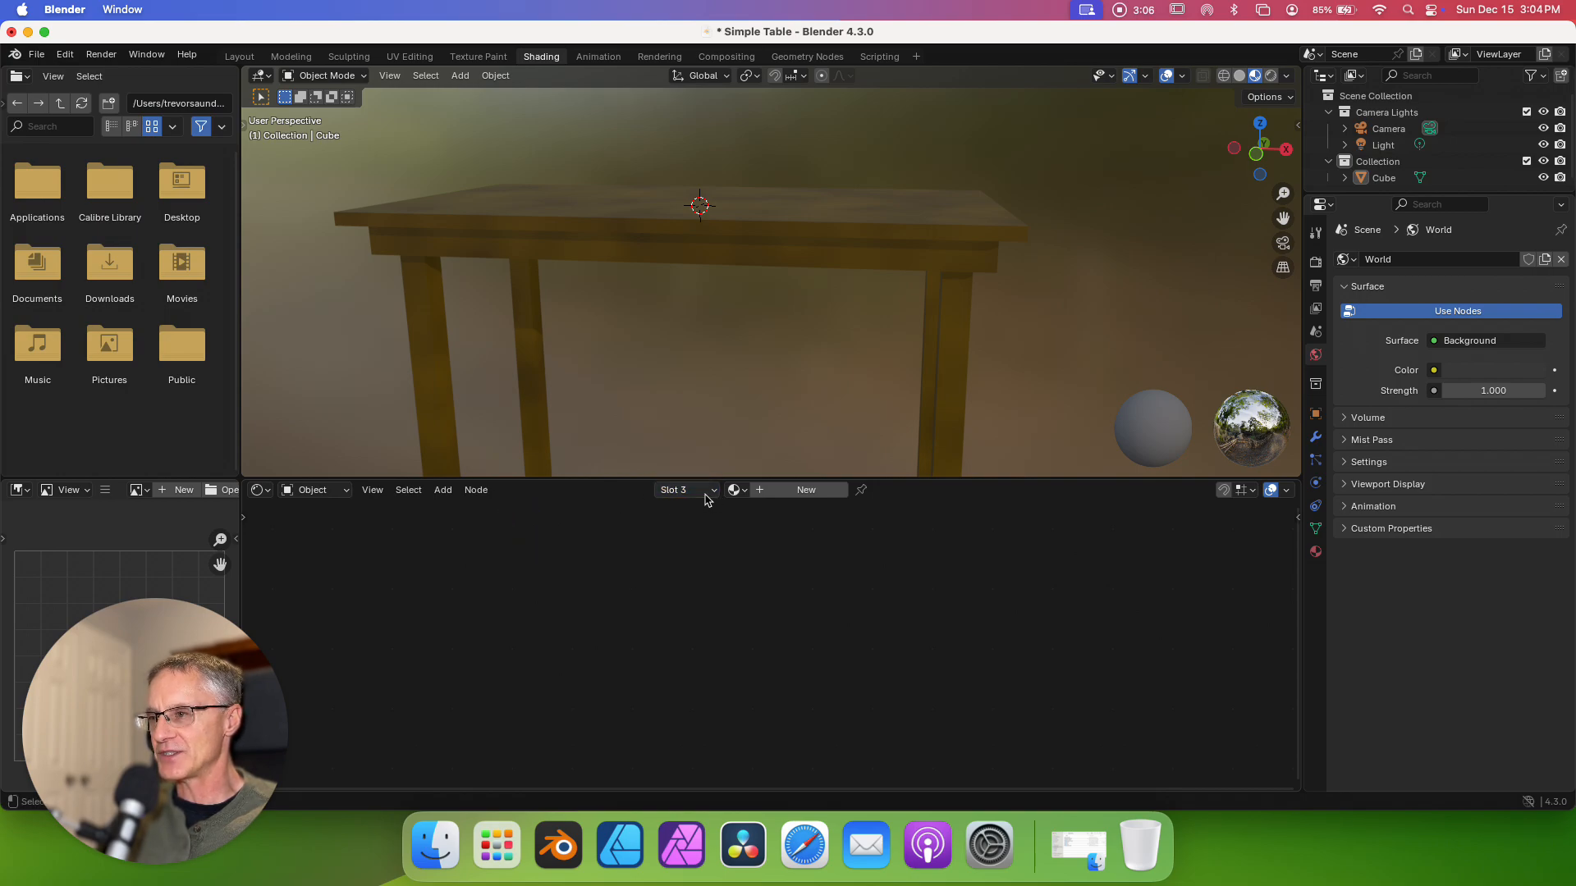
- Load the existing Legs material into the table's second material slot
{"action": "left_click", "coordinate": [708, 495]}
{"action": "left_click", "coordinate": [643, 543]}
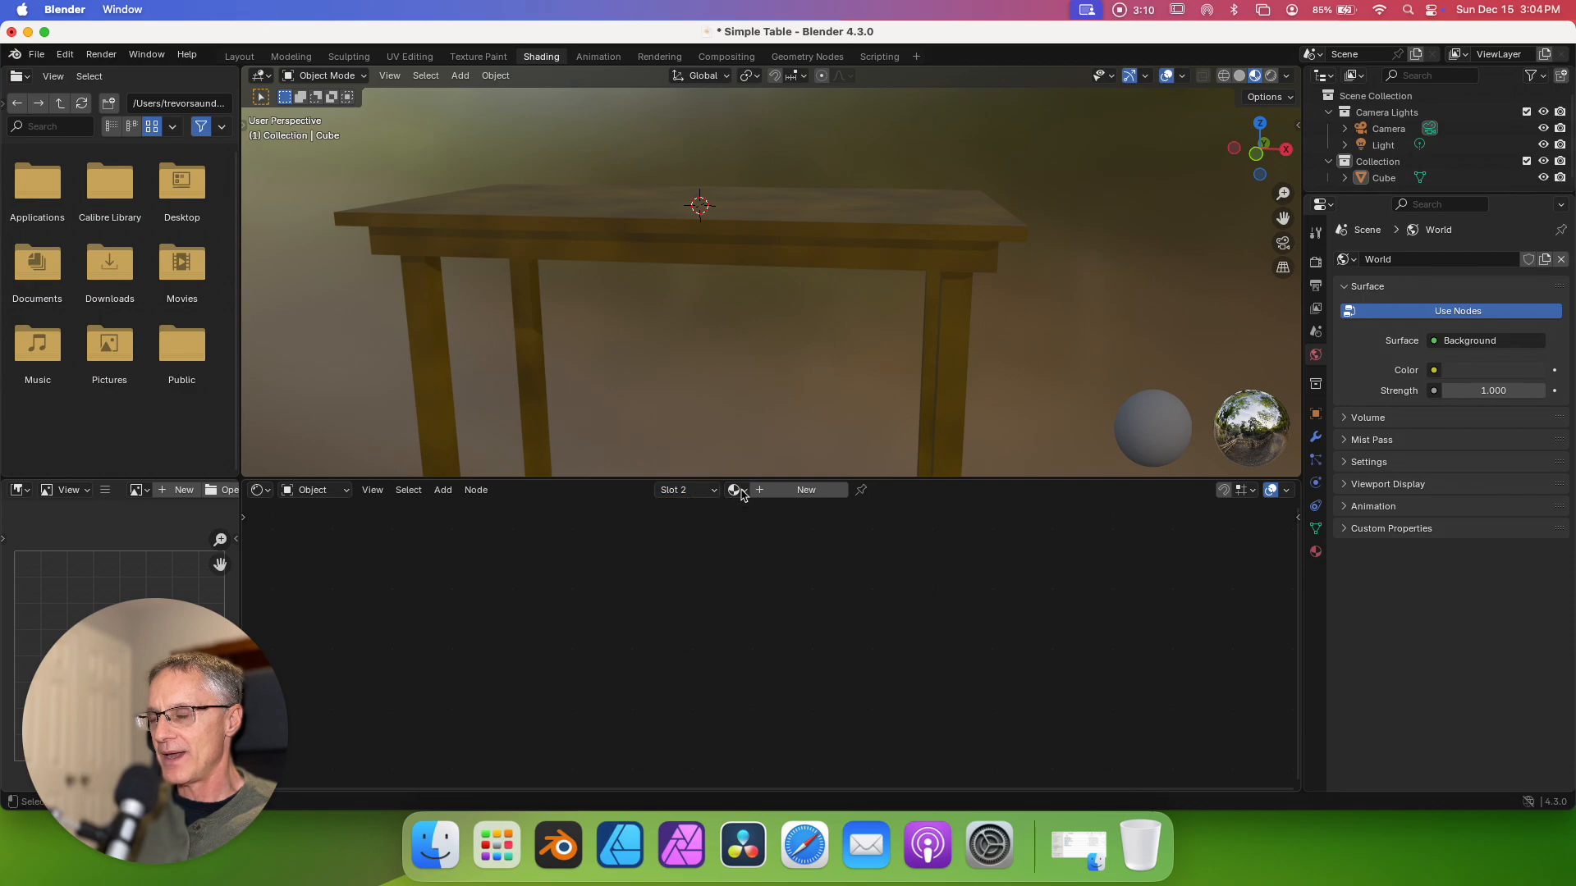
{"action": "left_click", "coordinate": [736, 490]}
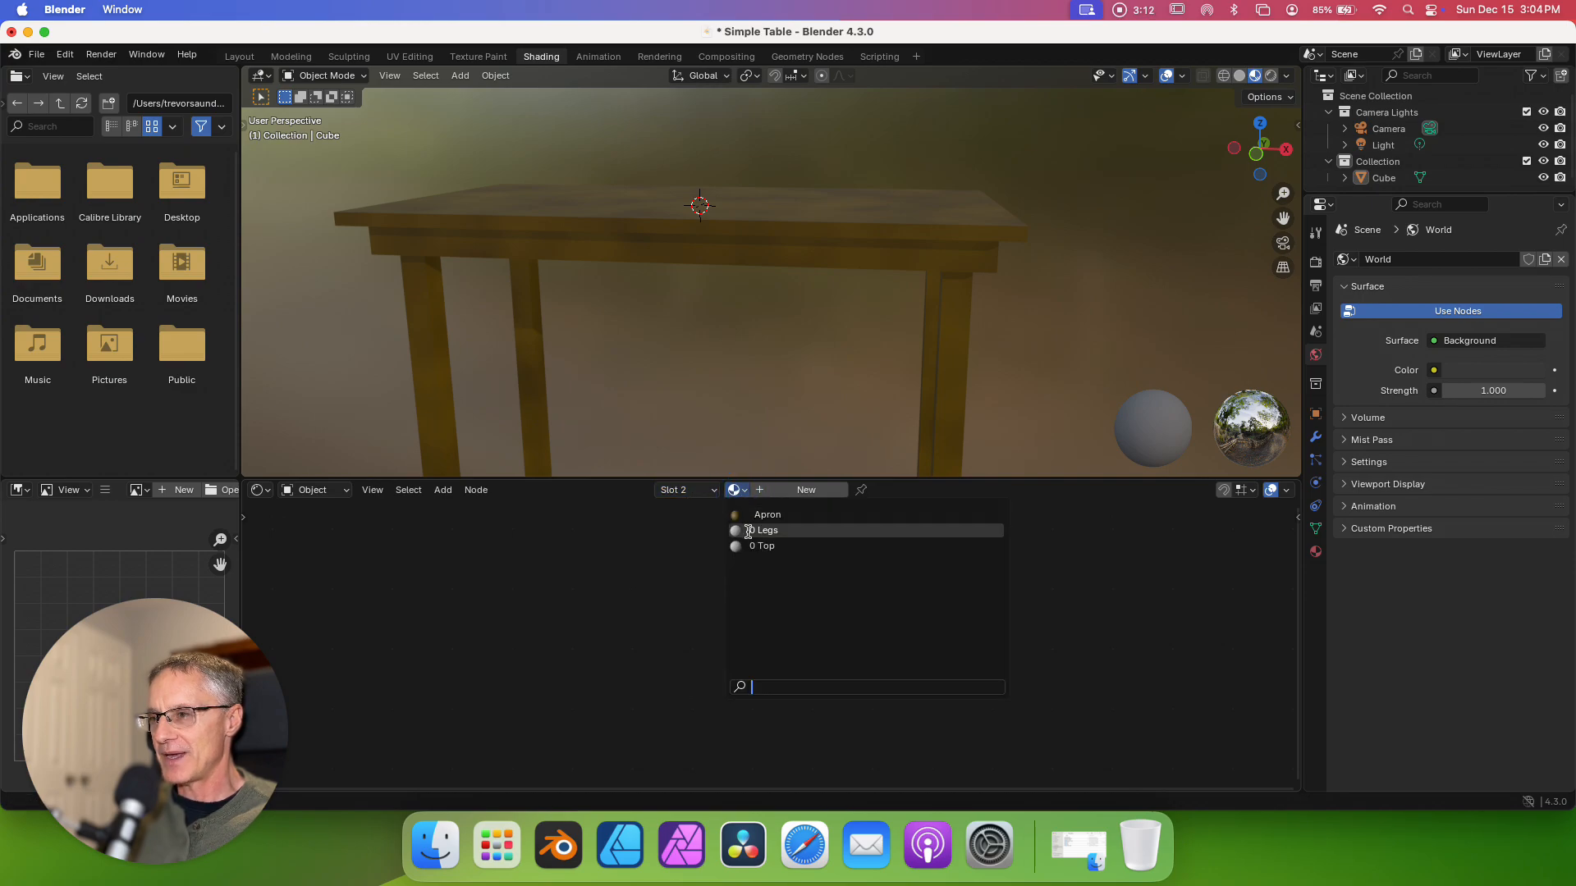
{"action": "left_click", "coordinate": [739, 530]}
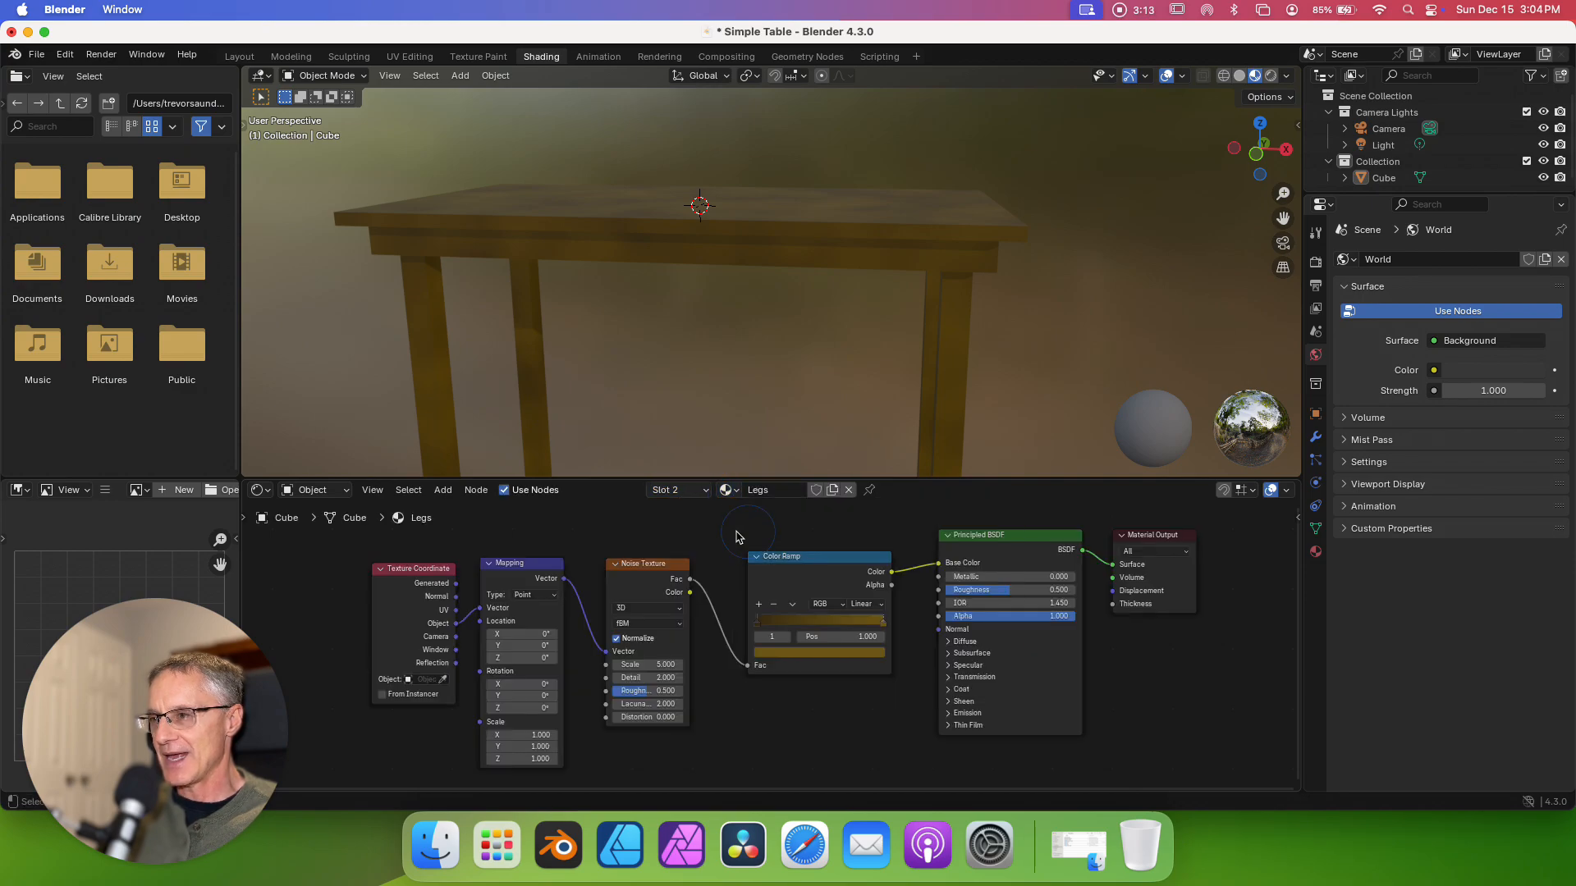
- Load the existing Top material into the table's third material slot
{"action": "left_click", "coordinate": [703, 493]}
{"action": "left_click", "coordinate": [632, 559]}
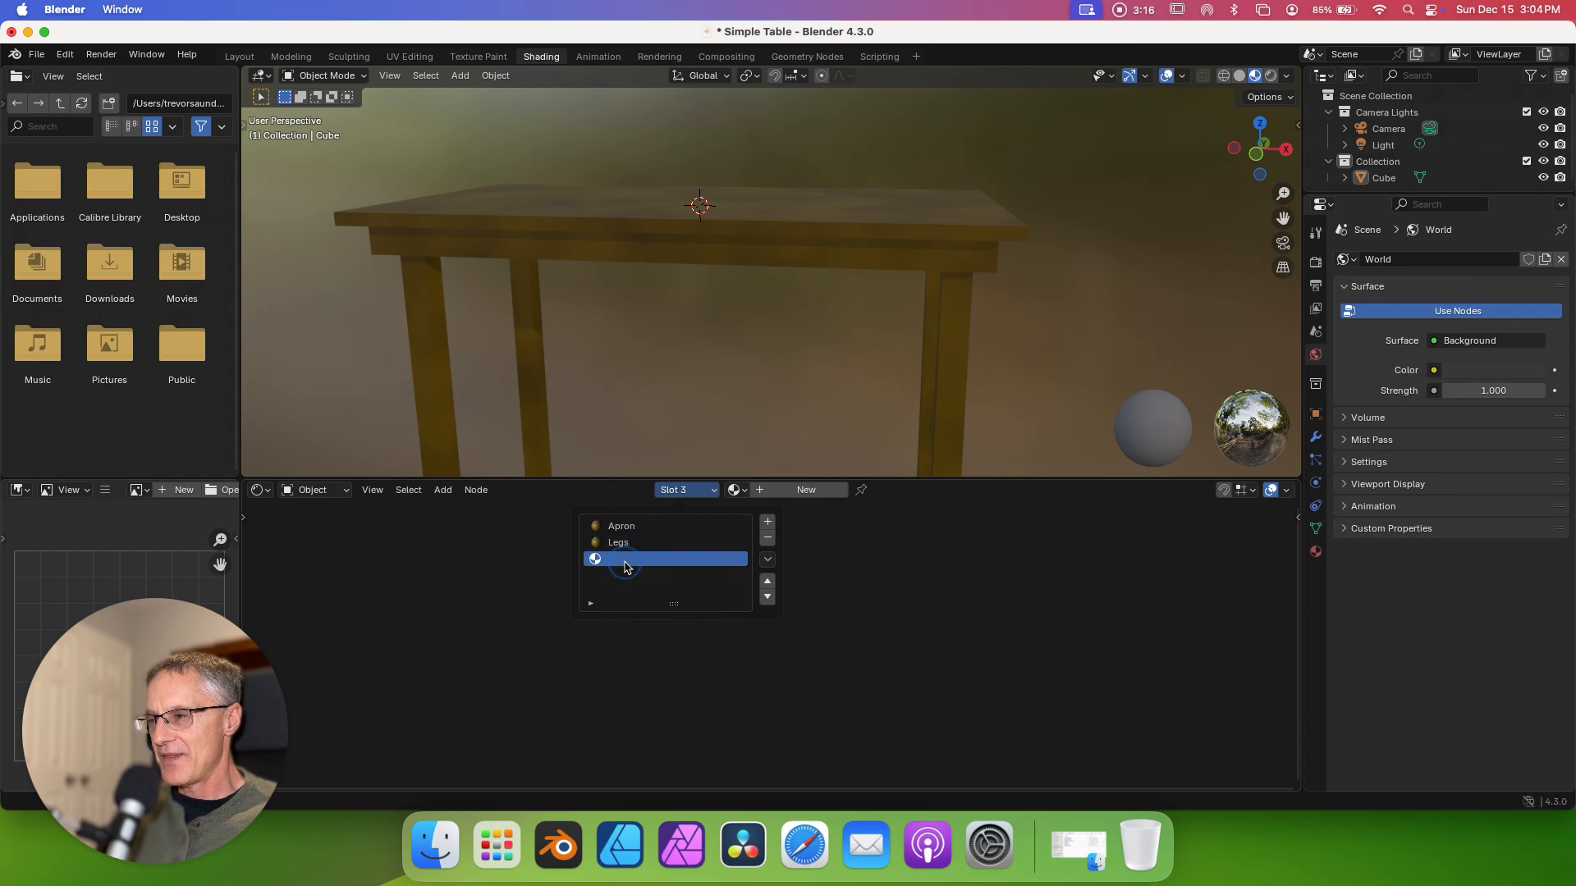
{"action": "left_click", "coordinate": [747, 491]}
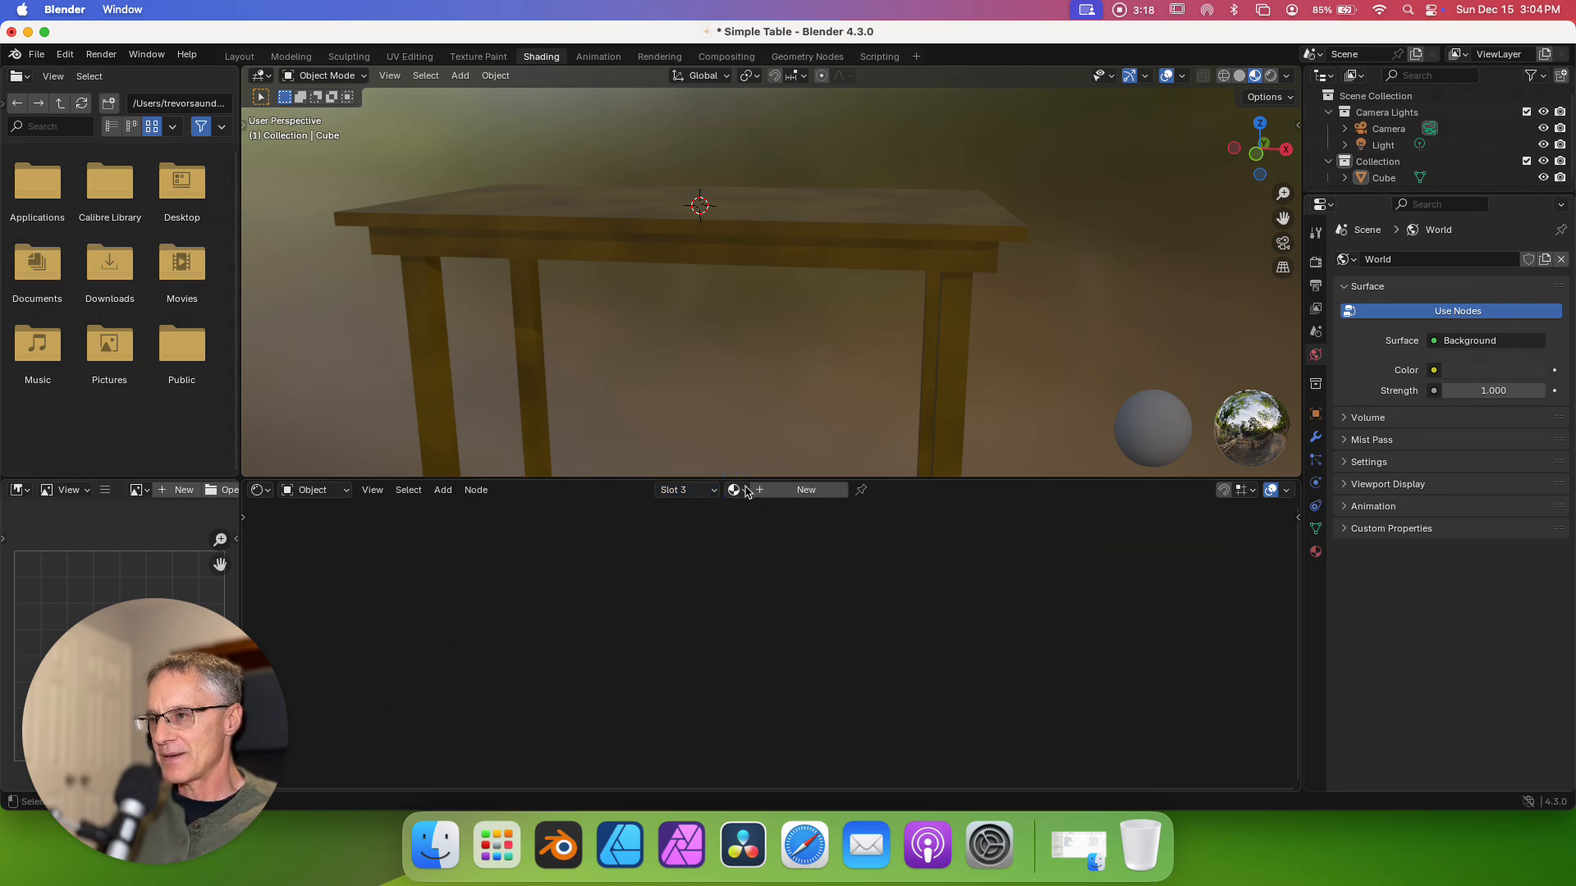
{"action": "left_click", "coordinate": [747, 491]}
{"action": "left_click", "coordinate": [744, 547]}
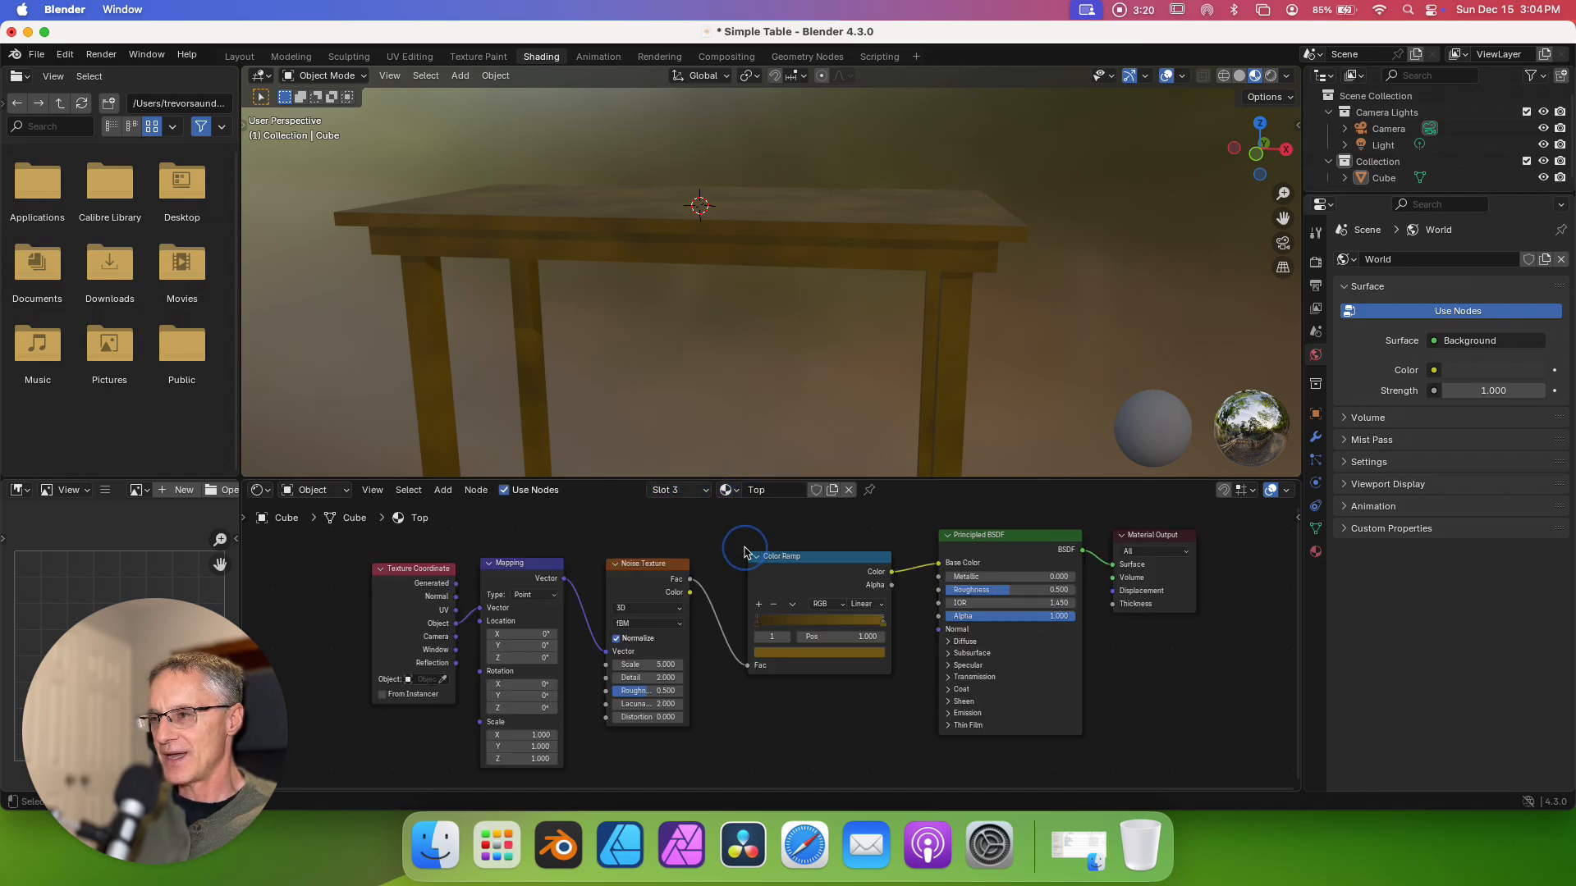
- In Edit Mode, assign the Legs material to the faces of the table legs and deselect them
{"action": "left_click", "coordinate": [671, 490]}
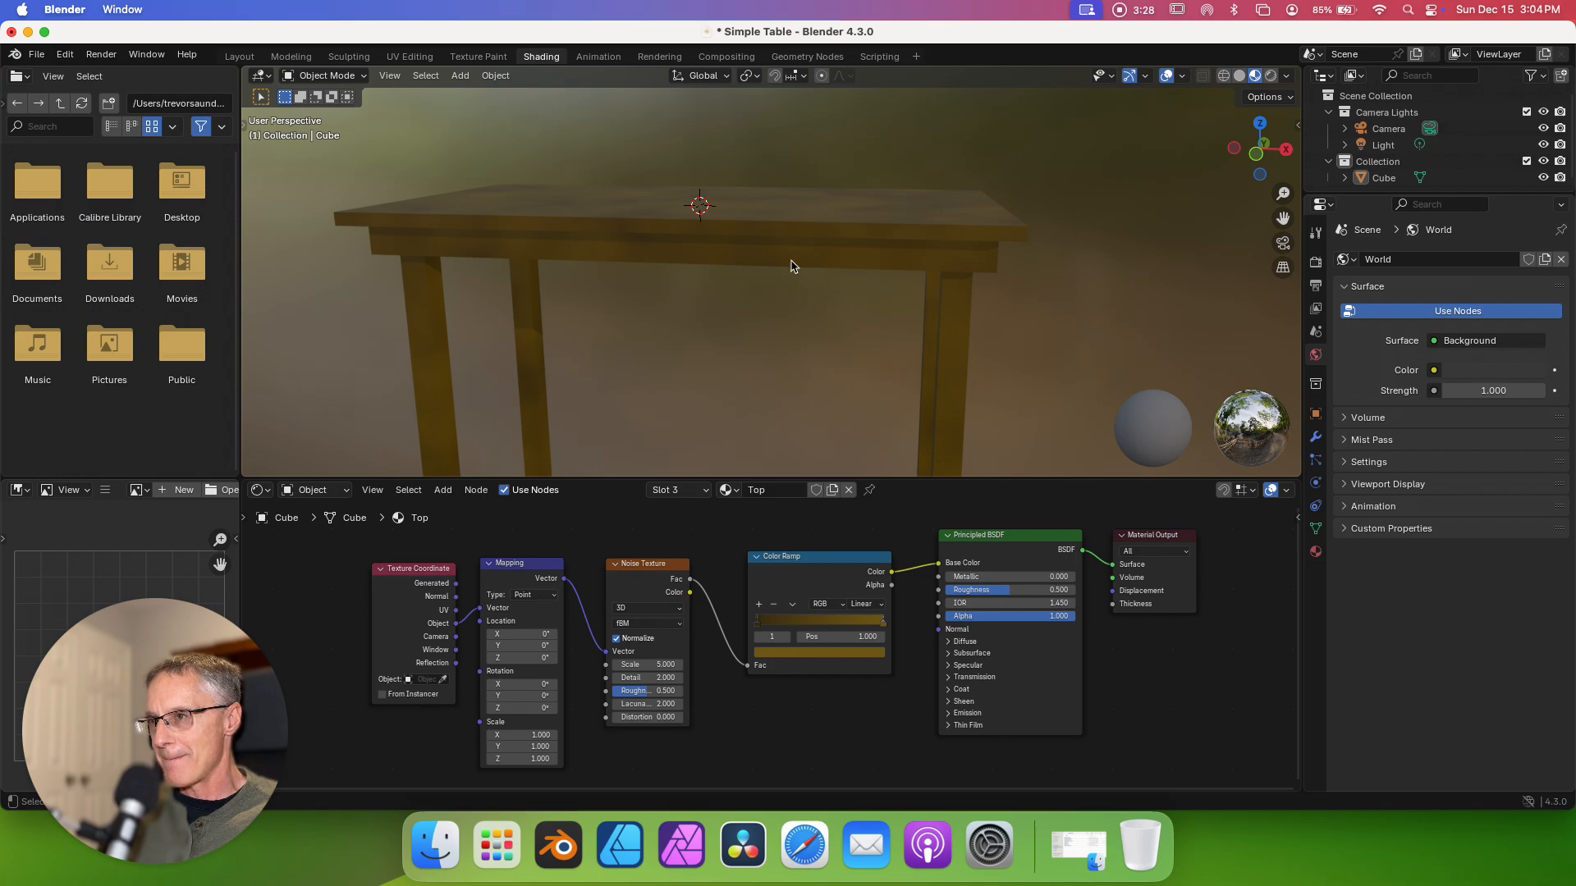
{"action": "left_click", "coordinate": [331, 77]}
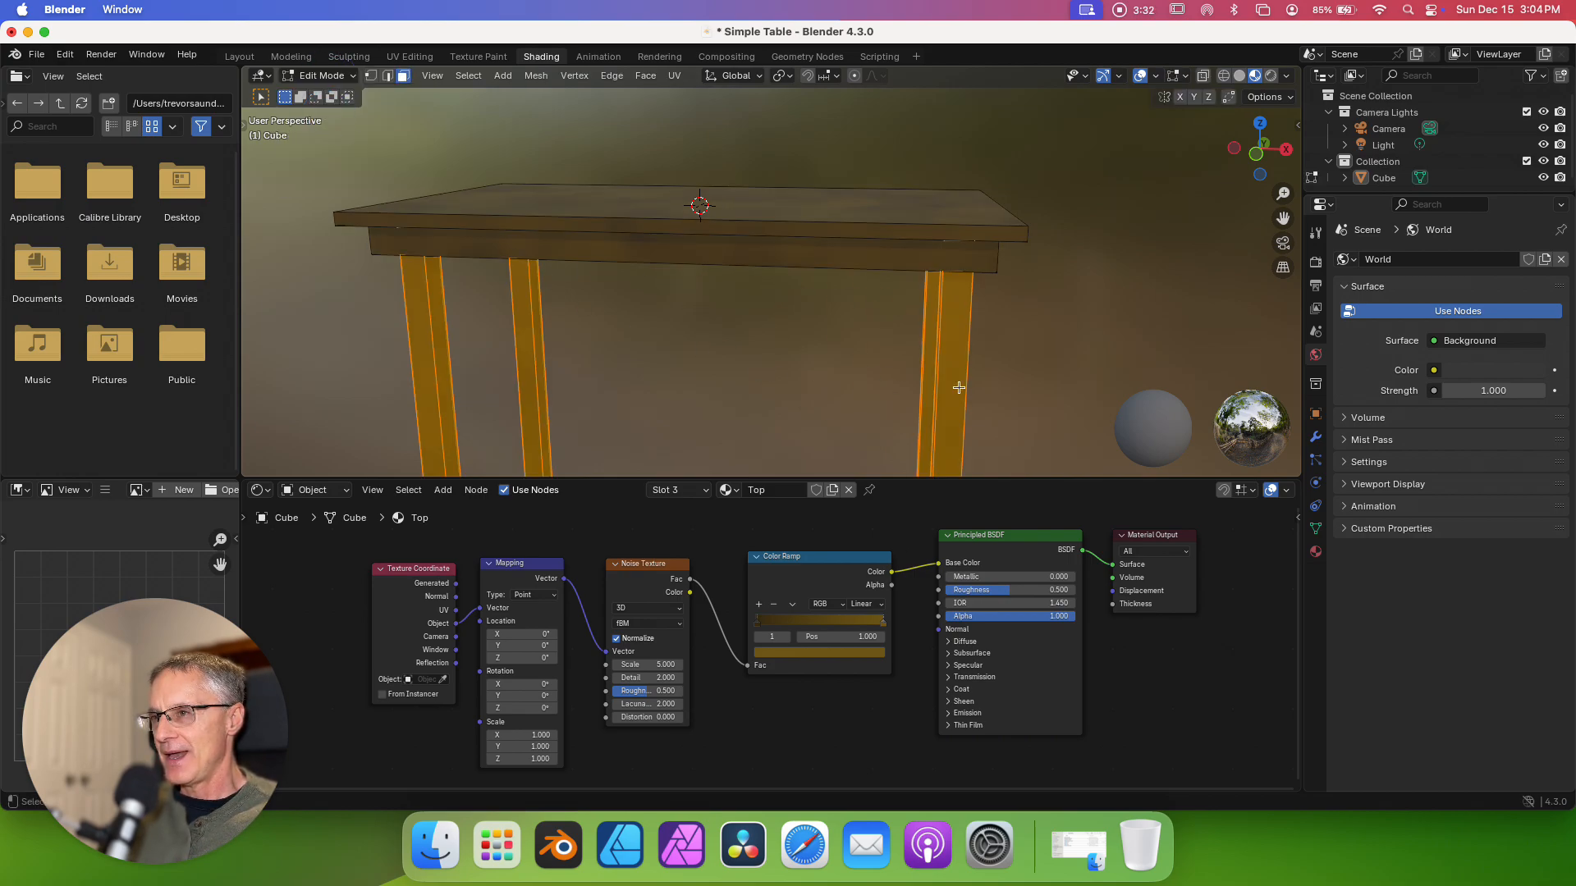
{"action": "mouse_move", "coordinate": [856, 372]}
{"action": "middle_mouse_down"}
{"action": "mouse_move", "coordinate": [876, 369]}
{"action": "mouse_move", "coordinate": [857, 366]}
{"action": "middle_mouse_up"}
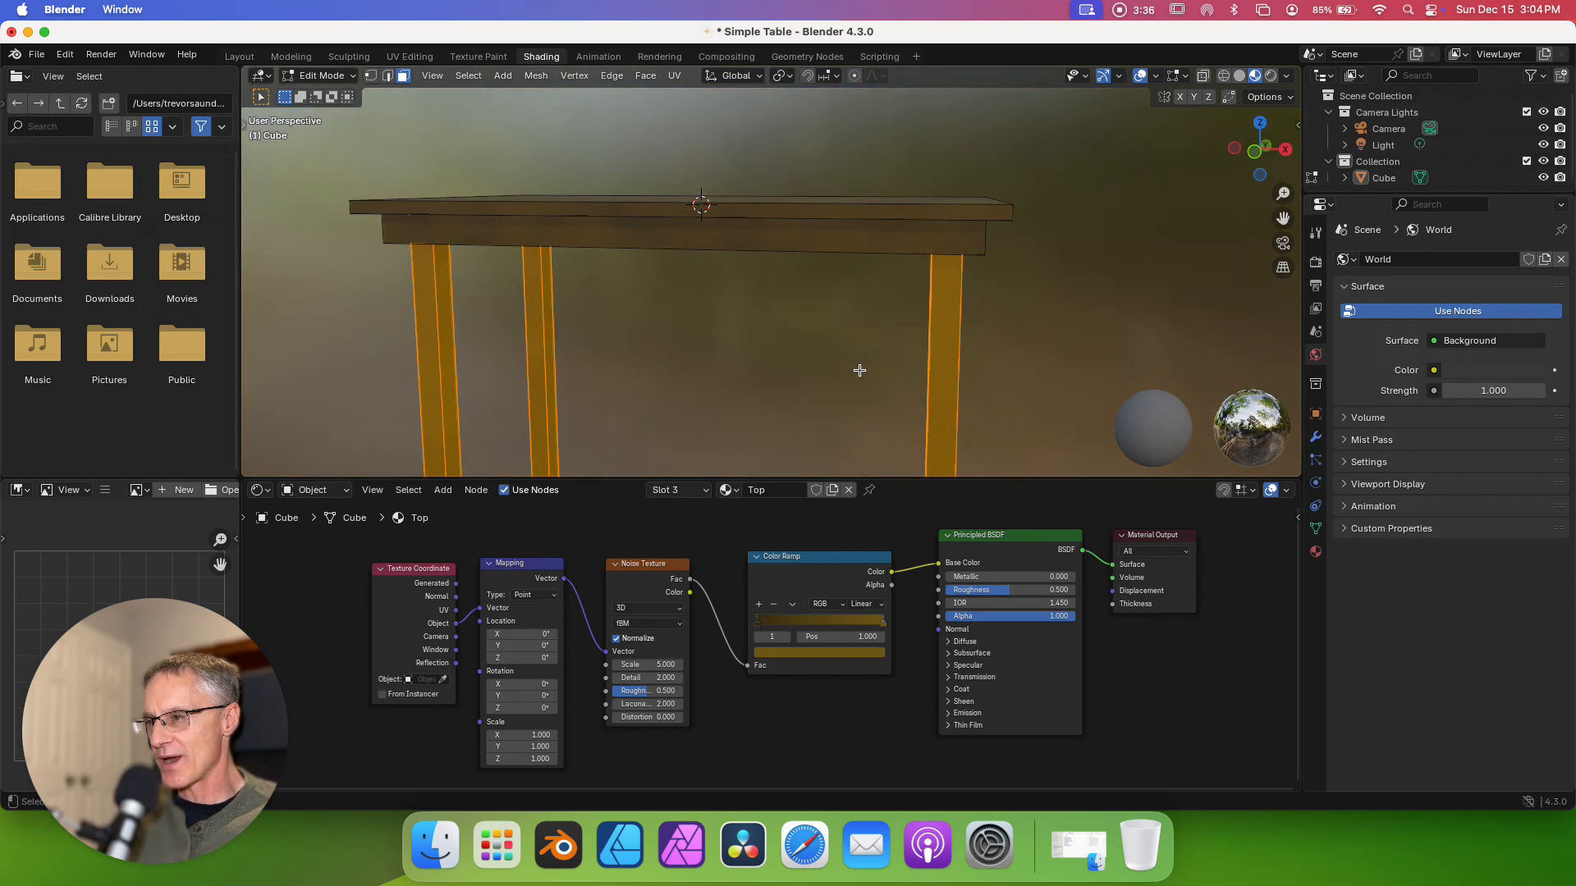
{"action": "left_click", "coordinate": [706, 498]}
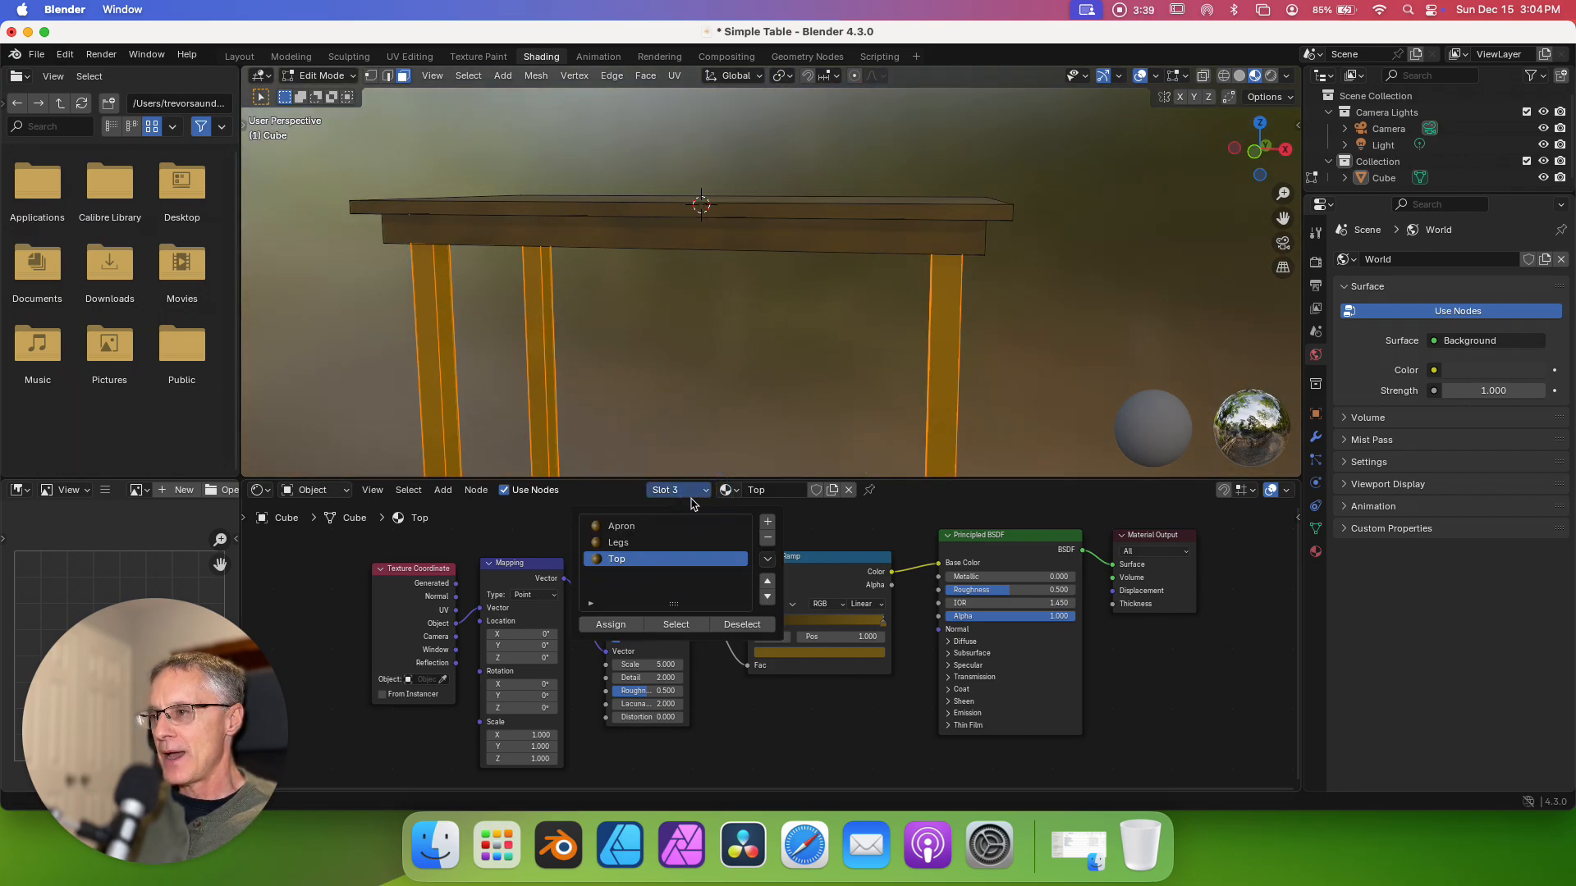
{"action": "left_click", "coordinate": [631, 543]}
{"action": "left_click", "coordinate": [611, 625]}
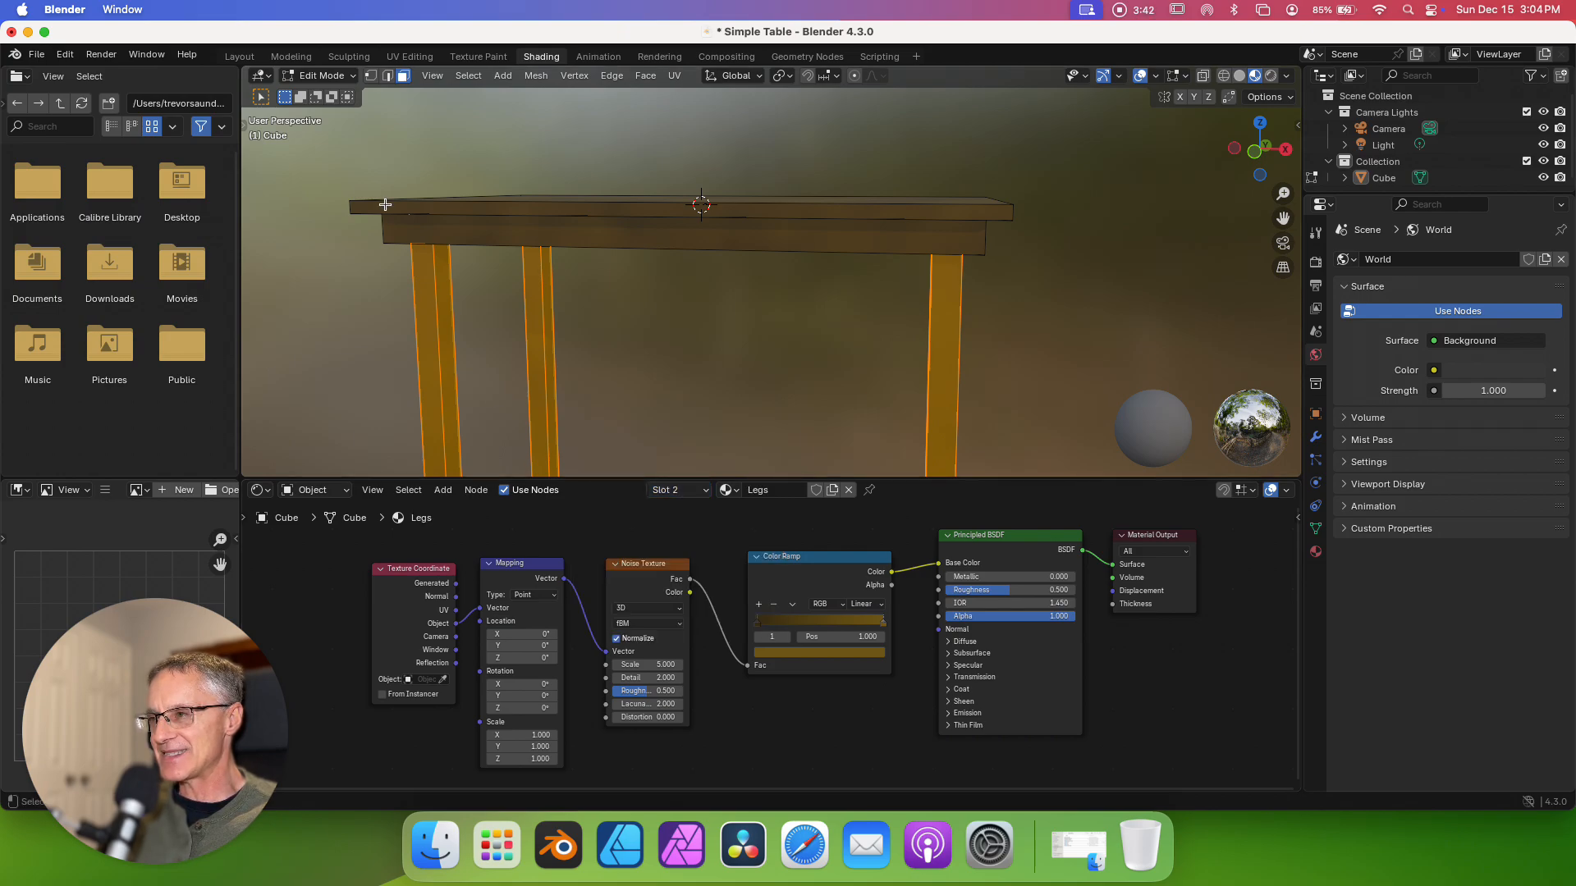
{"action": "left_click", "coordinate": [703, 493]}
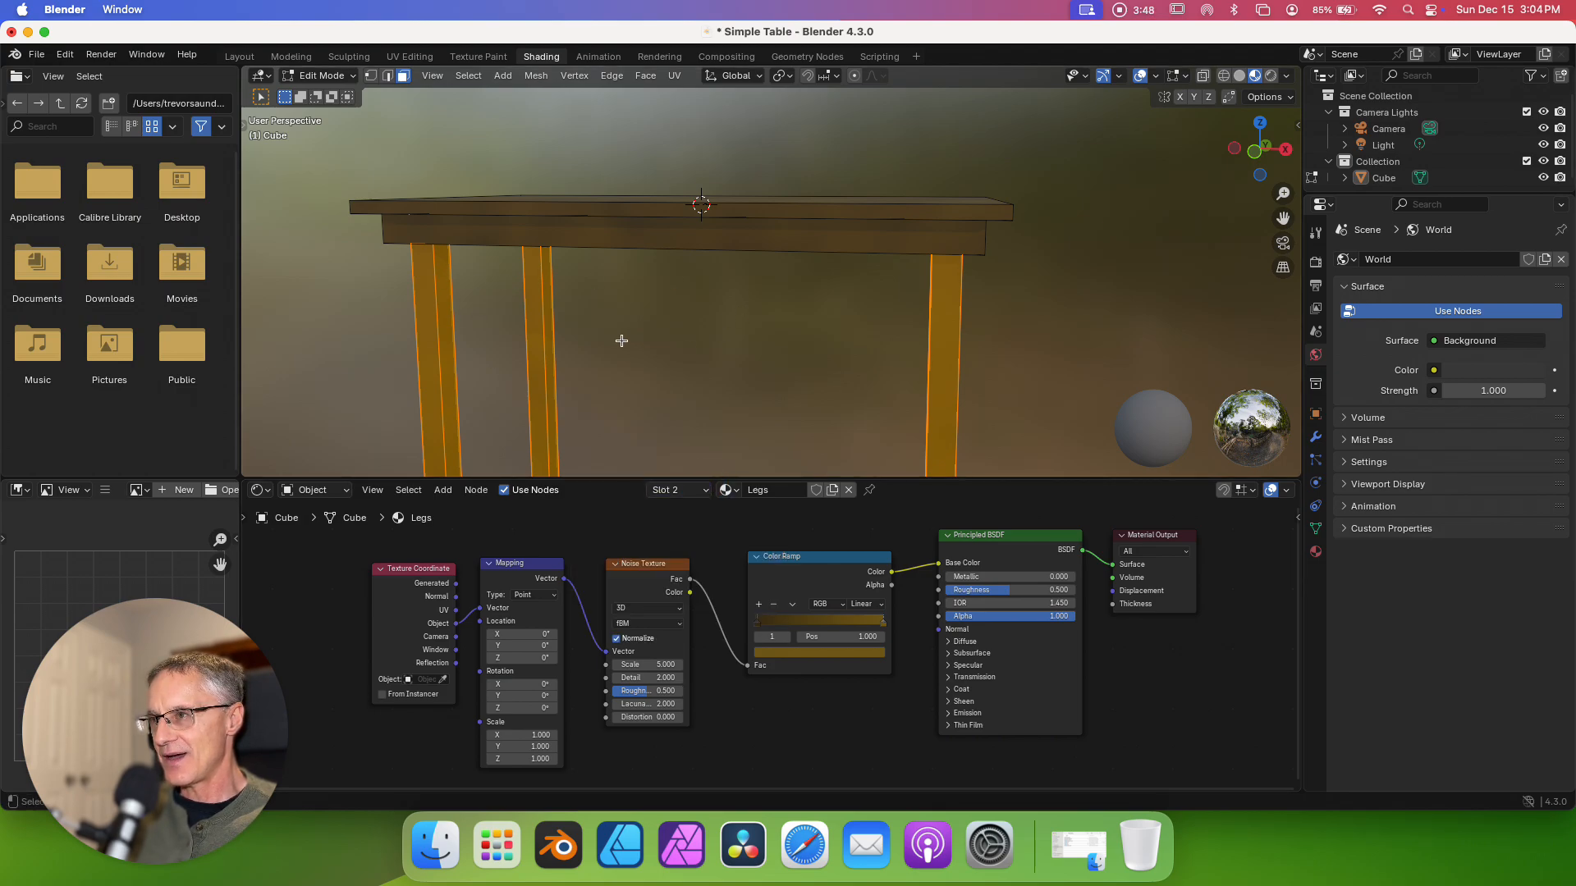
{"action": "middle_click_drag", "start_coordinate": [804, 276], "coordinate": [802, 352]}
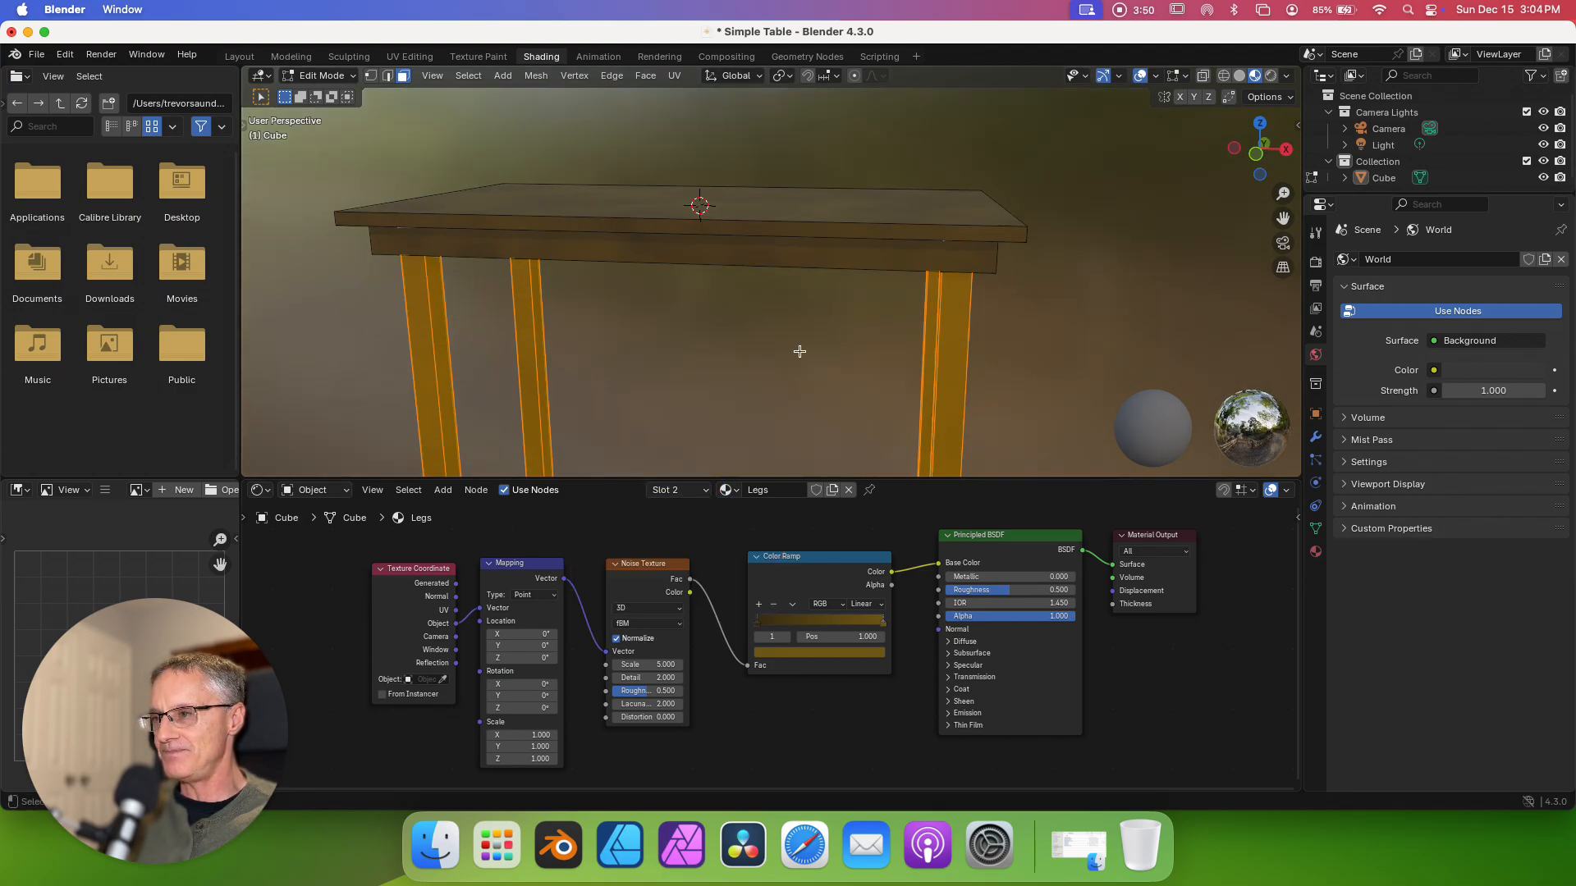
{"action": "left_click", "coordinate": [710, 493]}
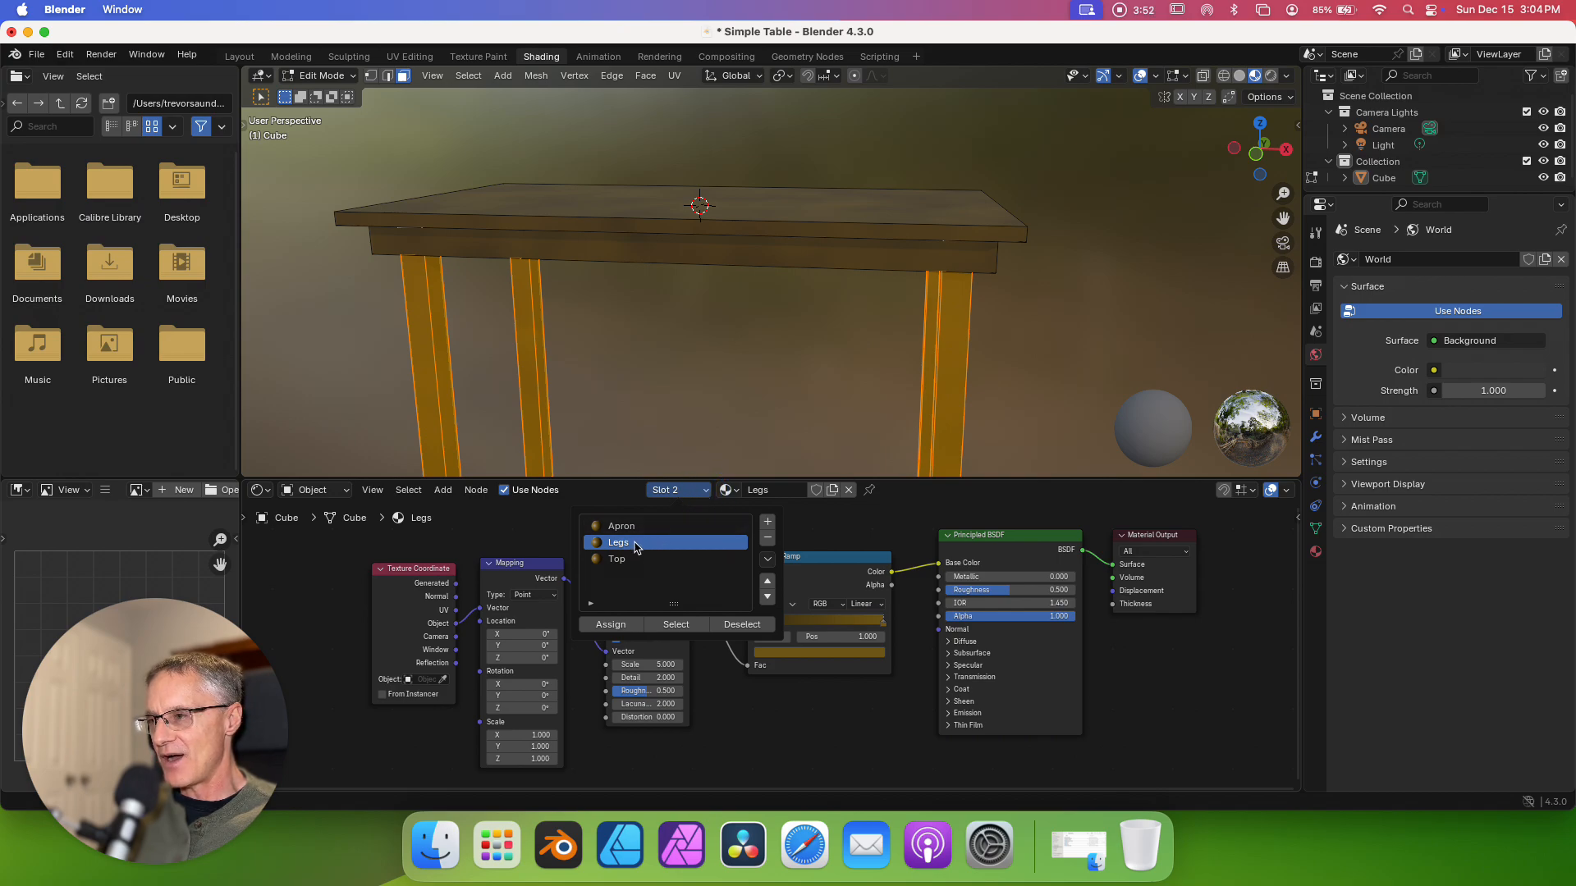
{"action": "left_click", "coordinate": [621, 628]}
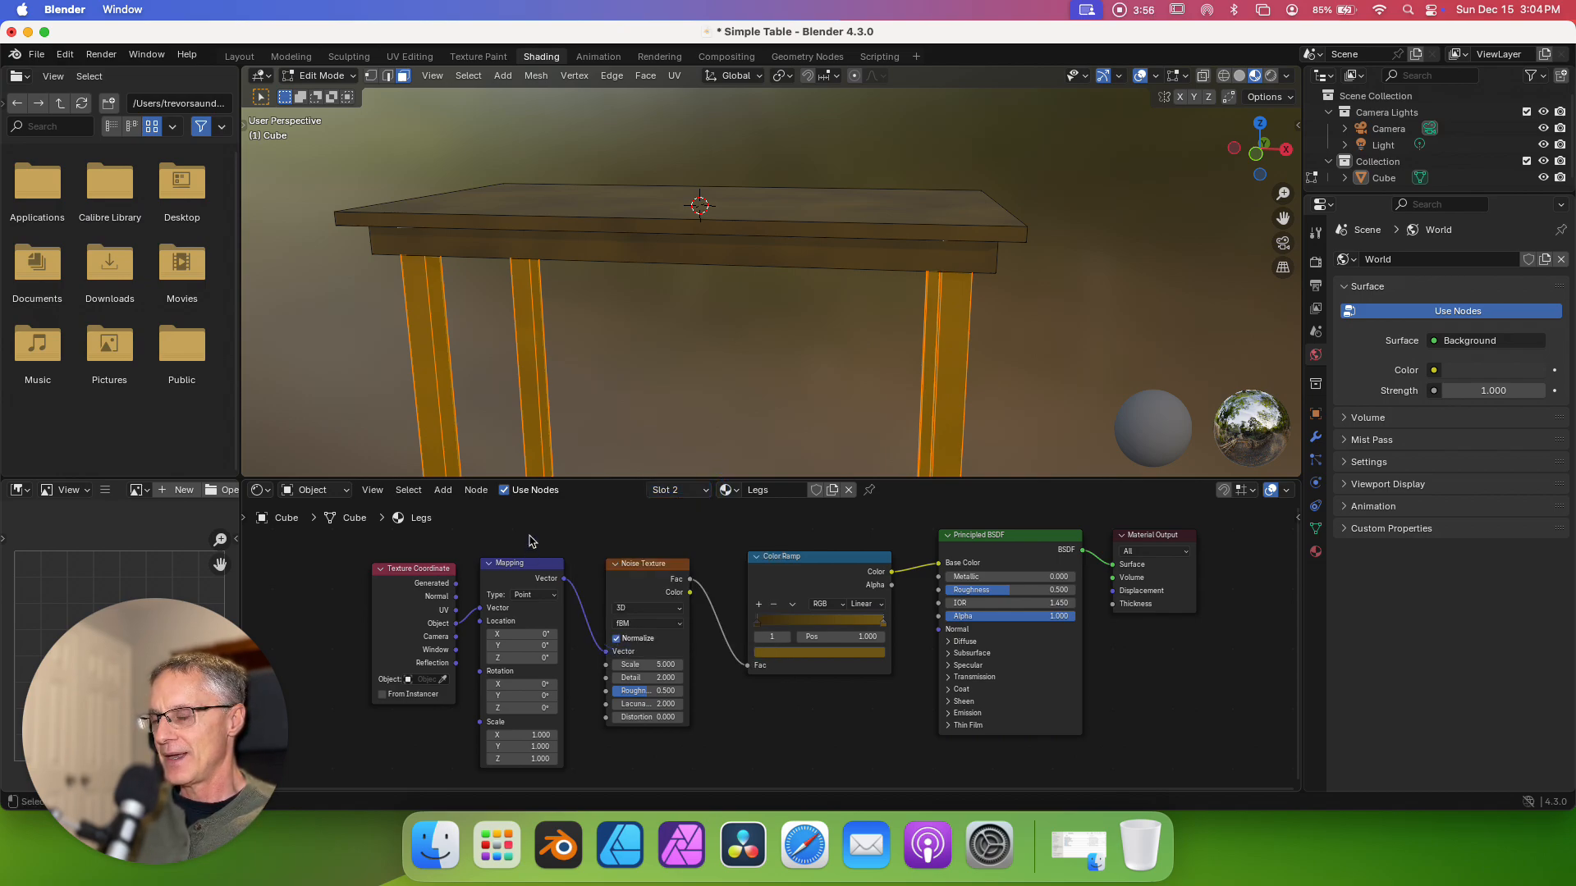
{"action": "left_click", "coordinate": [727, 327]}
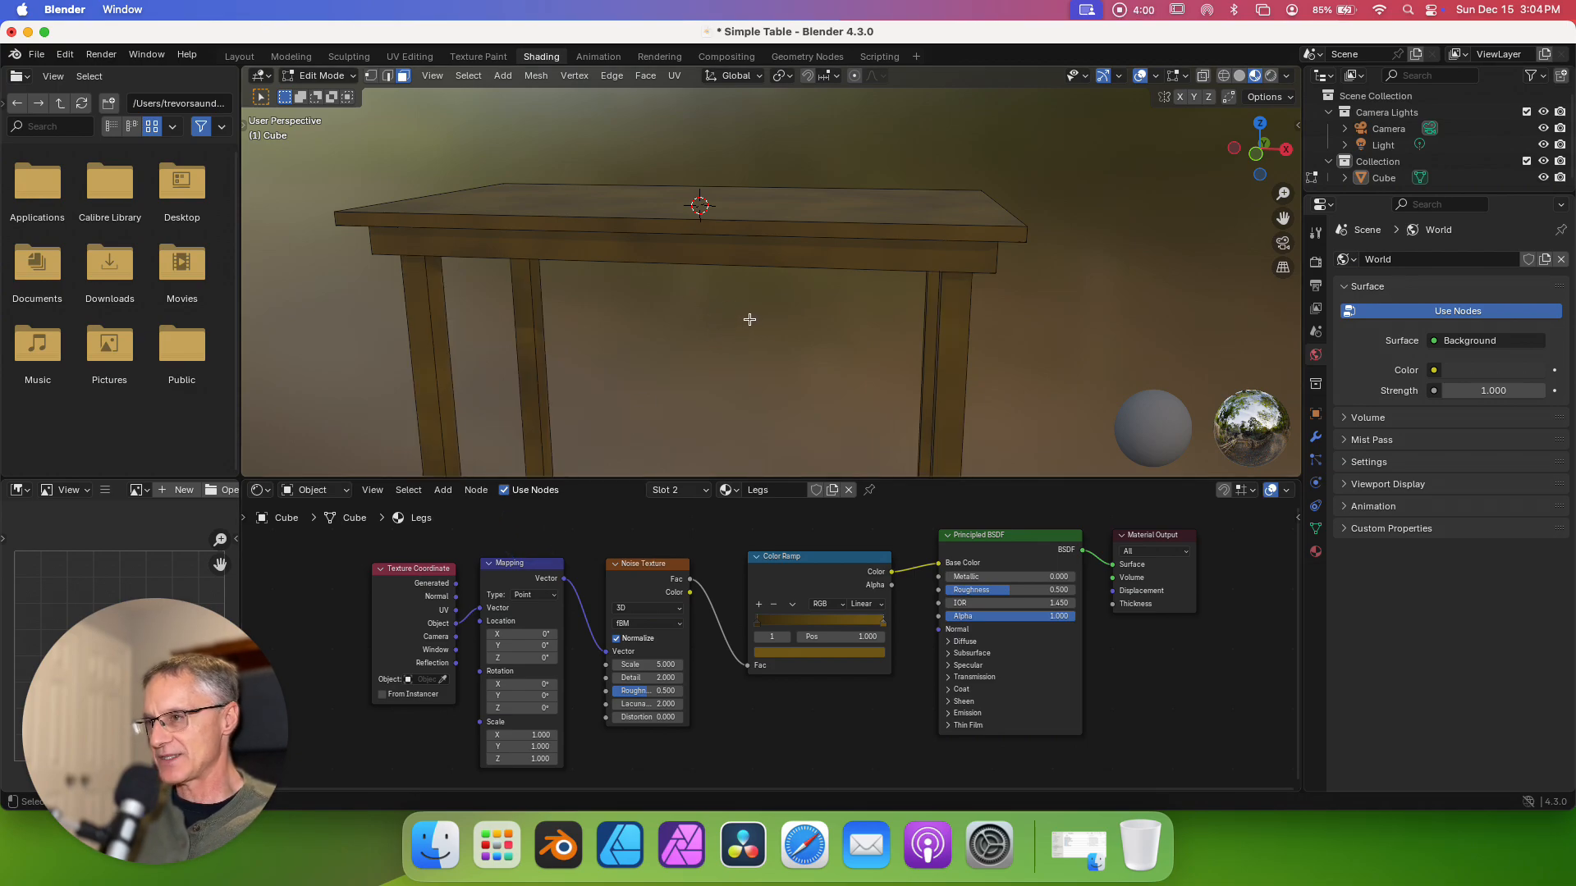
{"action": "scroll", "coordinate": [749, 319], "scroll_direction": "down", "scroll_amount": 3, "text": "ctrl"}
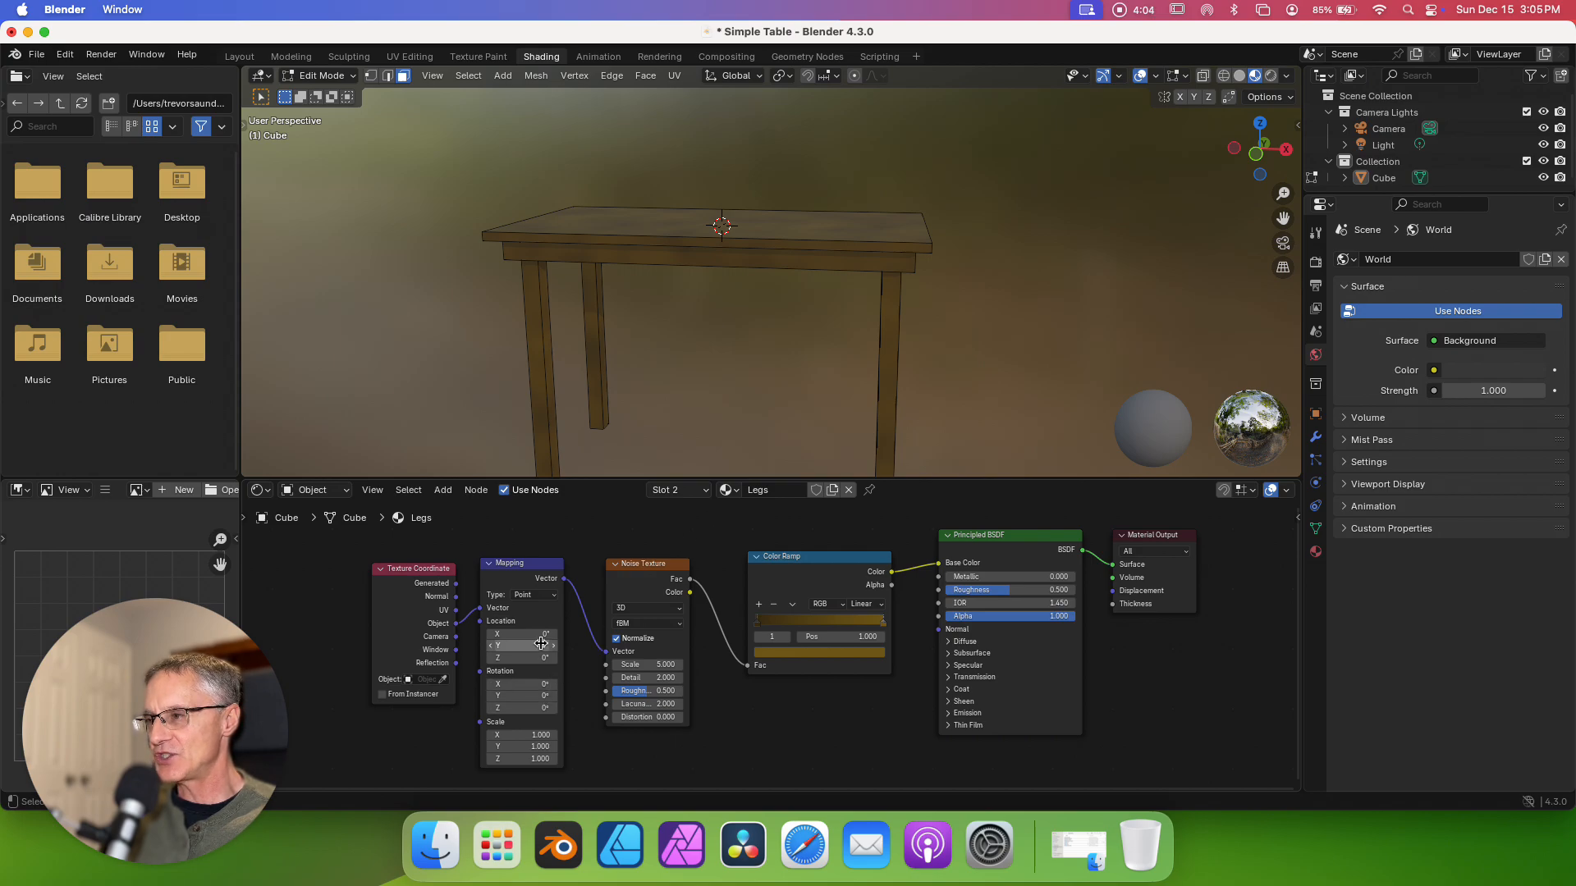
{"action": "scroll", "coordinate": [748, 393], "scroll_direction": "up", "scroll_amount": 5, "text": "ctrl"}
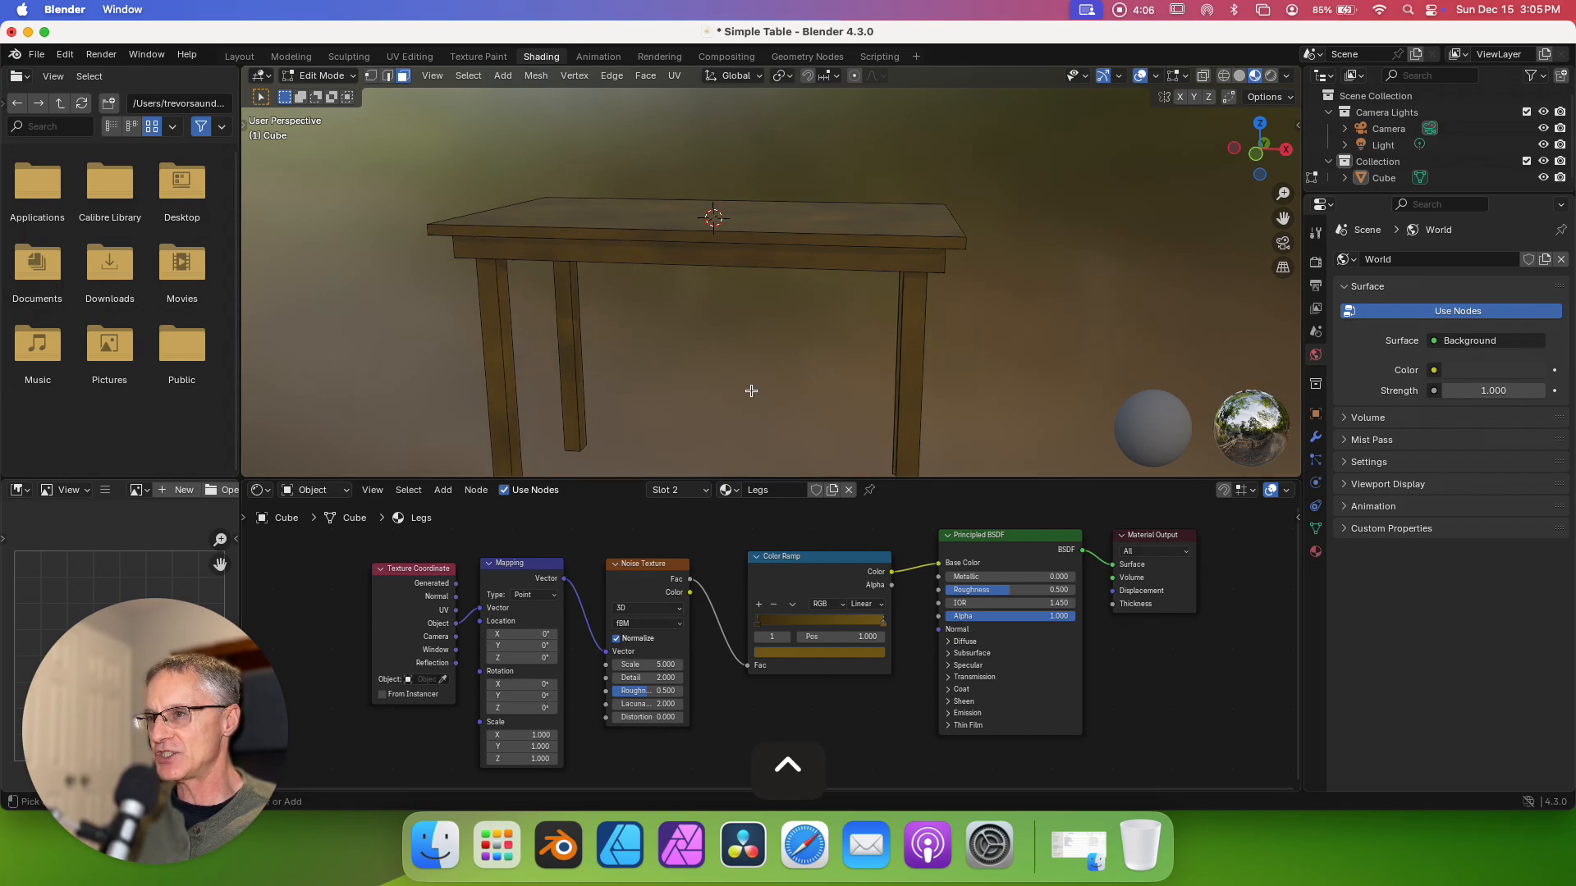
- Set the Legs material's Mapping scale to 26.4 in X and 16.8 in Y
{"action": "scroll", "coordinate": [750, 392], "scroll_direction": "down", "scroll_amount": 1, "text": "ctrl"}
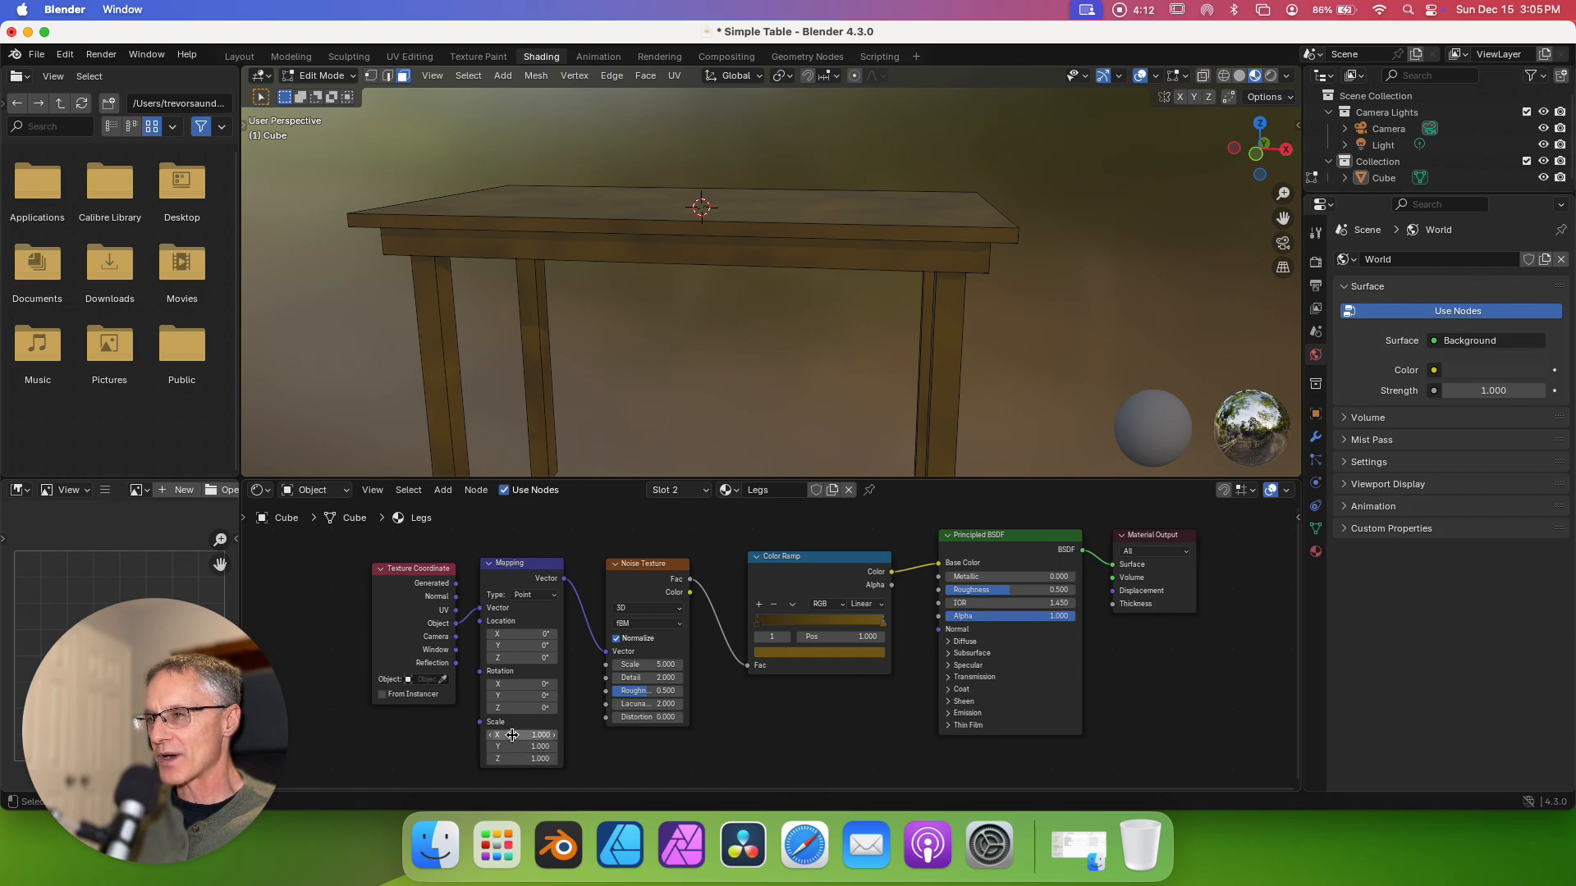
{"action": "left_click_drag", "start_coordinate": [512, 735], "coordinate": [728, 750]}
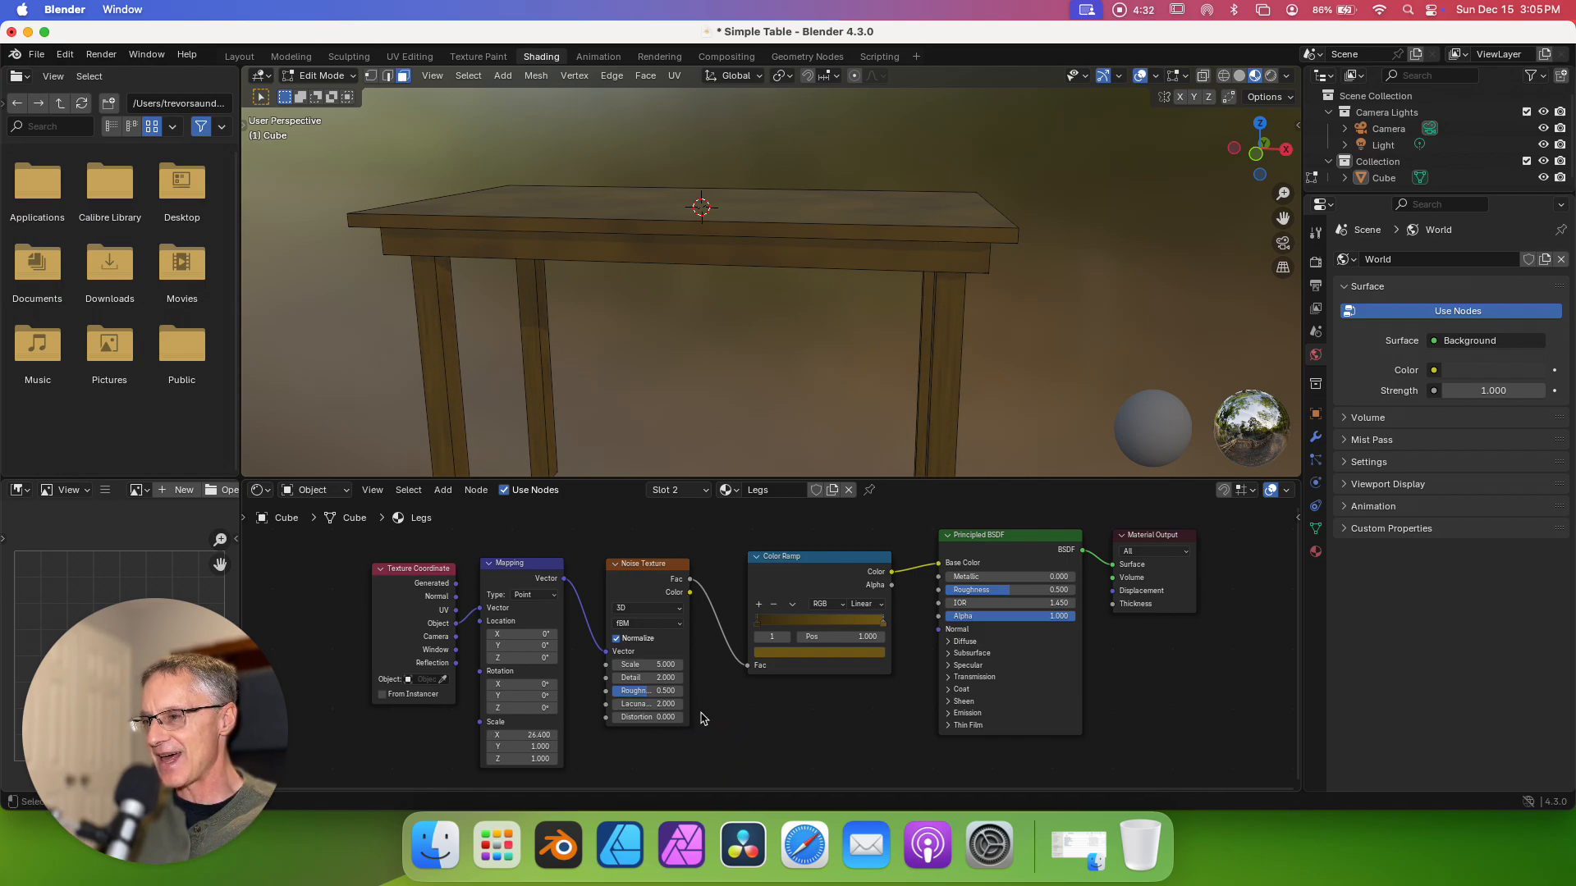
{"action": "left_click", "coordinate": [730, 705]}
{"action": "scroll", "coordinate": [869, 352], "scroll_direction": "right", "scroll_amount": 10}
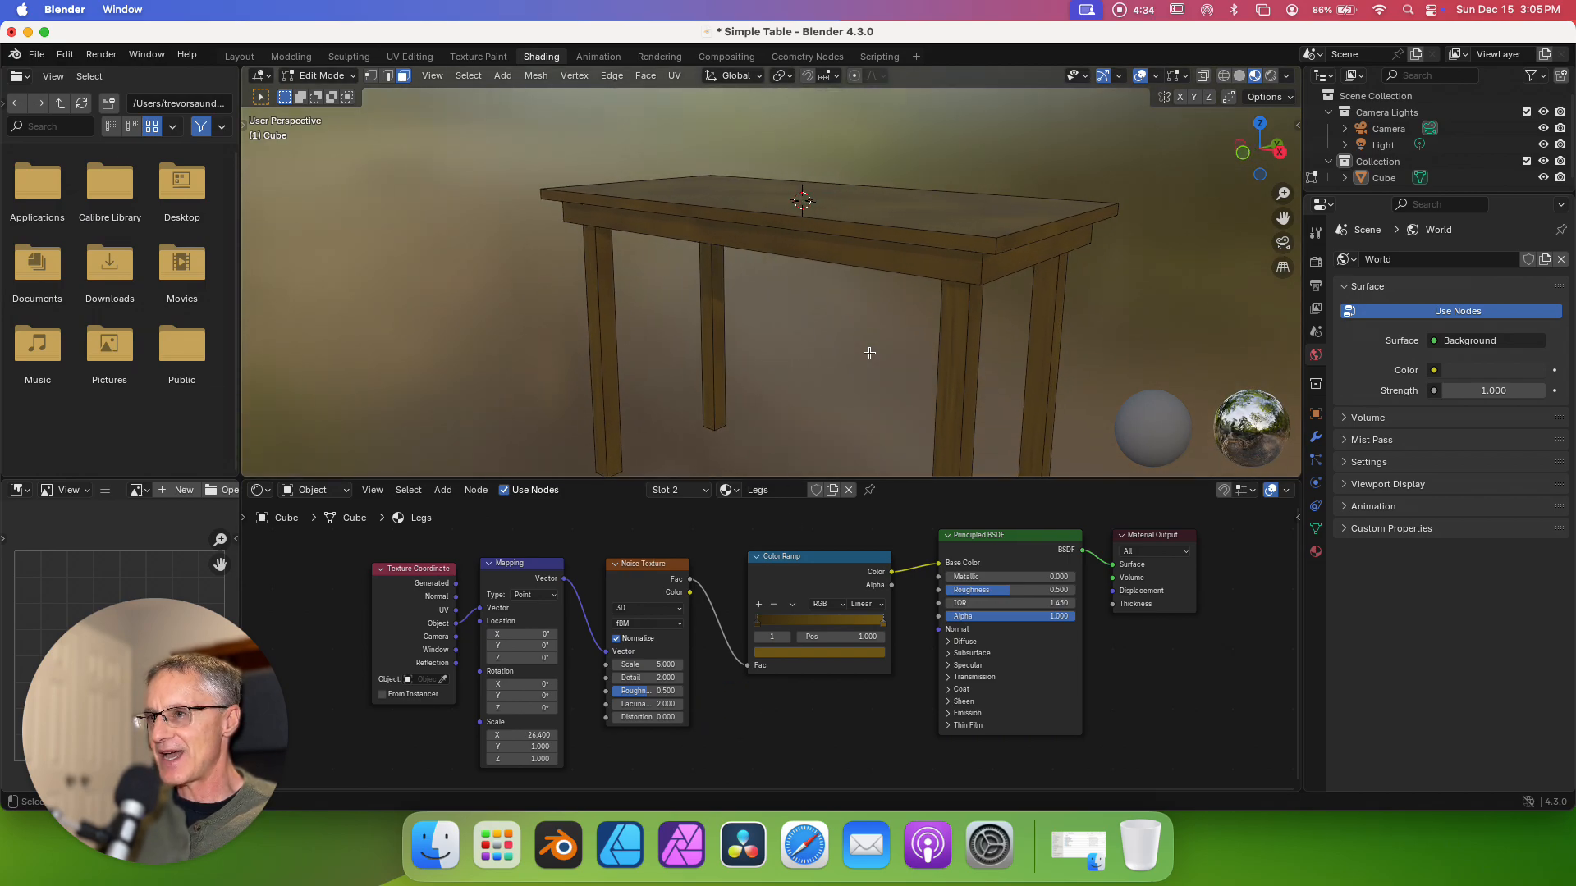
{"action": "scroll", "coordinate": [864, 352], "scroll_direction": "down", "scroll_amount": 4}
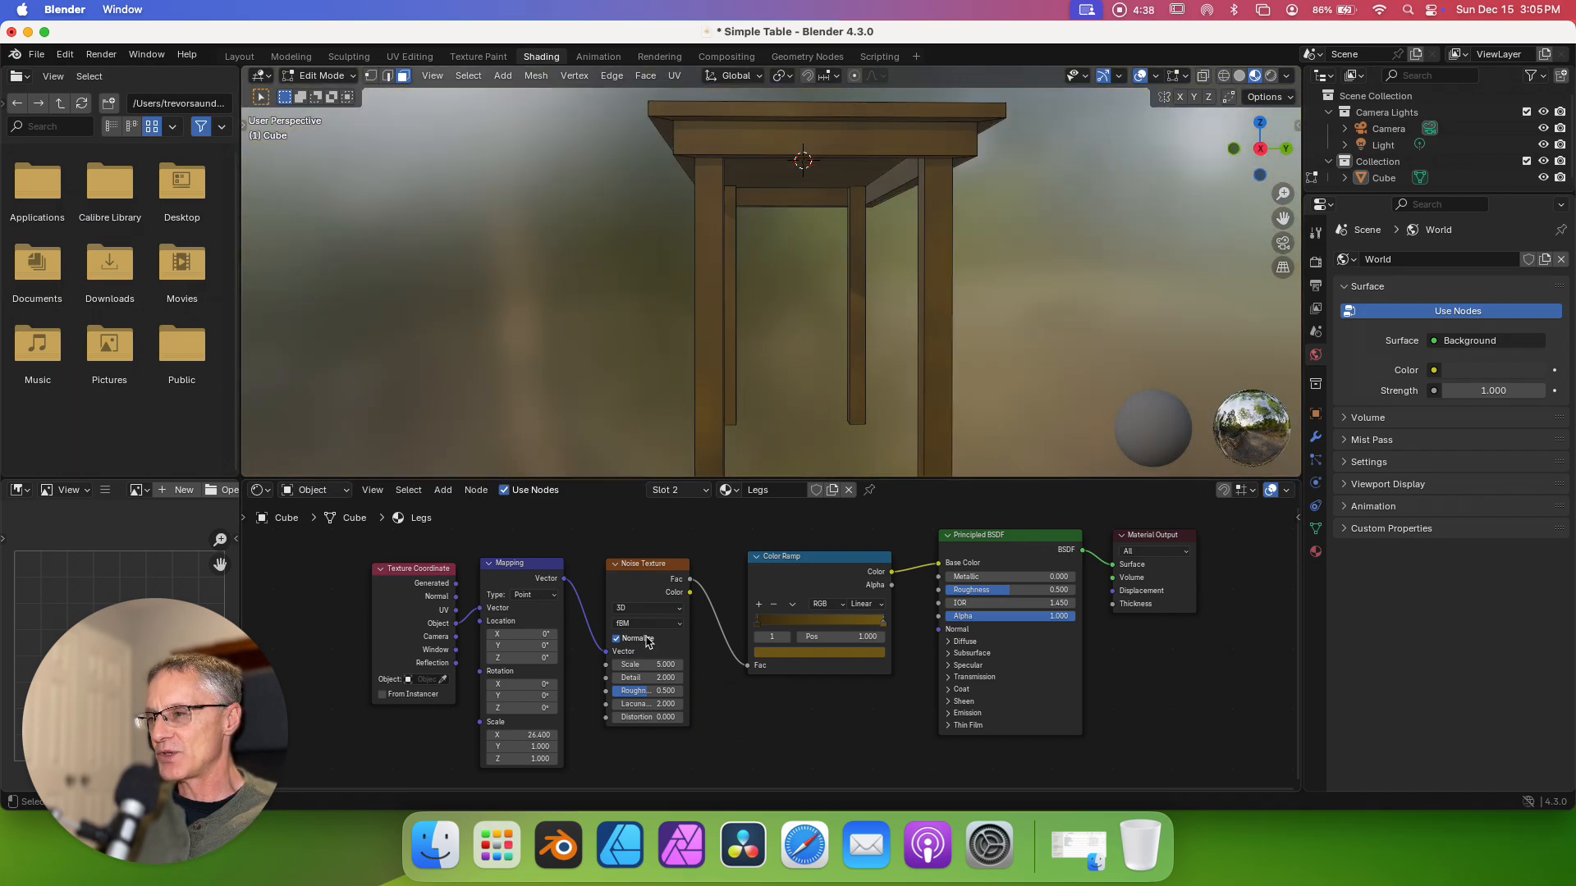
{"action": "left_click", "coordinate": [530, 748]}
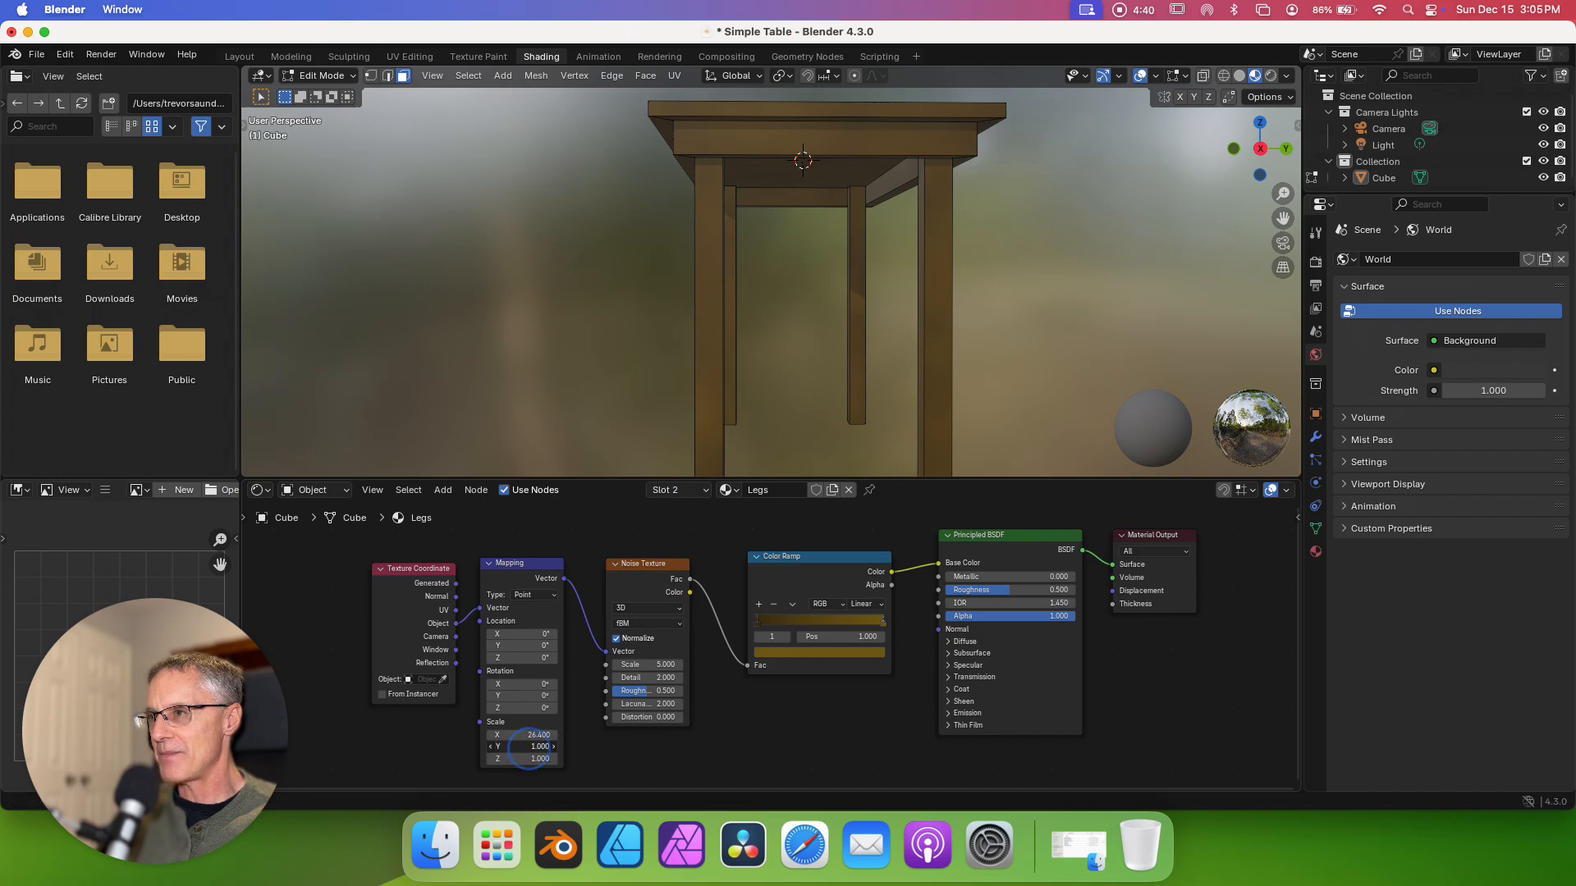
{"action": "left_click_drag", "start_coordinate": [529, 749], "coordinate": [658, 755]}
- Examine the stretched grain on the table legs from several angles and distances, ending above the tabletop
{"action": "scroll", "coordinate": [592, 213], "scroll_direction": "left", "scroll_amount": 8}
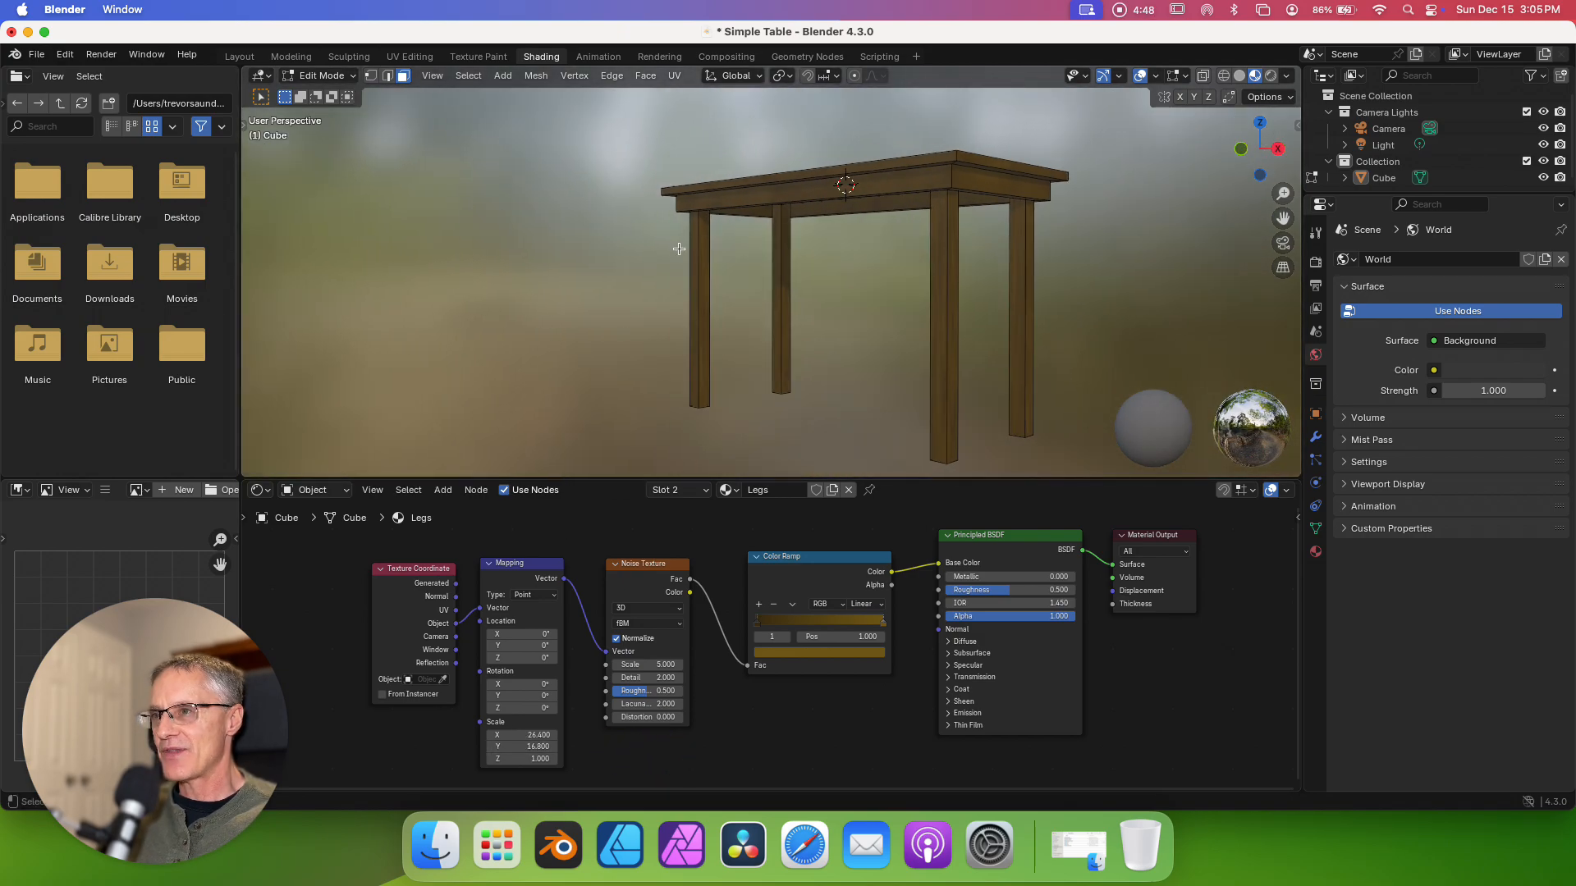
{"action": "scroll", "coordinate": [776, 293], "scroll_direction": "up", "scroll_amount": 10}
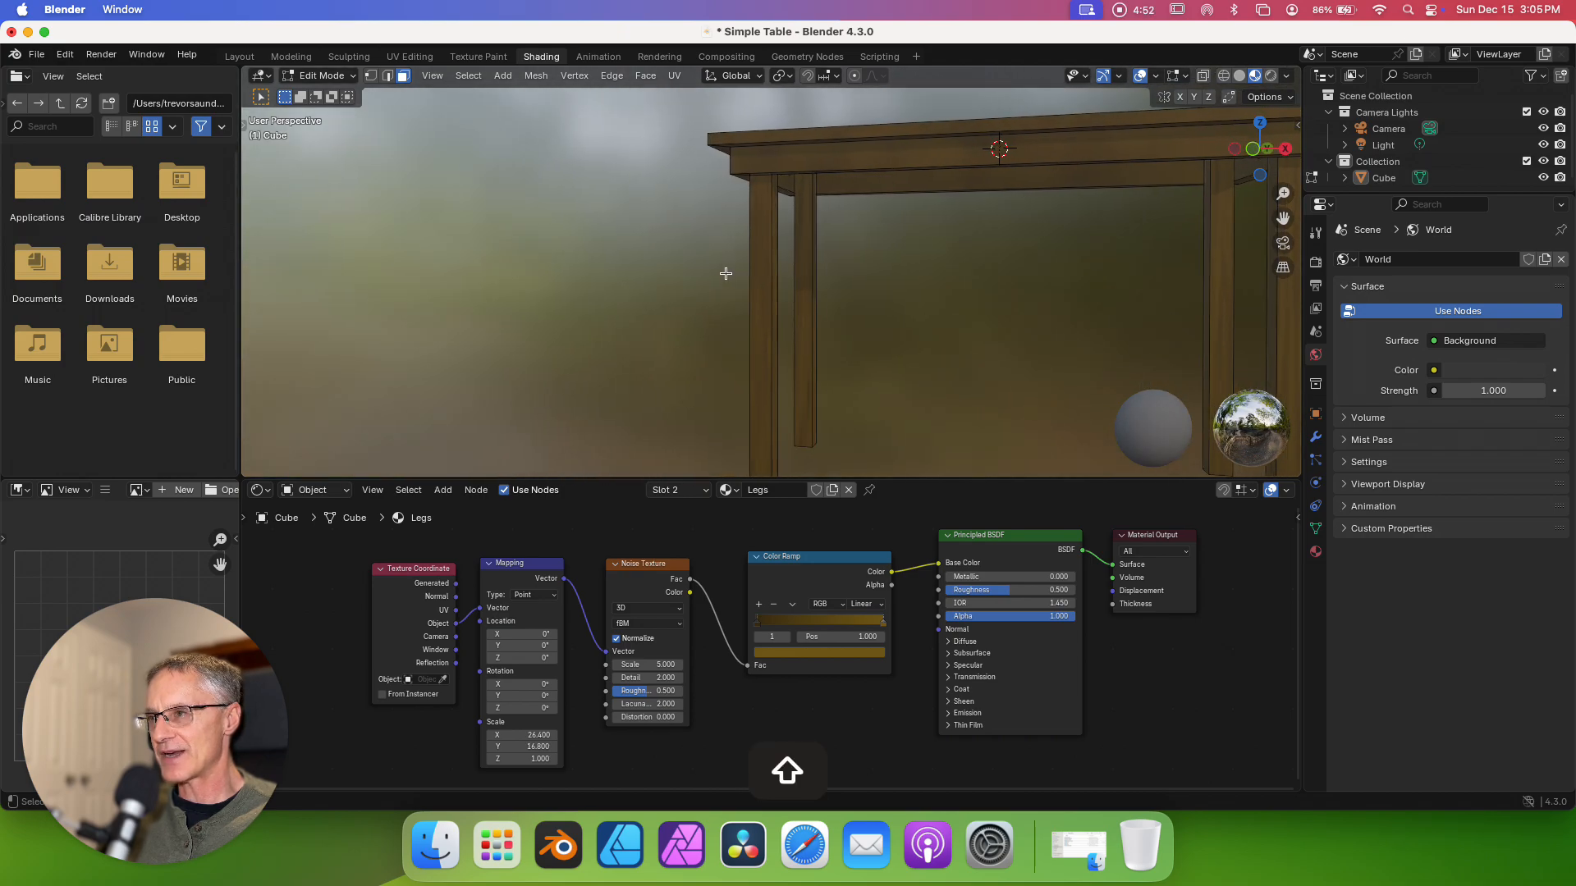
{"action": "scroll", "coordinate": [722, 271], "scroll_direction": "left", "scroll_amount": 6, "text": "shift"}
{"action": "scroll", "coordinate": [684, 268], "scroll_direction": "right", "scroll_amount": 1, "text": "shift"}
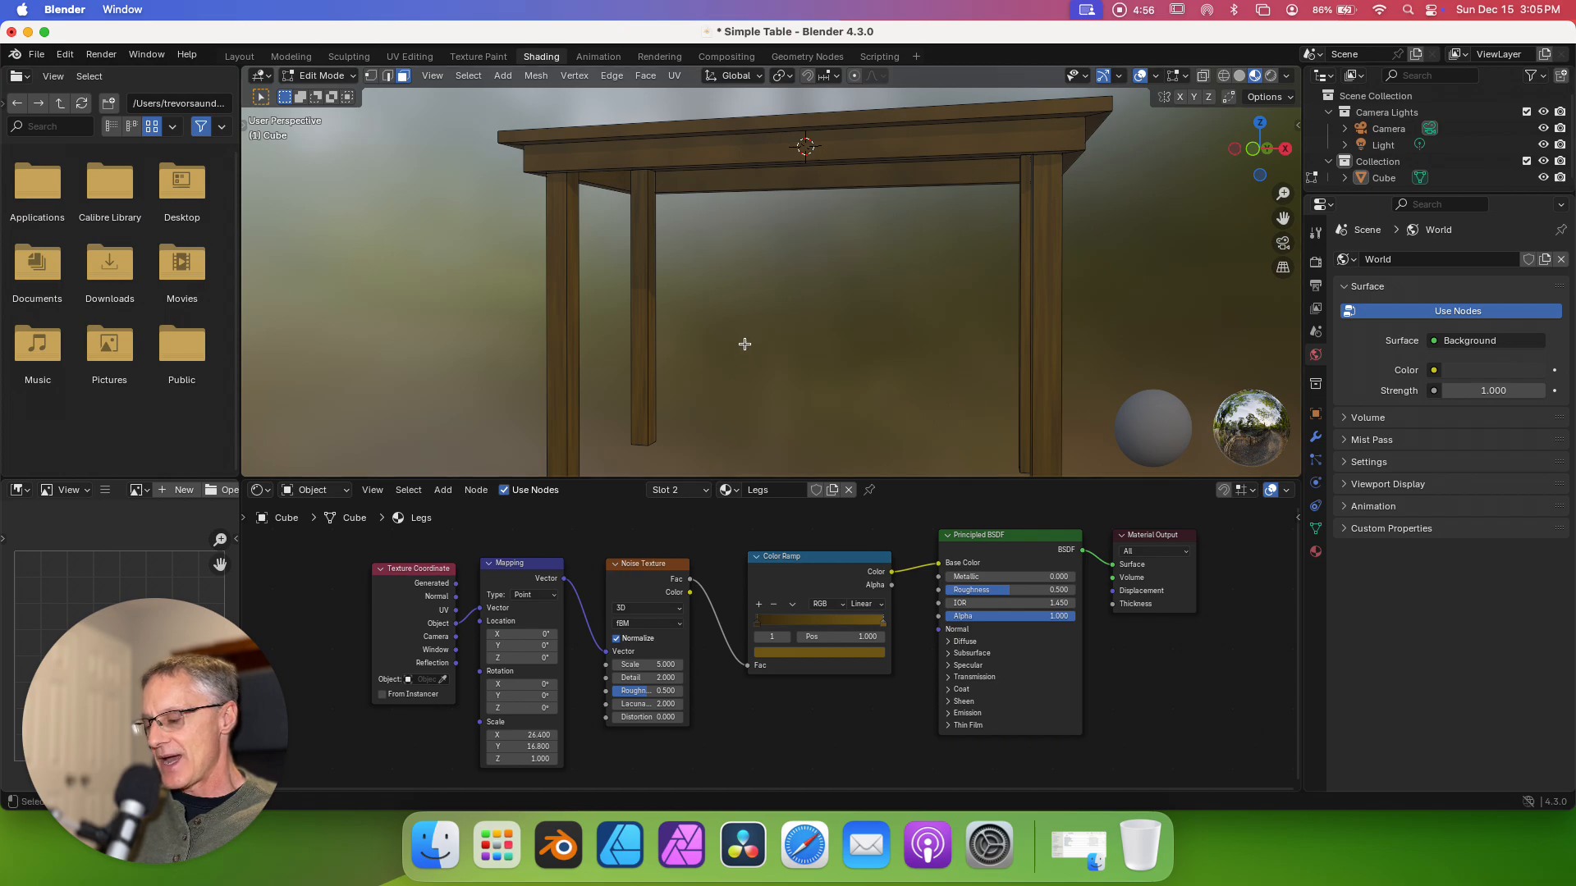
{"action": "scroll", "coordinate": [744, 344], "scroll_direction": "up", "scroll_amount": 4, "text": "ctrl"}
{"action": "scroll", "coordinate": [744, 343], "scroll_direction": "down", "scroll_amount": 7, "text": "ctrl"}
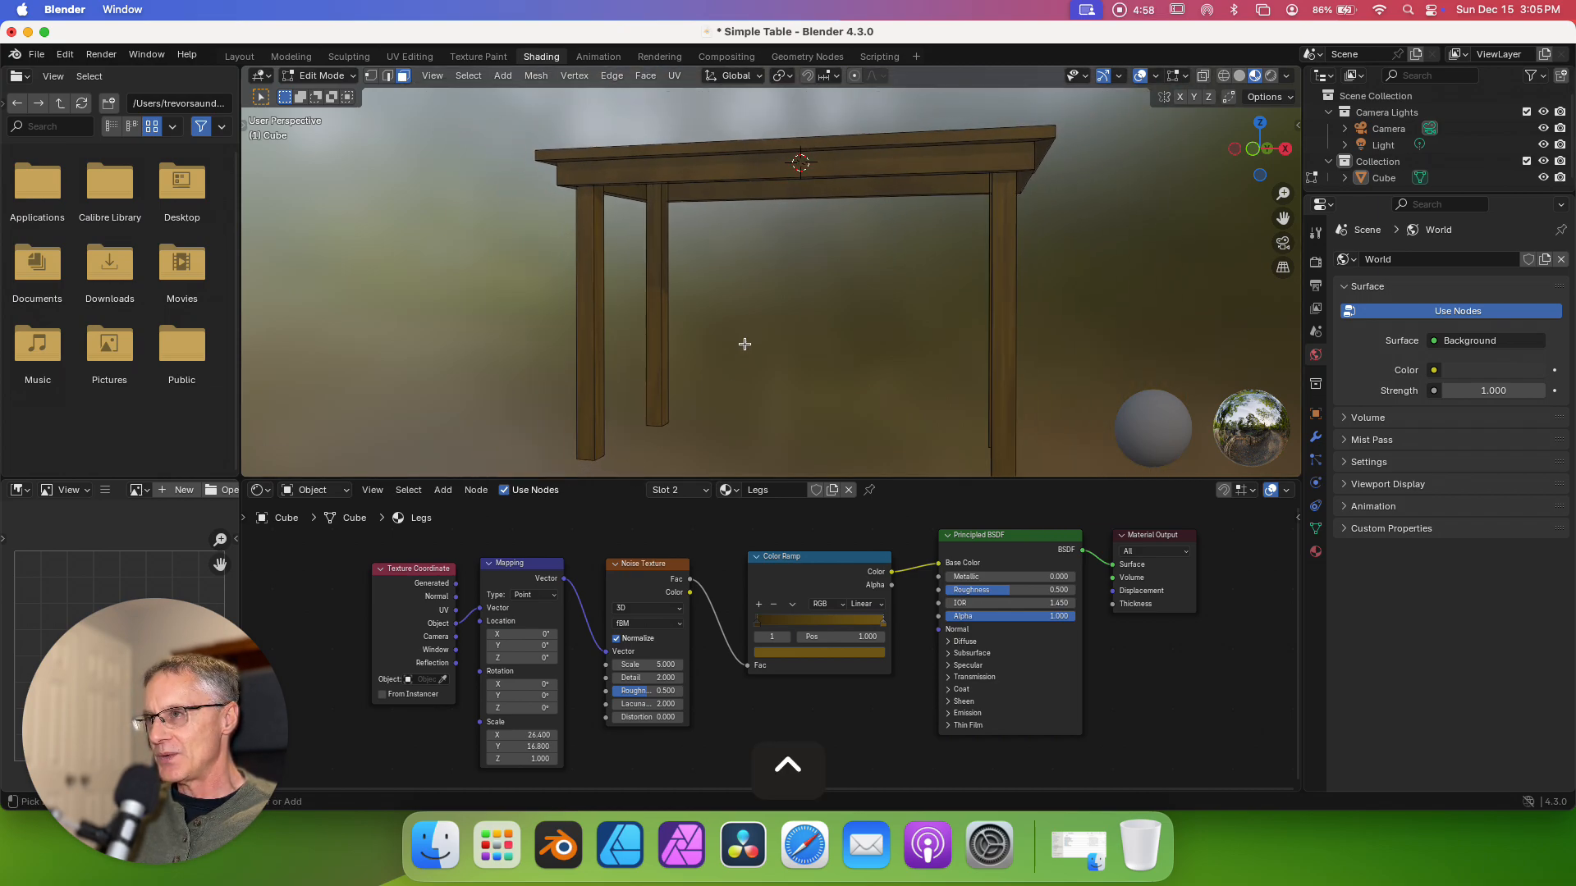
{"action": "scroll", "coordinate": [742, 345], "scroll_direction": "up", "scroll_amount": 5}
{"action": "scroll", "coordinate": [743, 344], "scroll_direction": "up", "scroll_amount": 3}
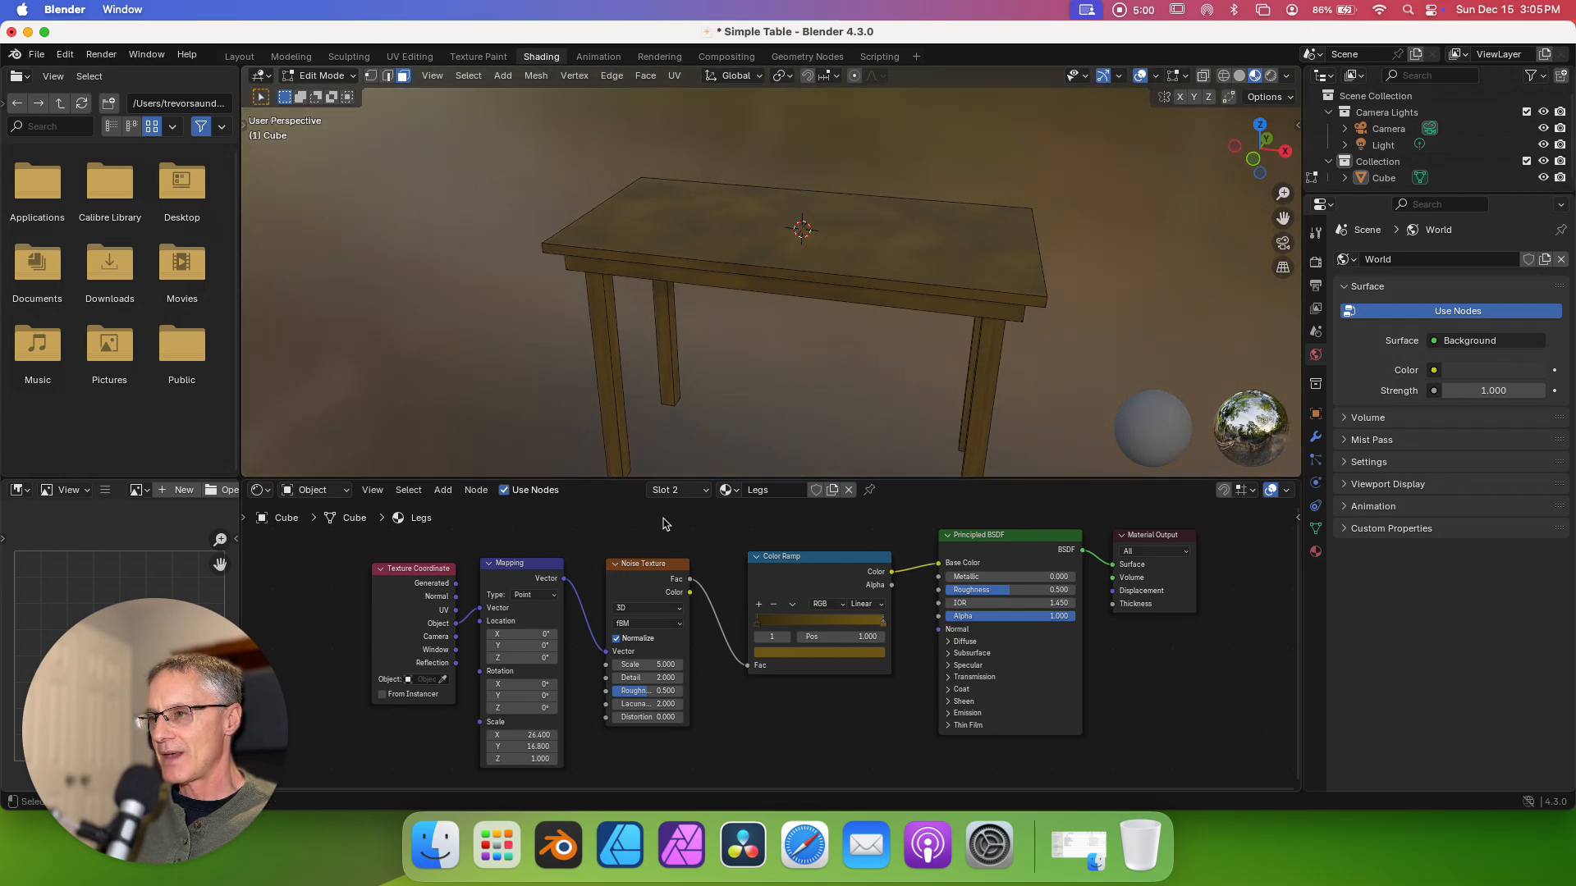
- Assign the Top material to the tabletop's upper face and underside, and deselect them
{"action": "left_click", "coordinate": [707, 491]}
{"action": "left_click", "coordinate": [642, 559]}
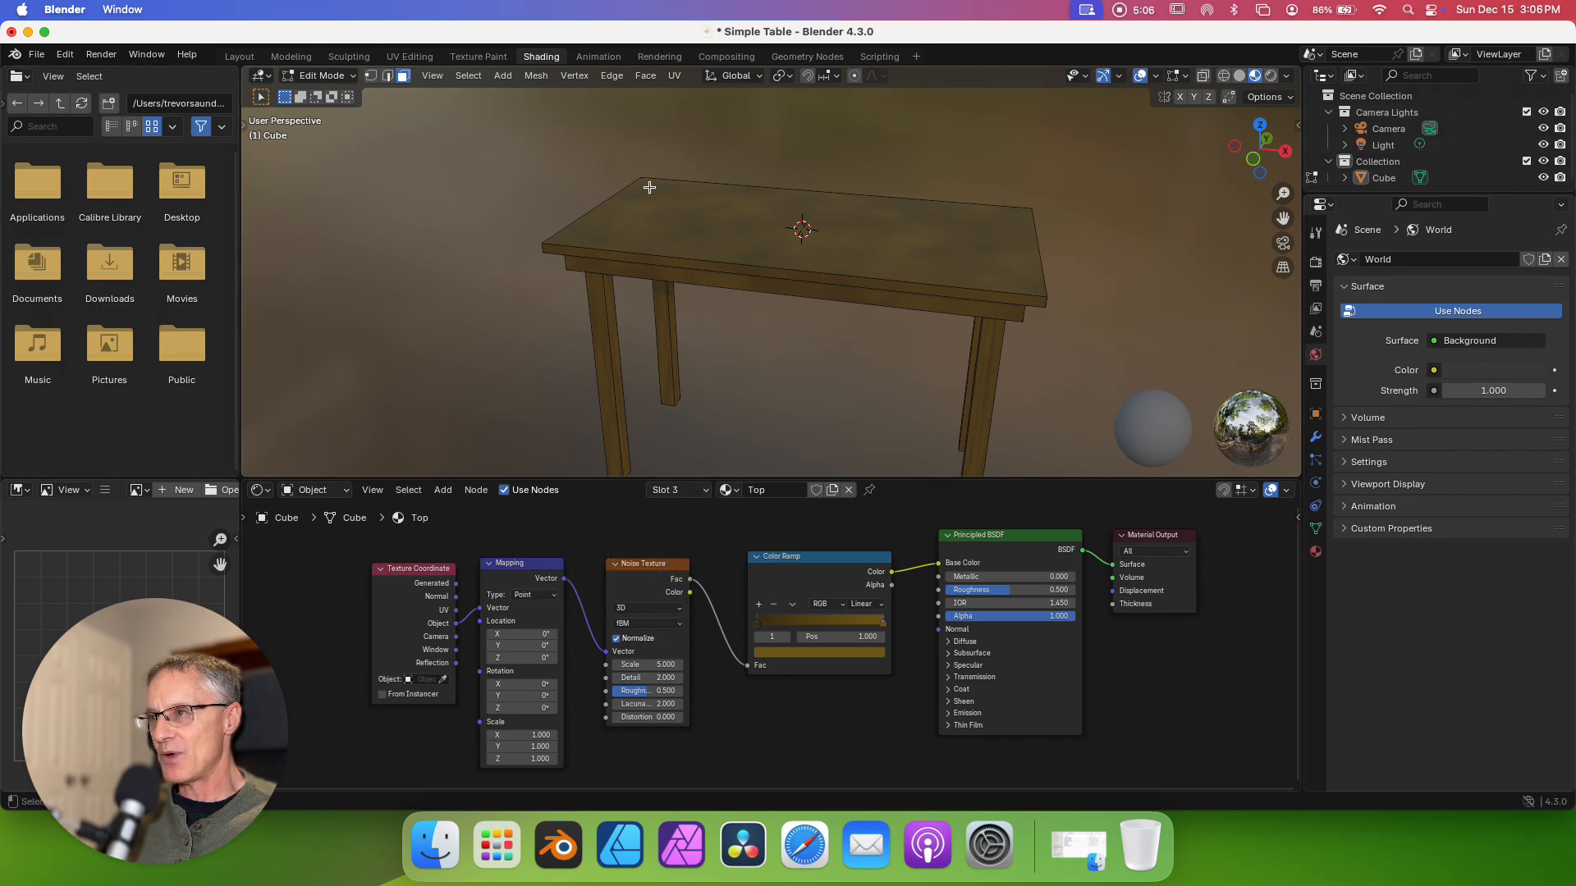
{"action": "left_click", "coordinate": [694, 208]}
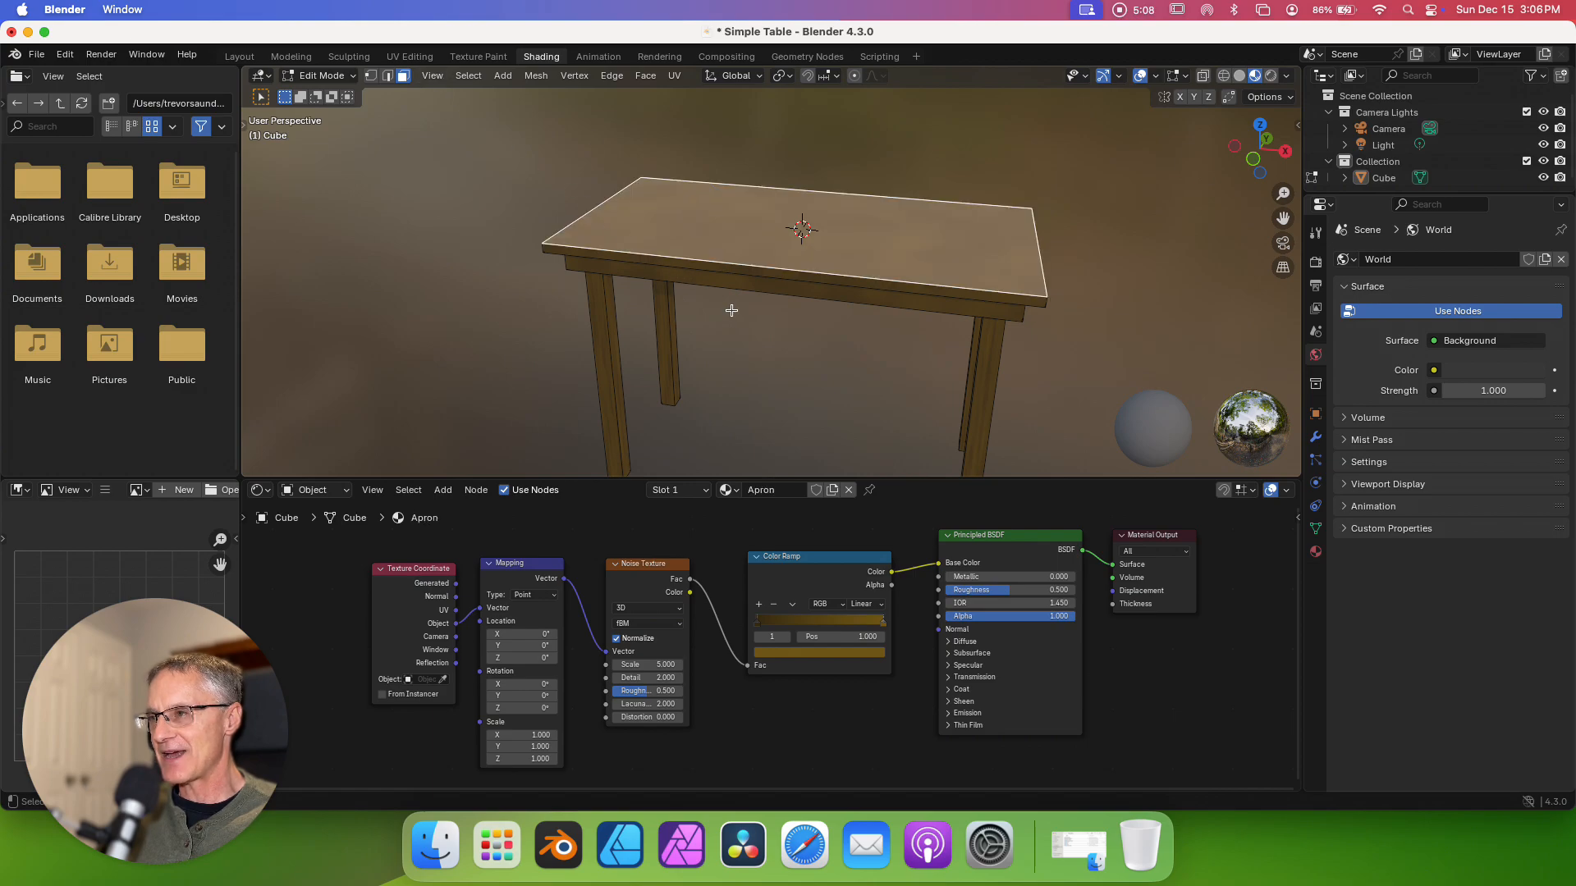
{"action": "middle_click_drag", "start_coordinate": [731, 310], "coordinate": [724, 239]}
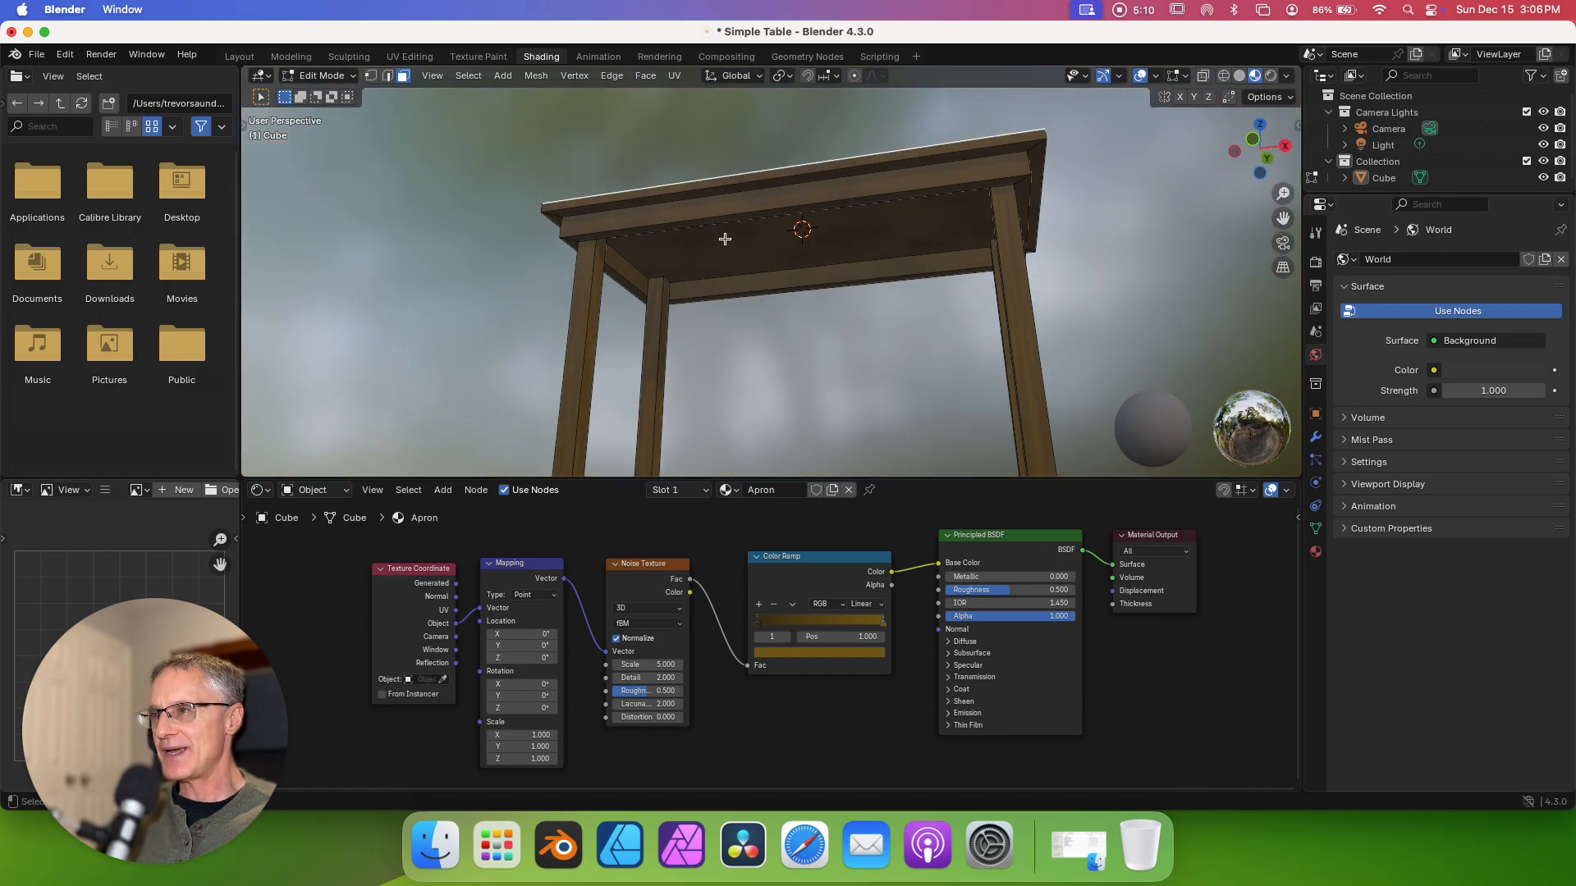
{"action": "left_click", "coordinate": [726, 250], "text": "shift"}
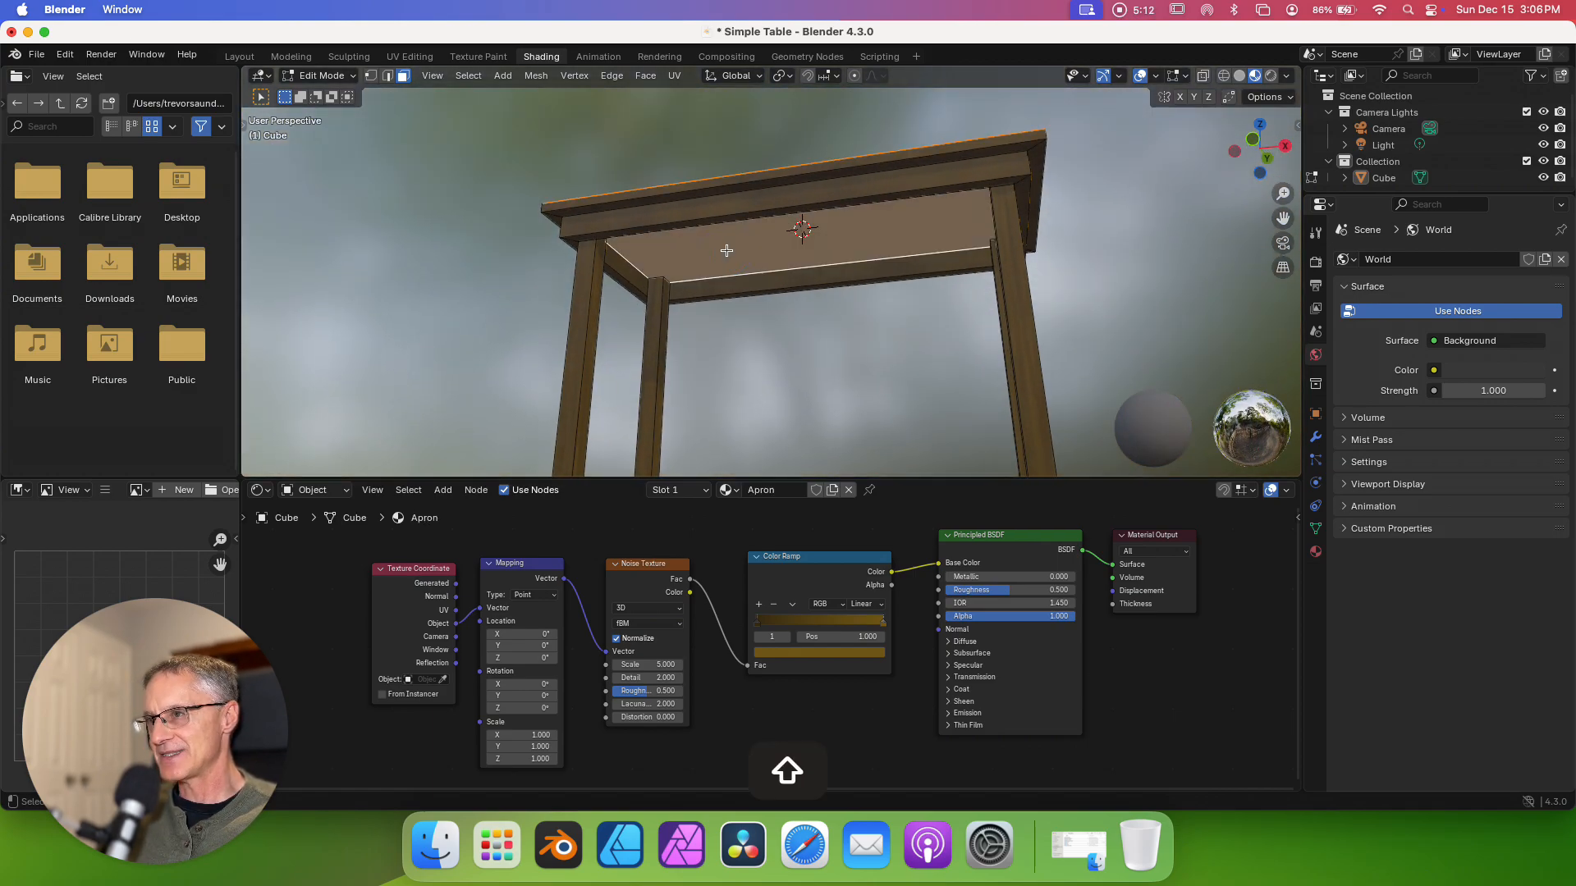
{"action": "middle_click_drag", "start_coordinate": [726, 250], "coordinate": [719, 256]}
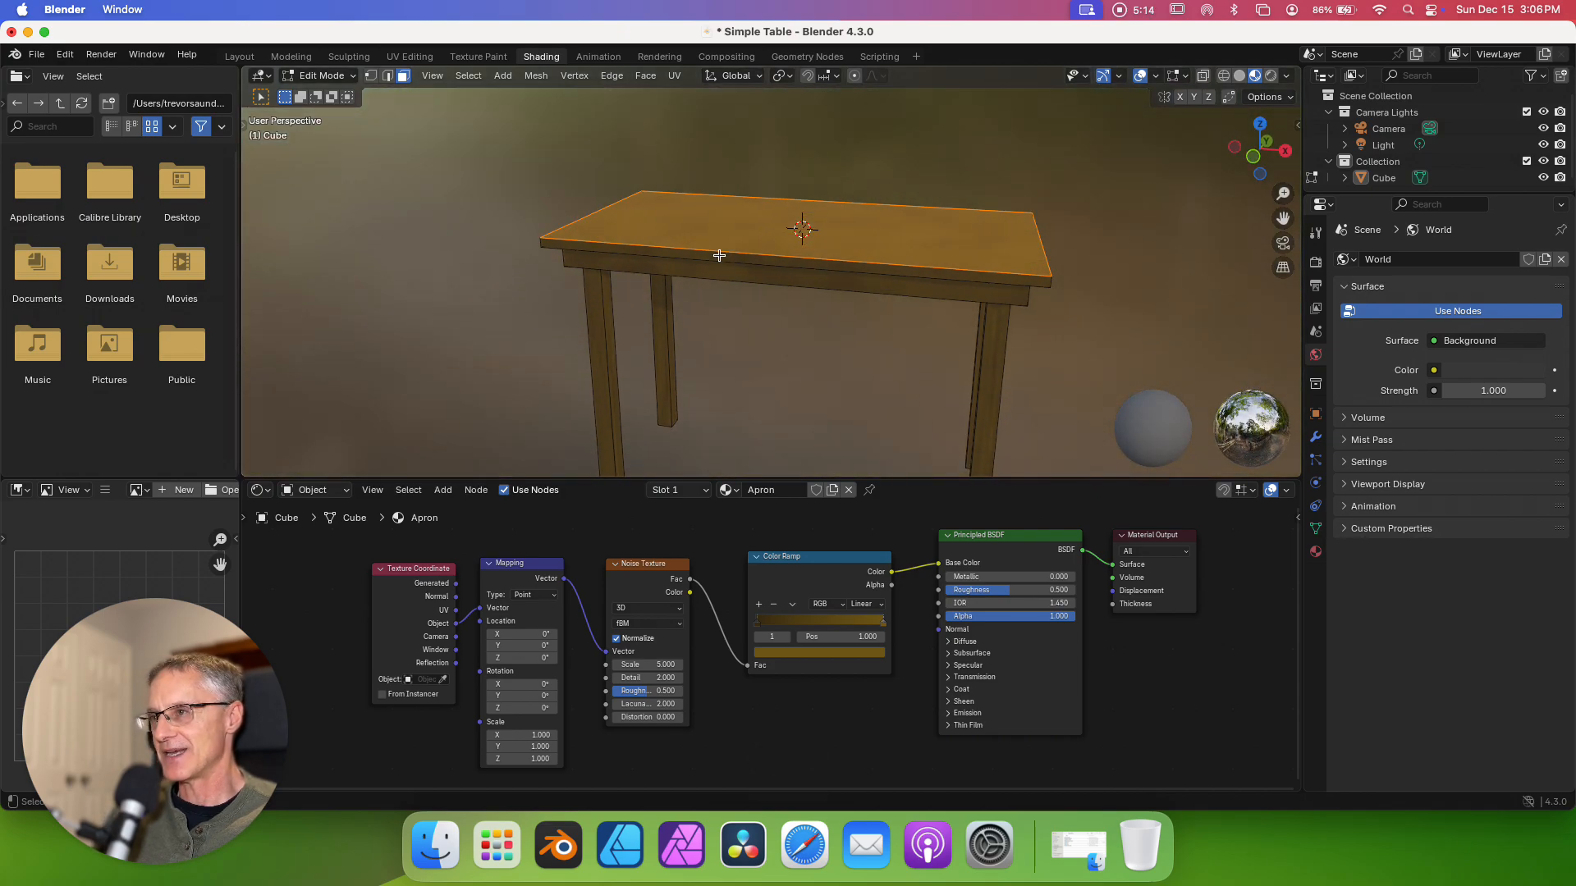
{"action": "left_click", "coordinate": [701, 489]}
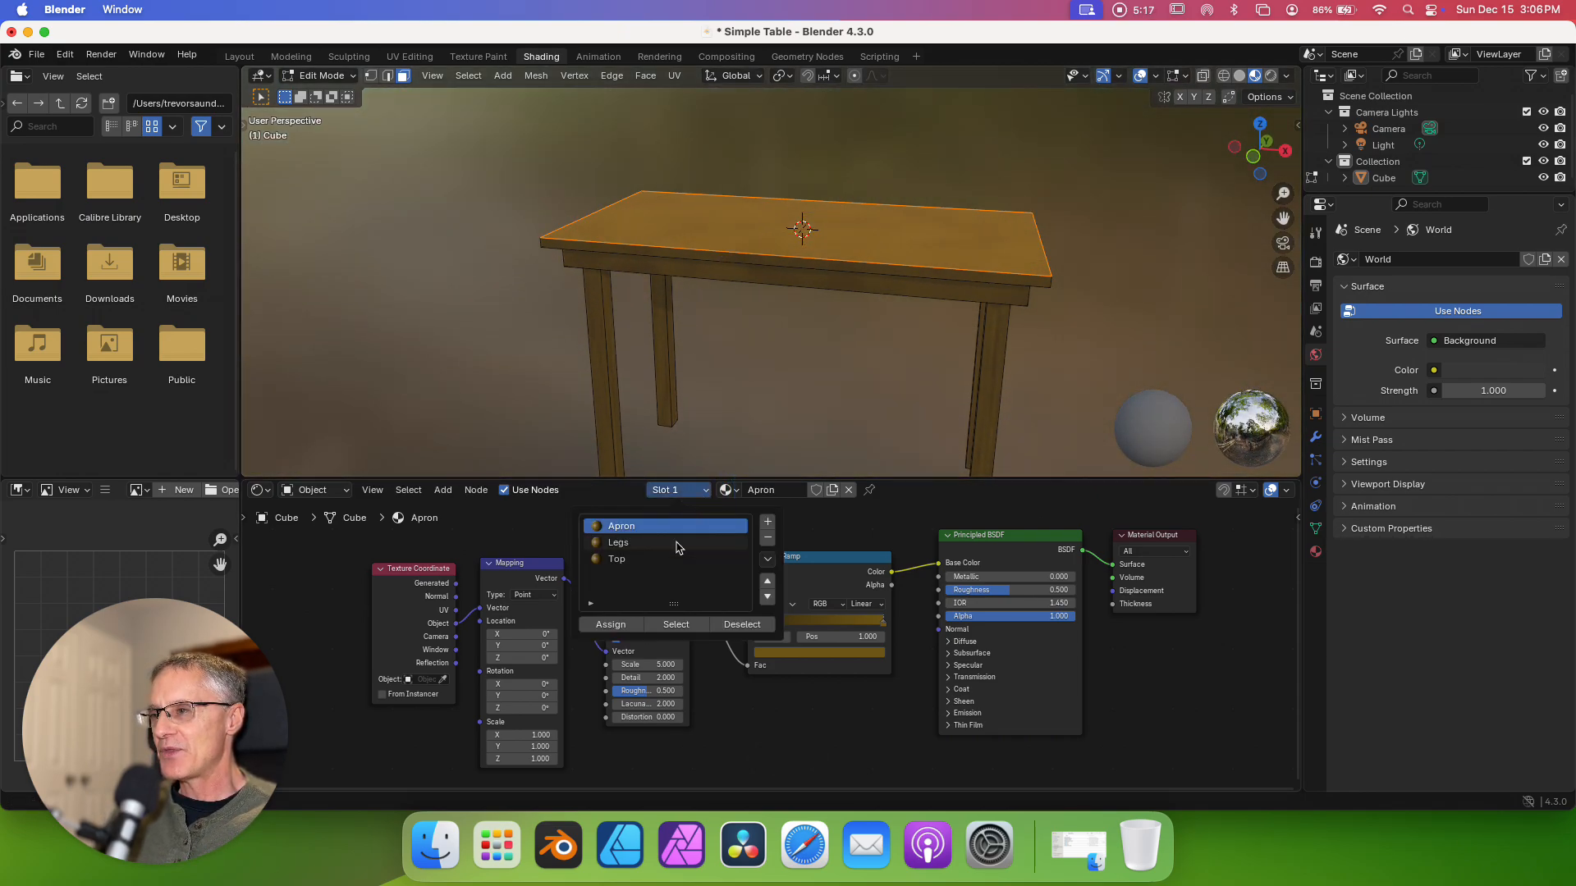
{"action": "left_click", "coordinate": [617, 559]}
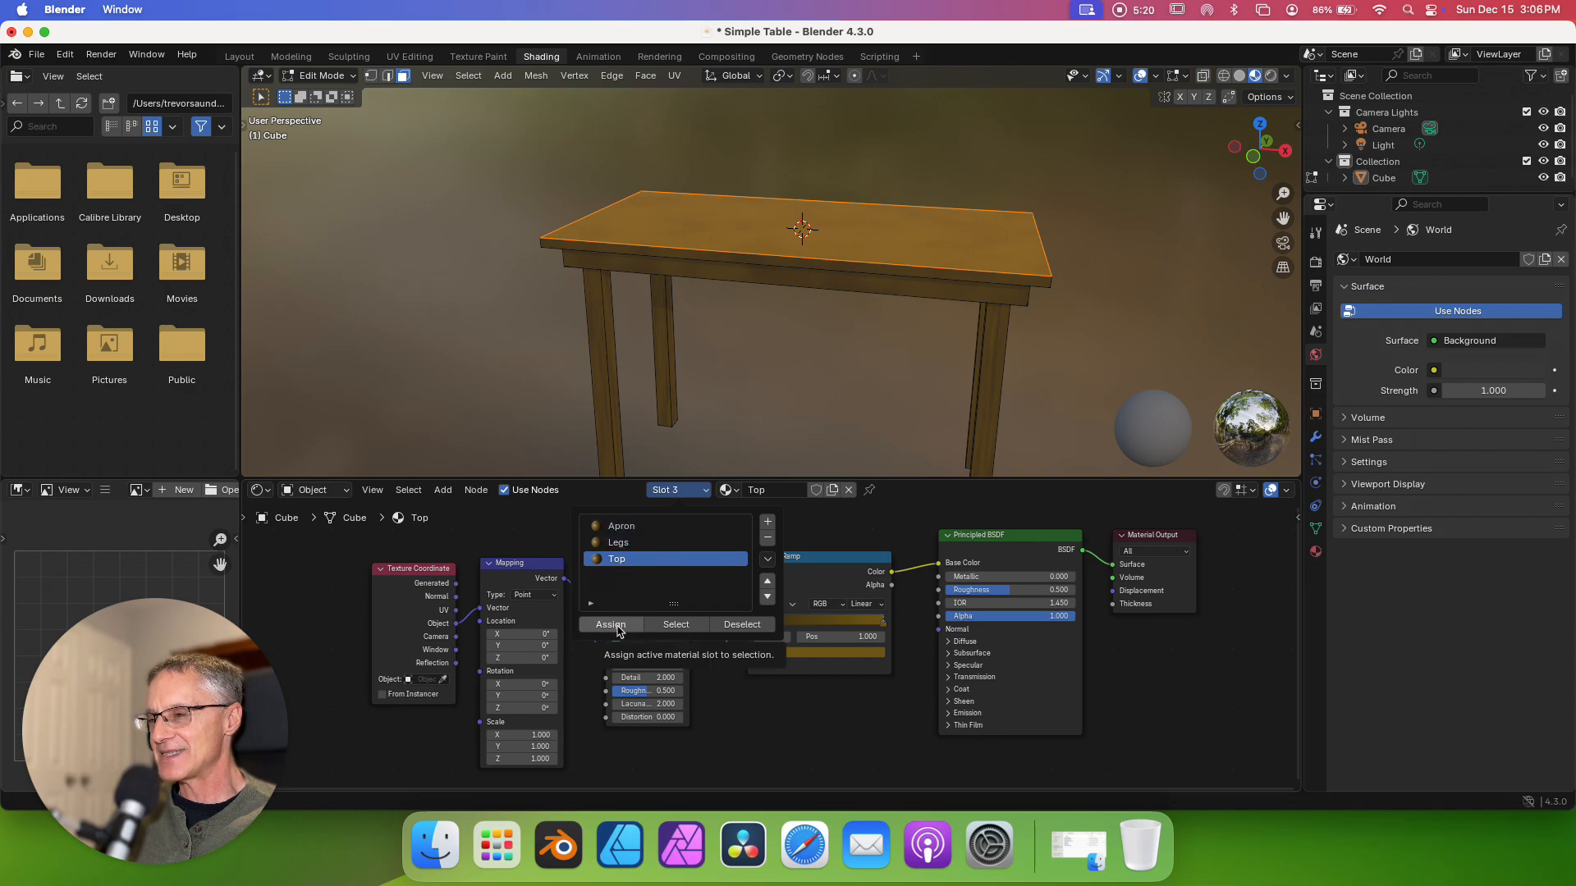
{"action": "left_click", "coordinate": [613, 625]}
{"action": "left_click", "coordinate": [784, 418]}
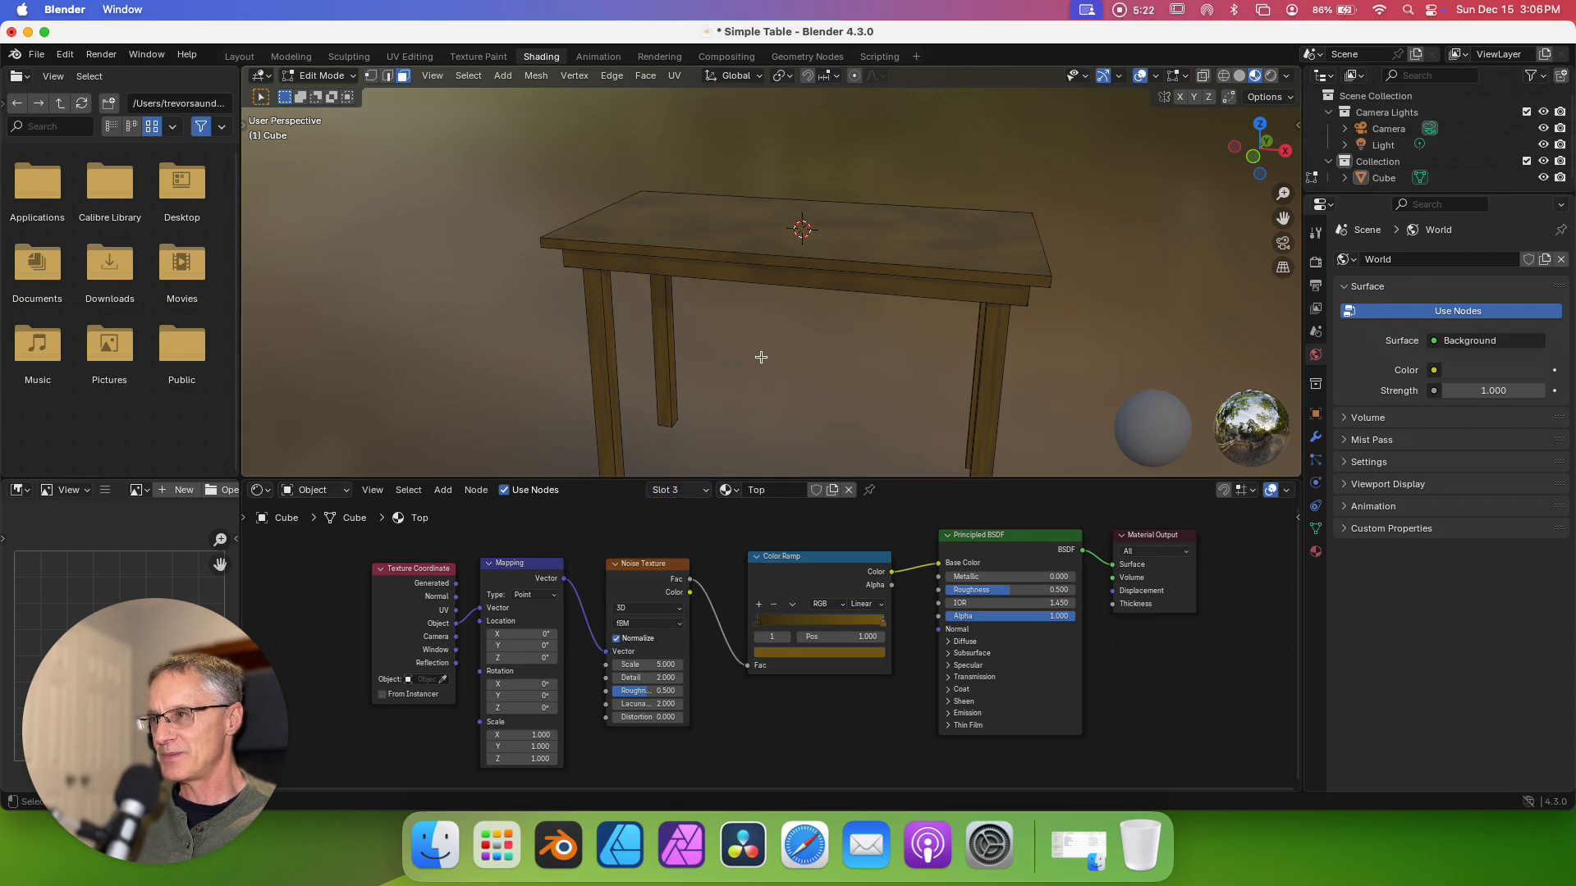
- Stretch the Top material's grain along the tabletop by setting its Mapping scale to -0.3 in X and 4.1 in Y
{"action": "scroll", "coordinate": [748, 341], "scroll_direction": "up", "scroll_amount": 10}
{"action": "scroll", "coordinate": [752, 345], "scroll_direction": "down", "scroll_amount": 4}
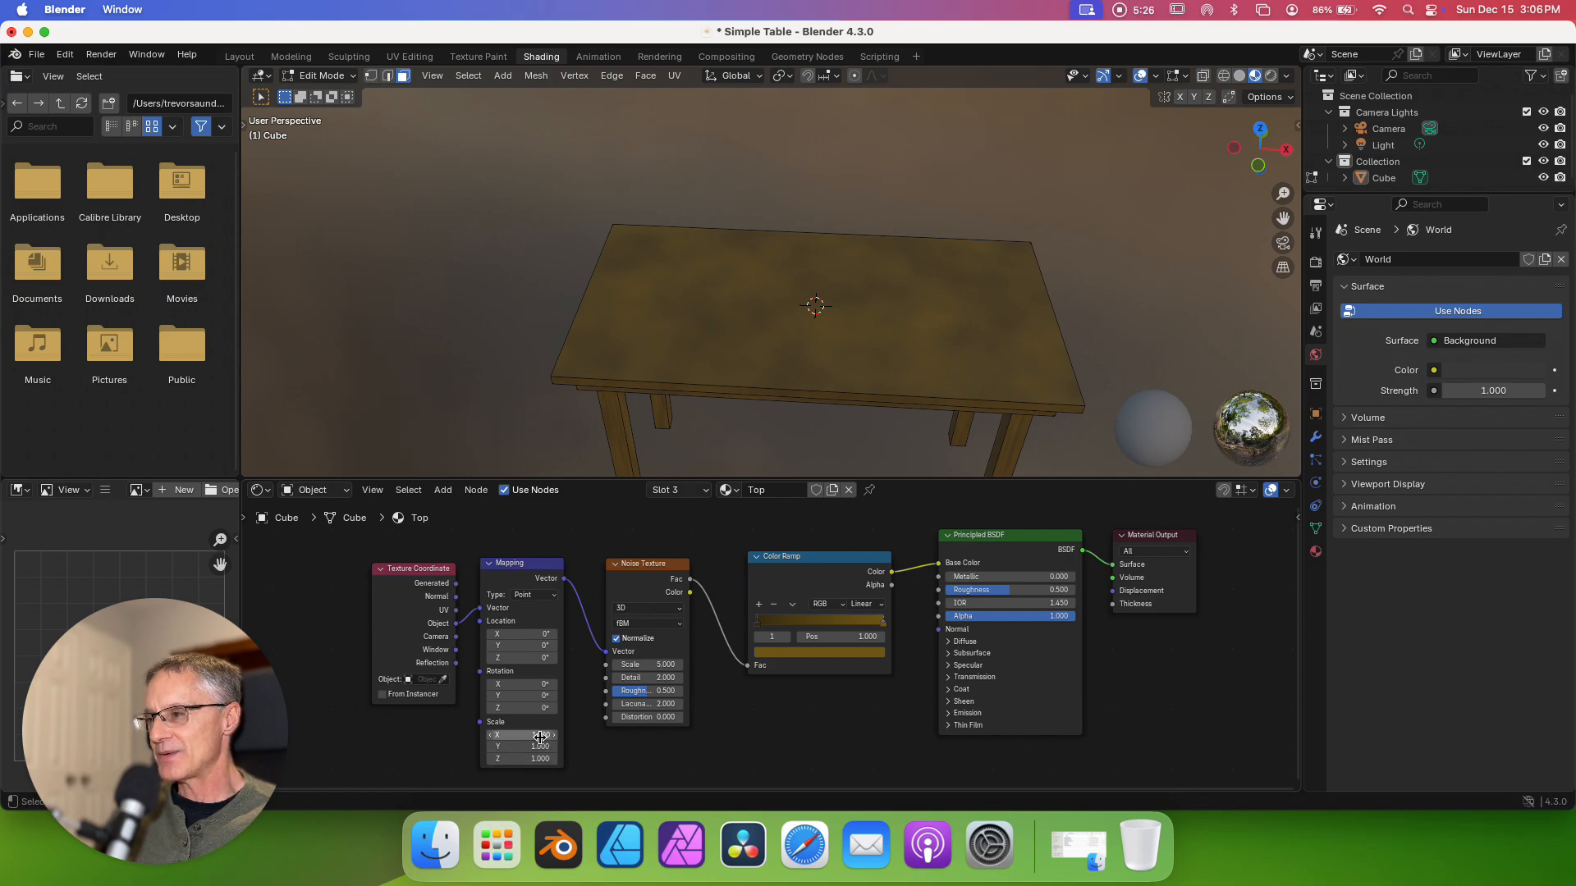
{"action": "left_click_drag", "start_coordinate": [532, 735], "coordinate": [560, 751]}
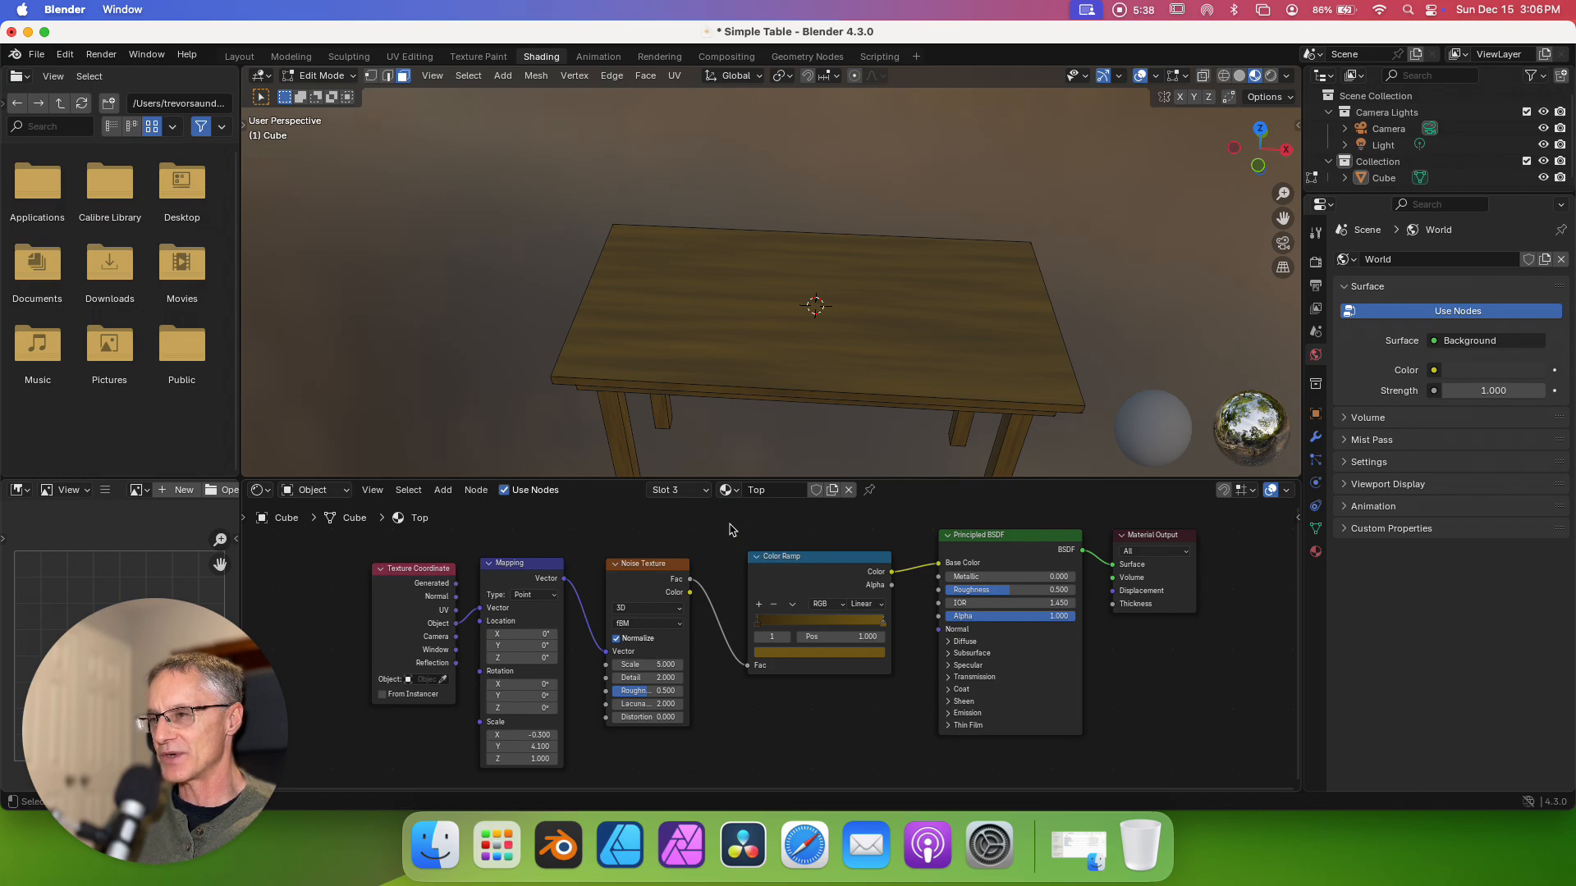
{"action": "scroll", "coordinate": [734, 546], "scroll_direction": "down", "scroll_amount": 5}
{"action": "scroll", "coordinate": [732, 563], "scroll_direction": "up", "scroll_amount": 6}
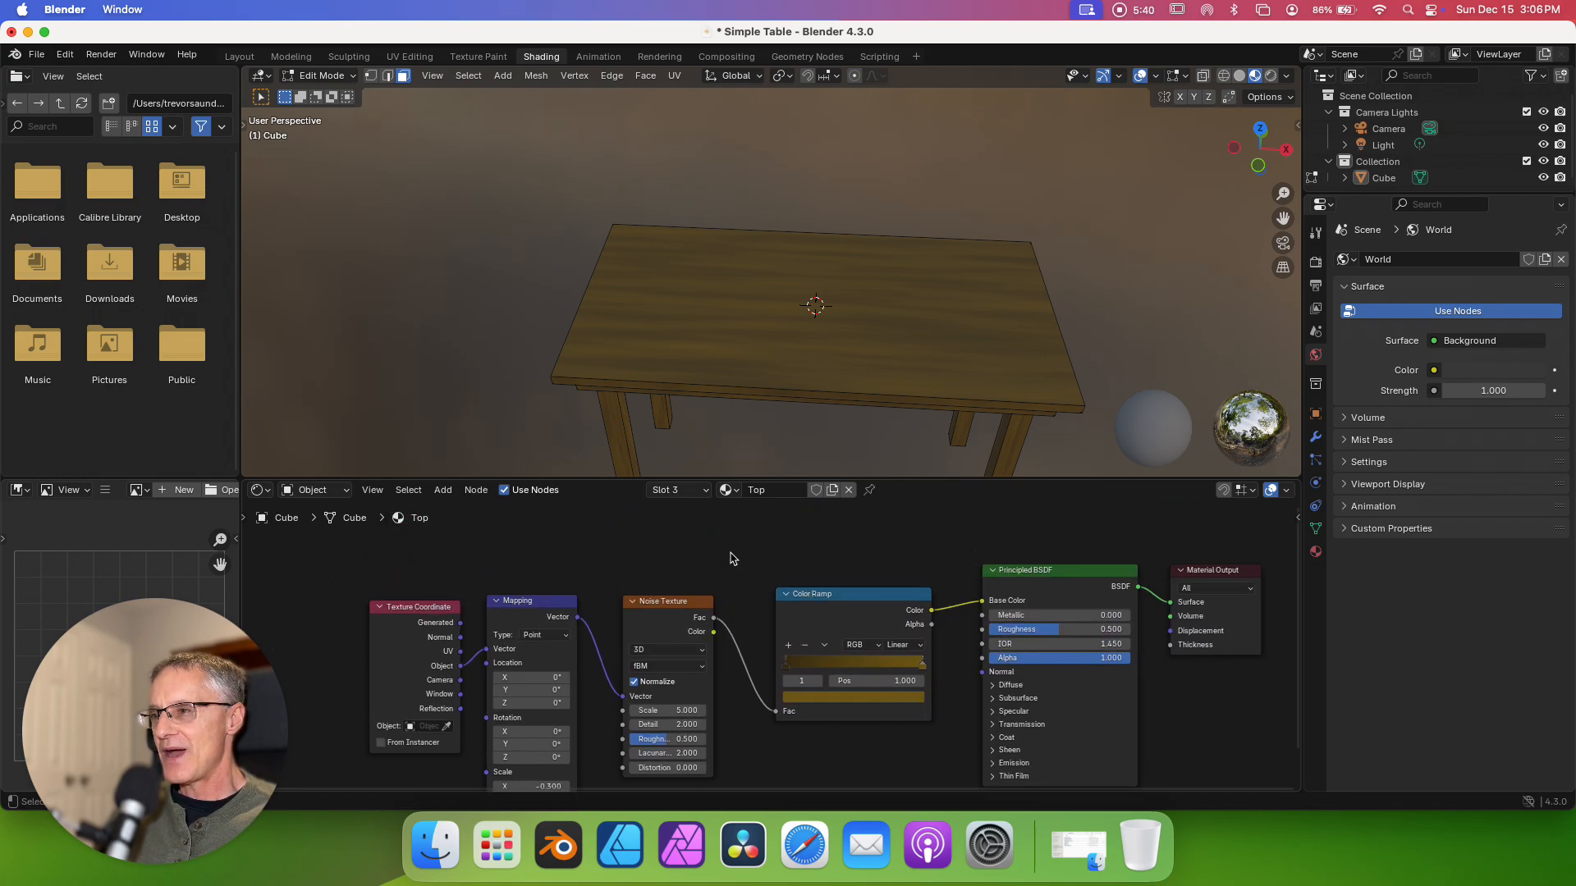
- Assign the Apron material to the front apron face and the tabletop's front edge face, and deselect them
{"action": "scroll", "coordinate": [758, 404], "scroll_direction": "down", "scroll_amount": 3}
{"action": "scroll", "coordinate": [758, 404], "scroll_direction": "down", "scroll_amount": 5}
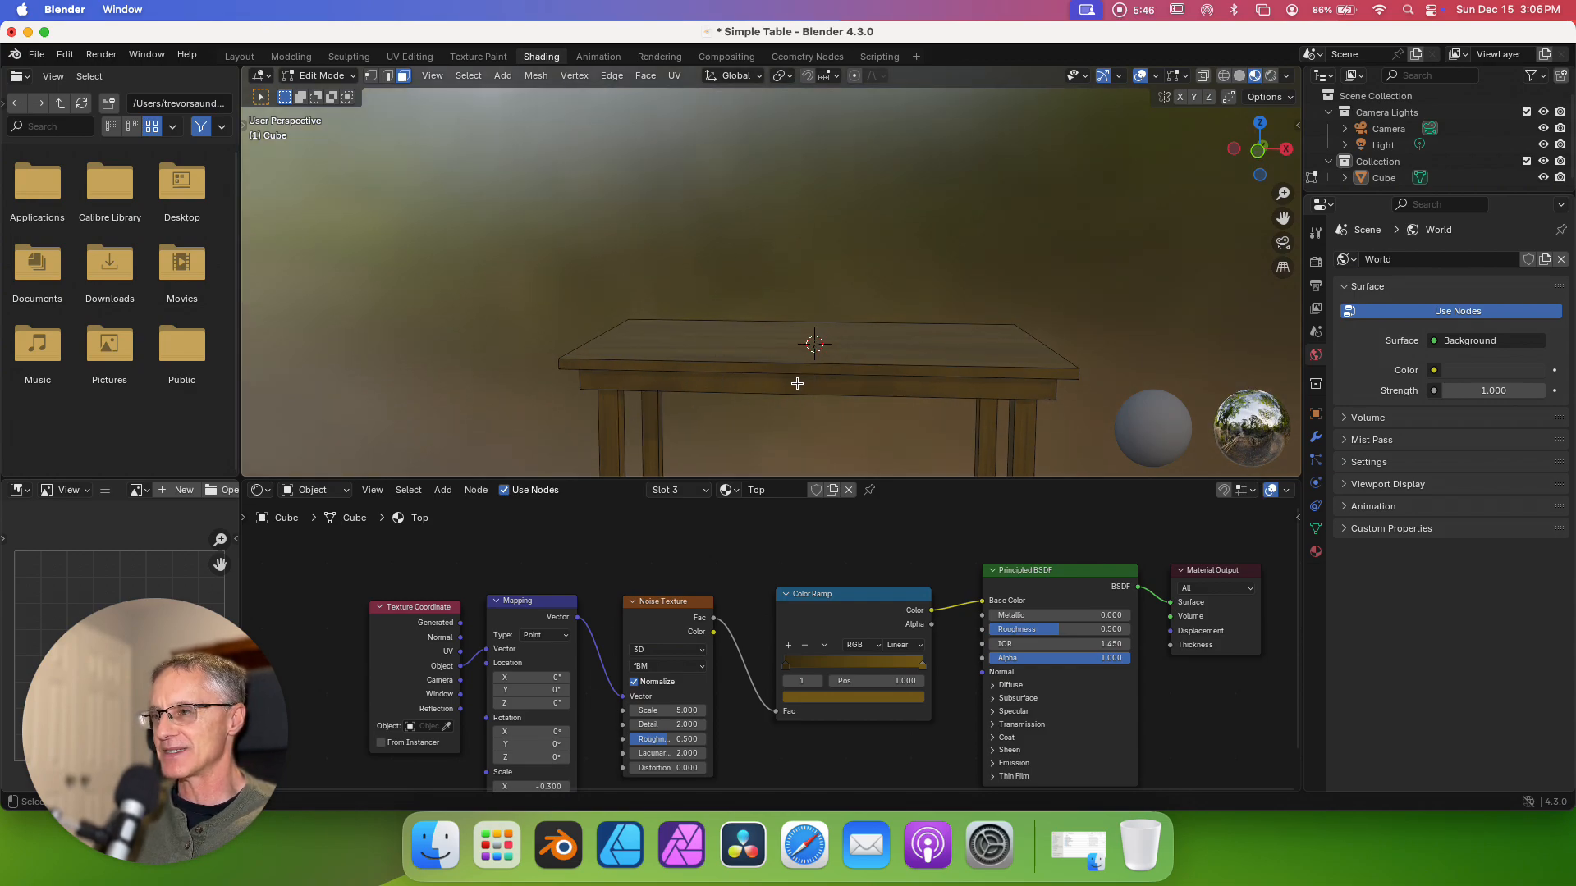
{"action": "left_click", "coordinate": [697, 493]}
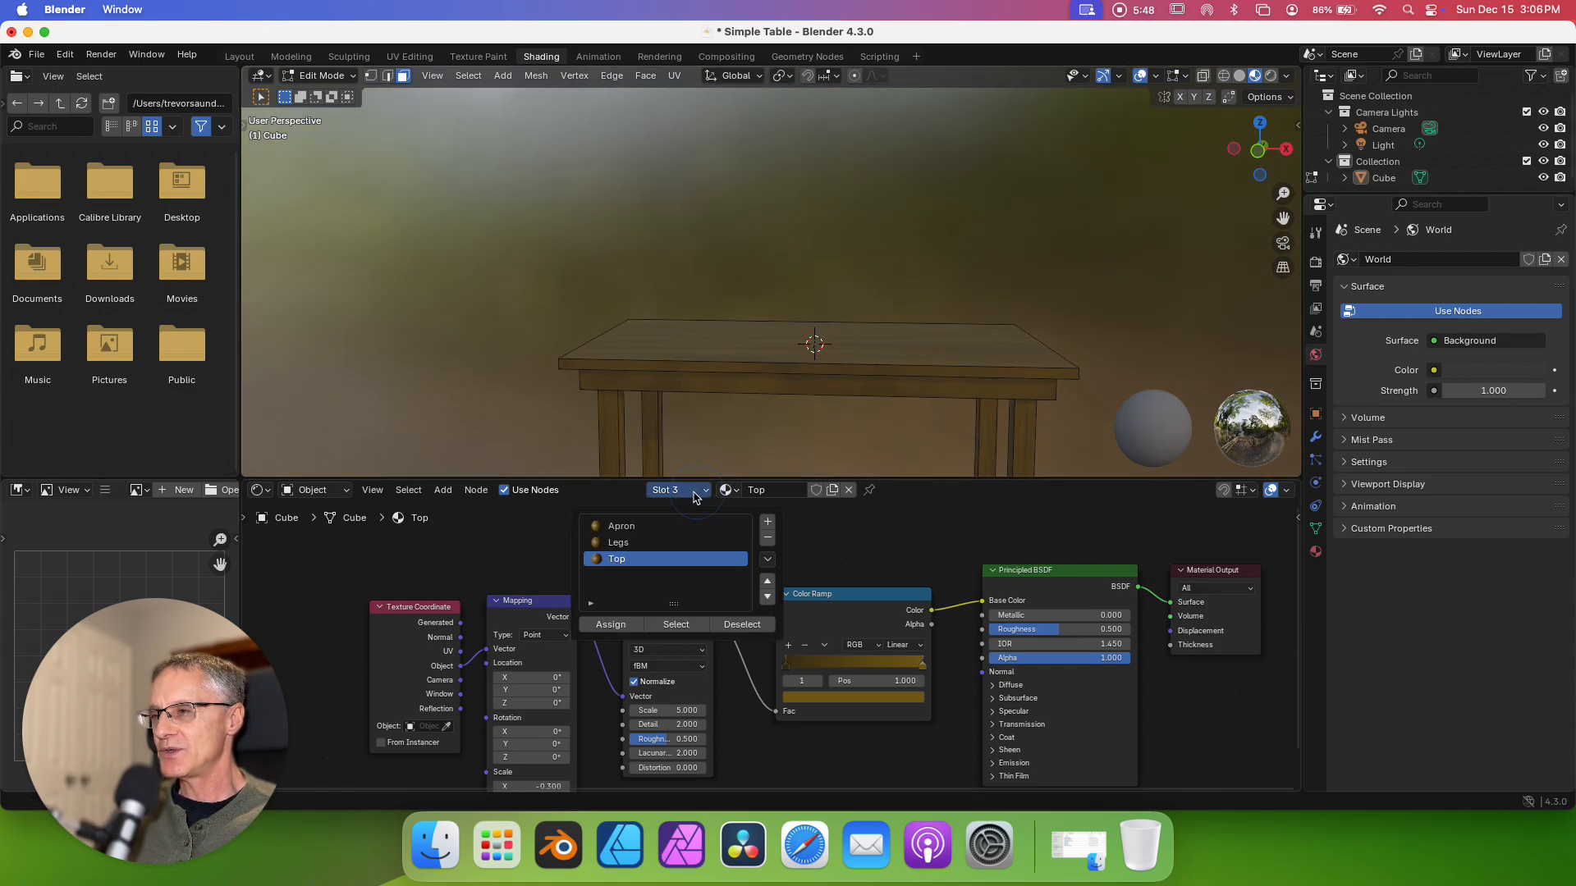
{"action": "left_click", "coordinate": [712, 385]}
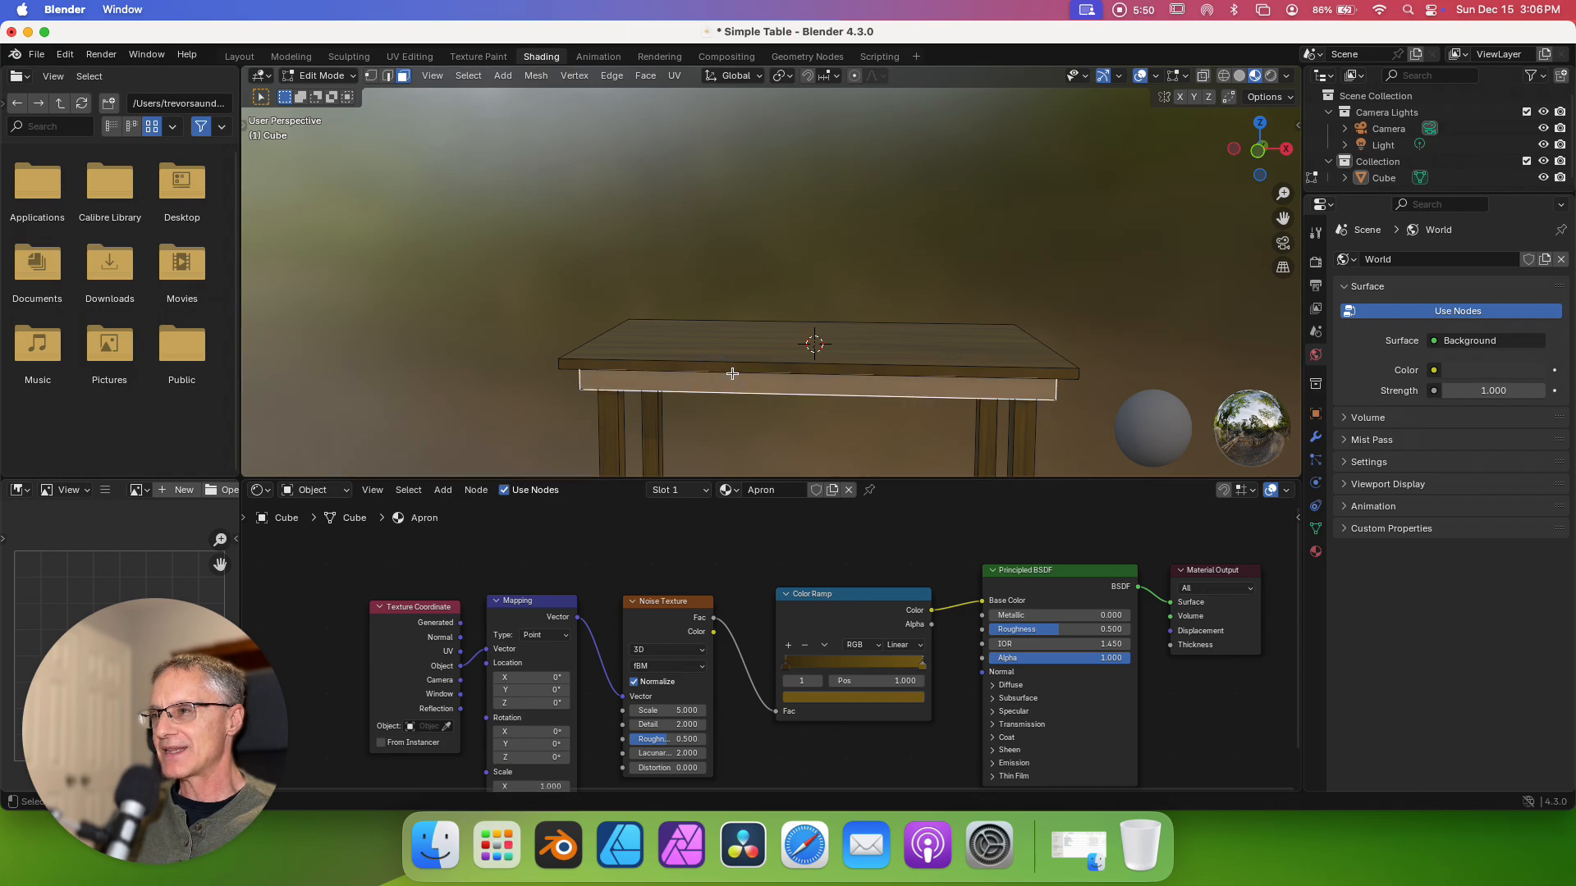
{"action": "left_click", "coordinate": [733, 367], "text": "shift"}
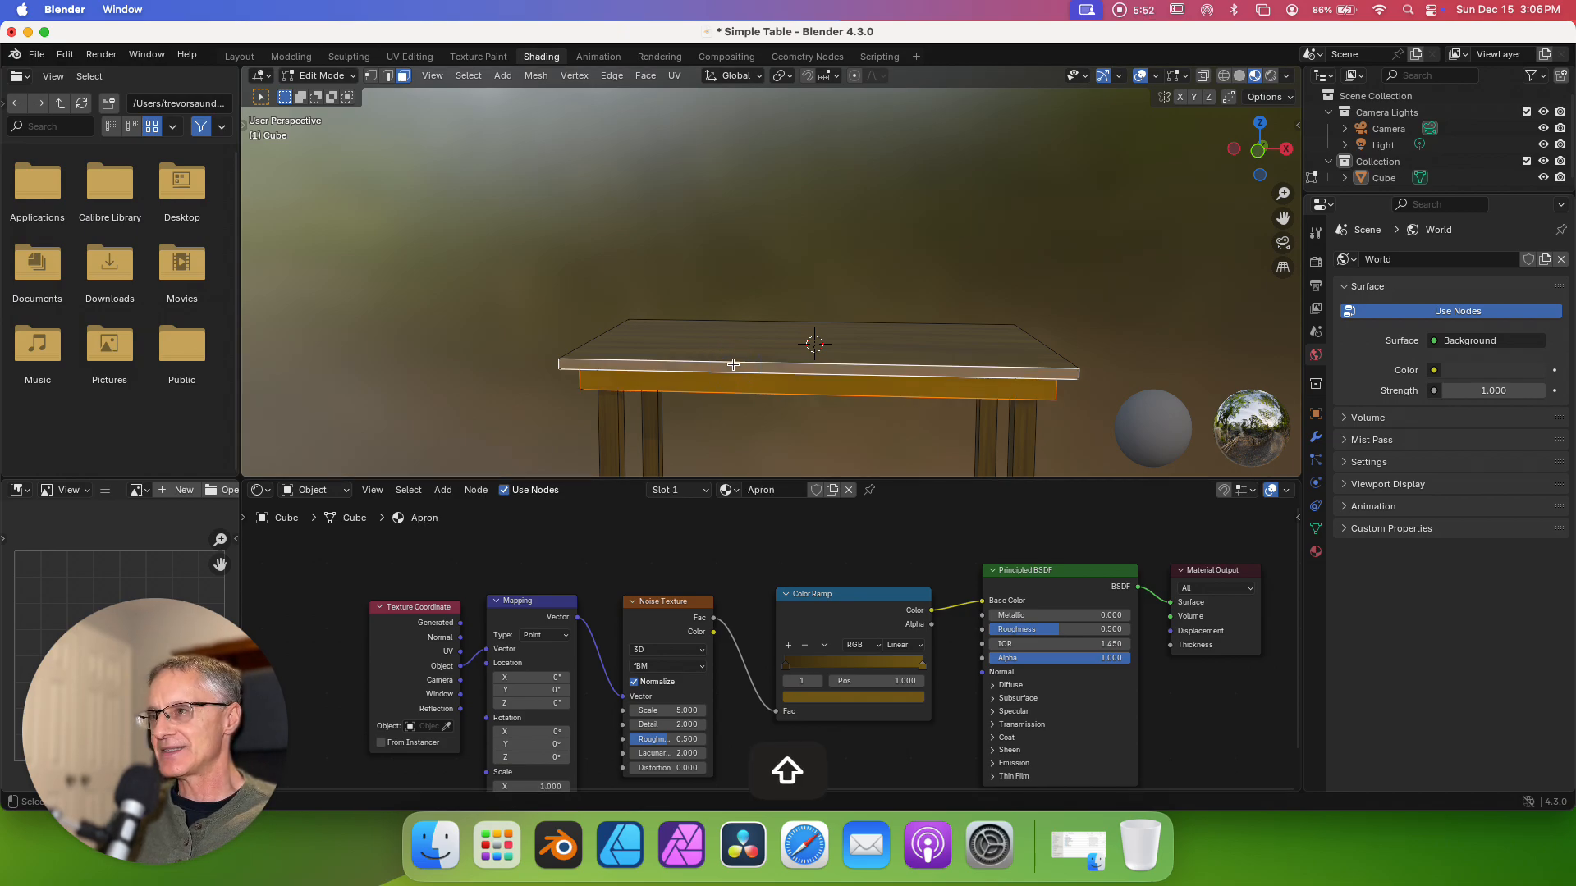
{"action": "left_click", "coordinate": [707, 490]}
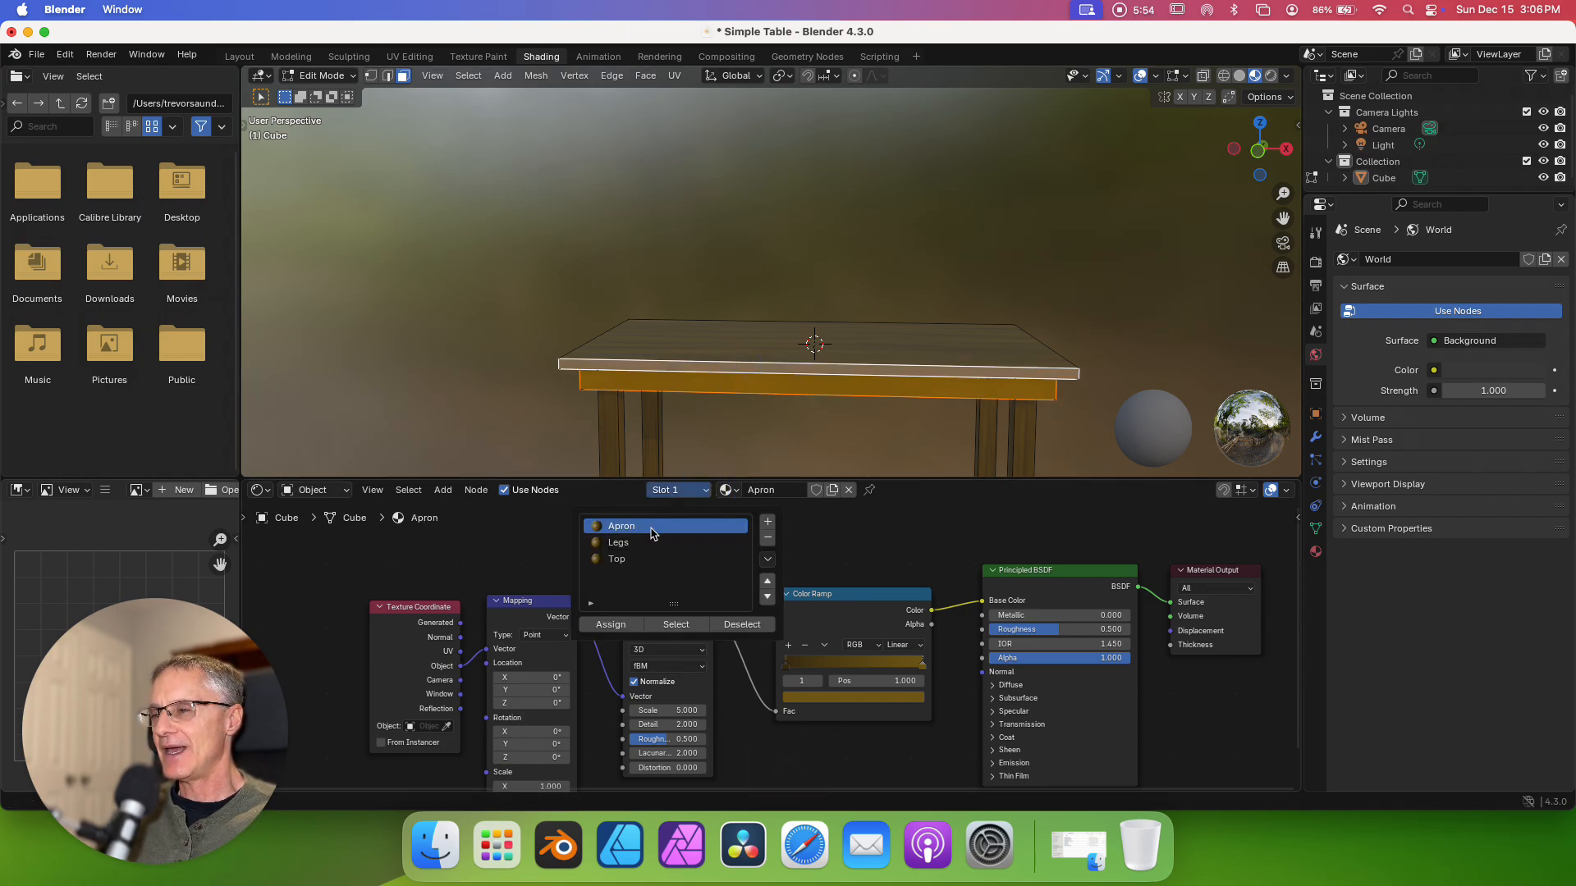
{"action": "left_click", "coordinate": [615, 628]}
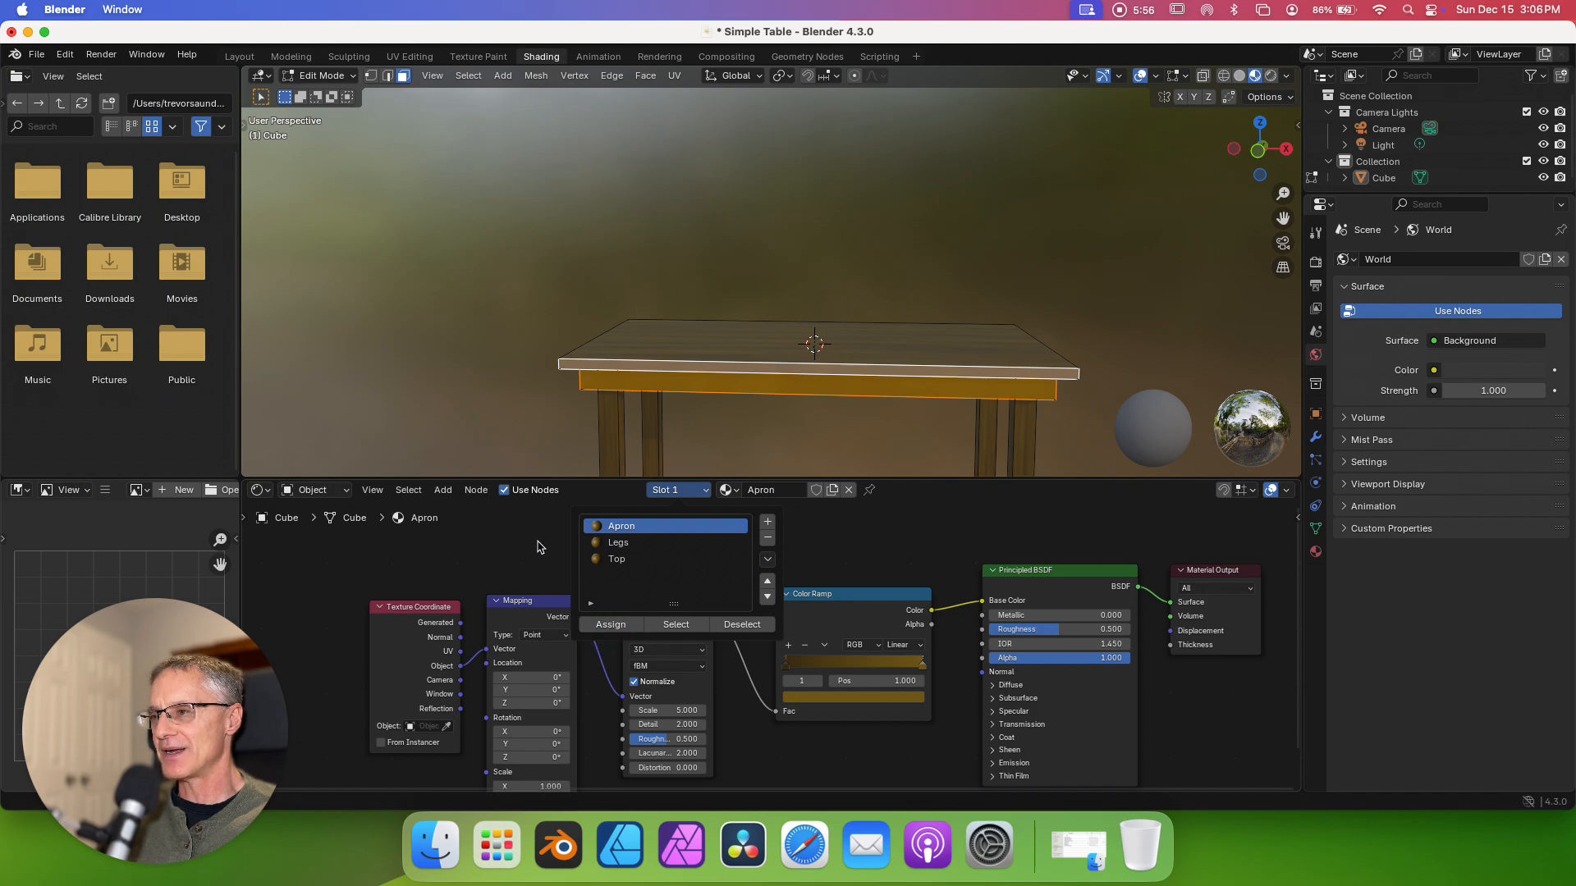
{"action": "left_click", "coordinate": [740, 453]}
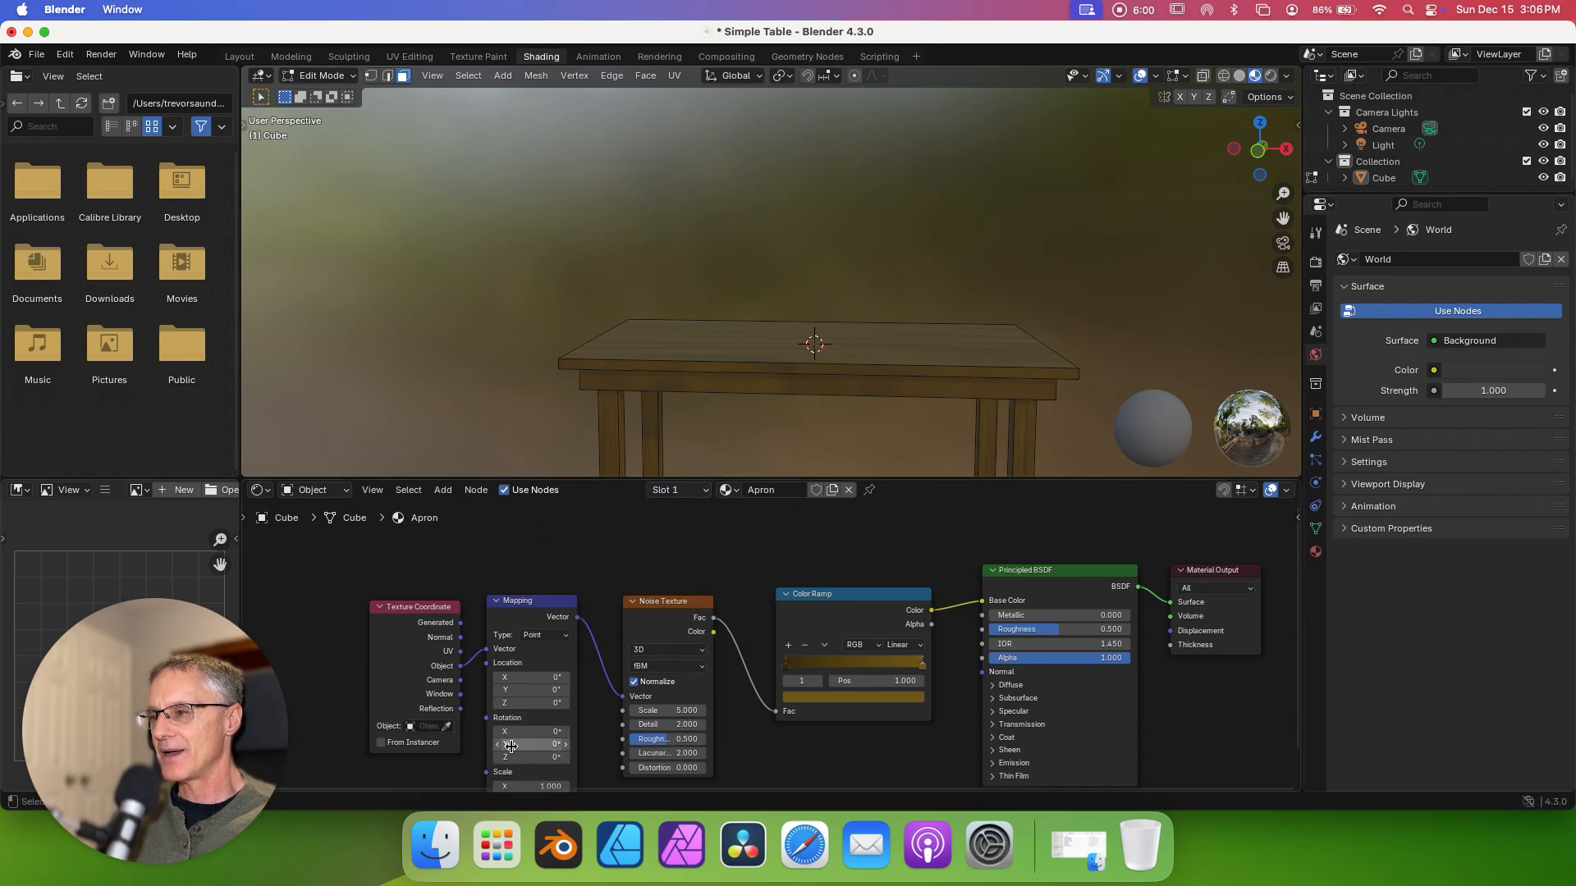
- Set the Apron material's Mapping rotation to X -2.6° and Y 3.9°, and assign the material to the front apron face
{"action": "left_click_drag", "start_coordinate": [538, 745], "coordinate": [472, 733]}
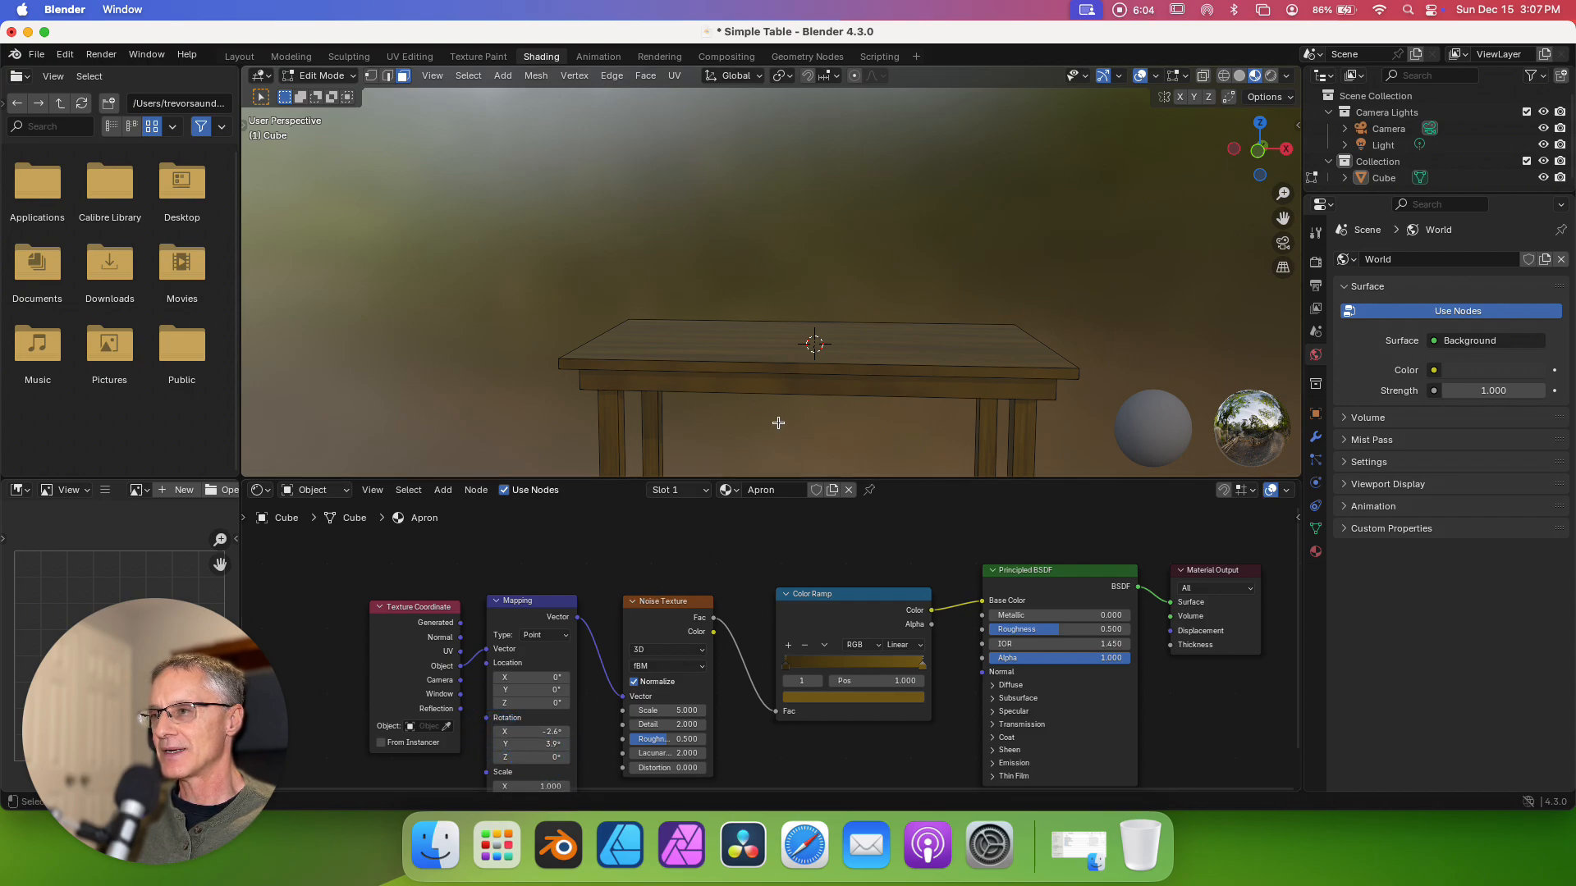
{"action": "left_click", "coordinate": [794, 389]}
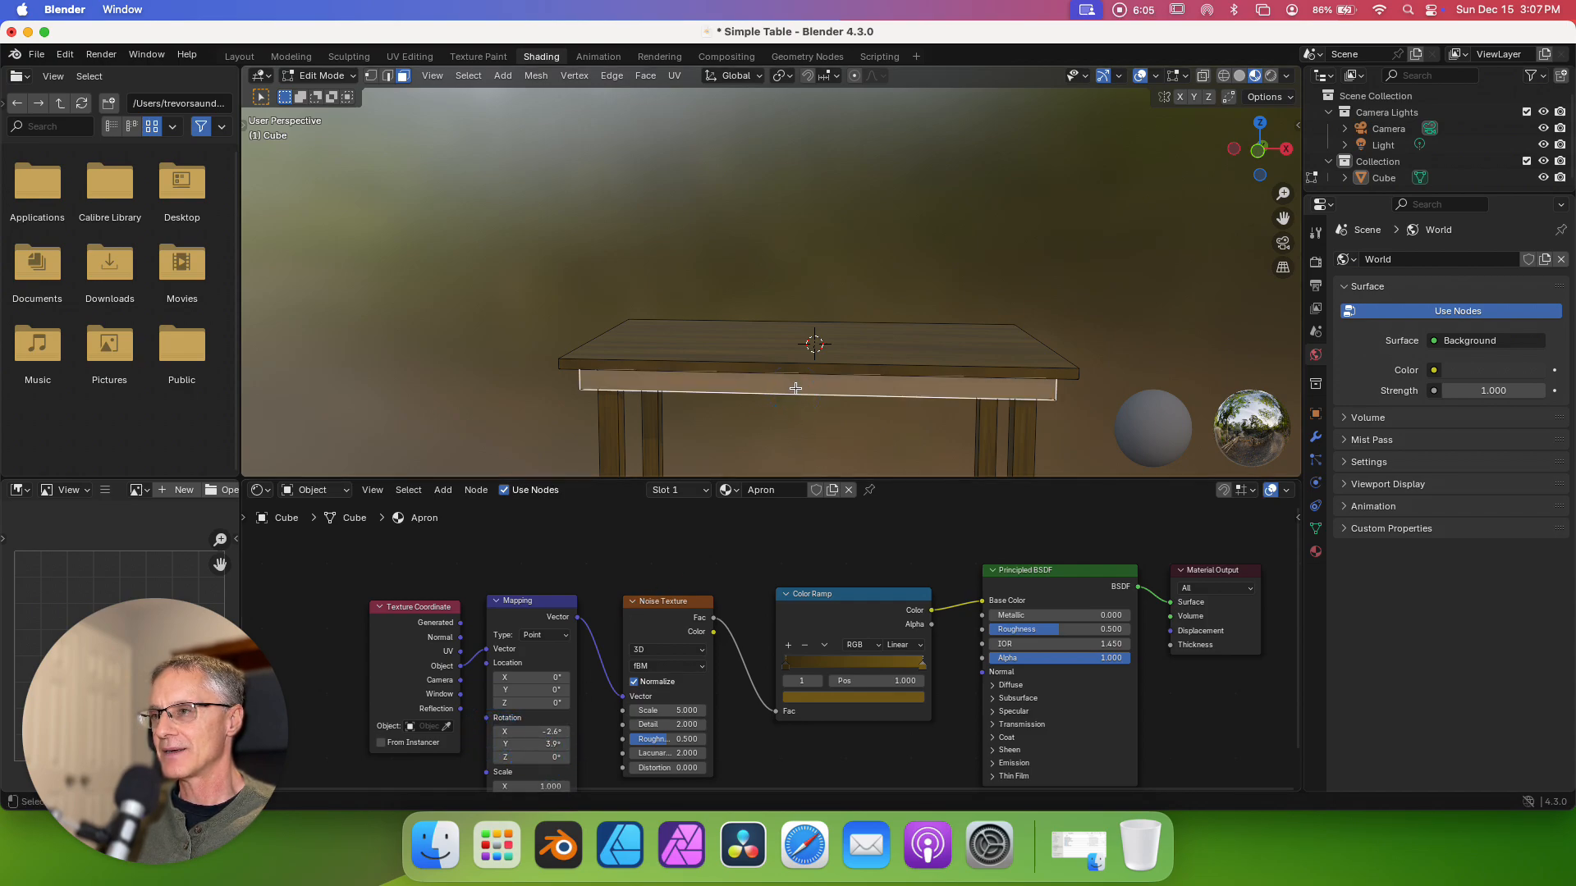
{"action": "left_click", "coordinate": [697, 491]}
{"action": "left_click", "coordinate": [611, 626]}
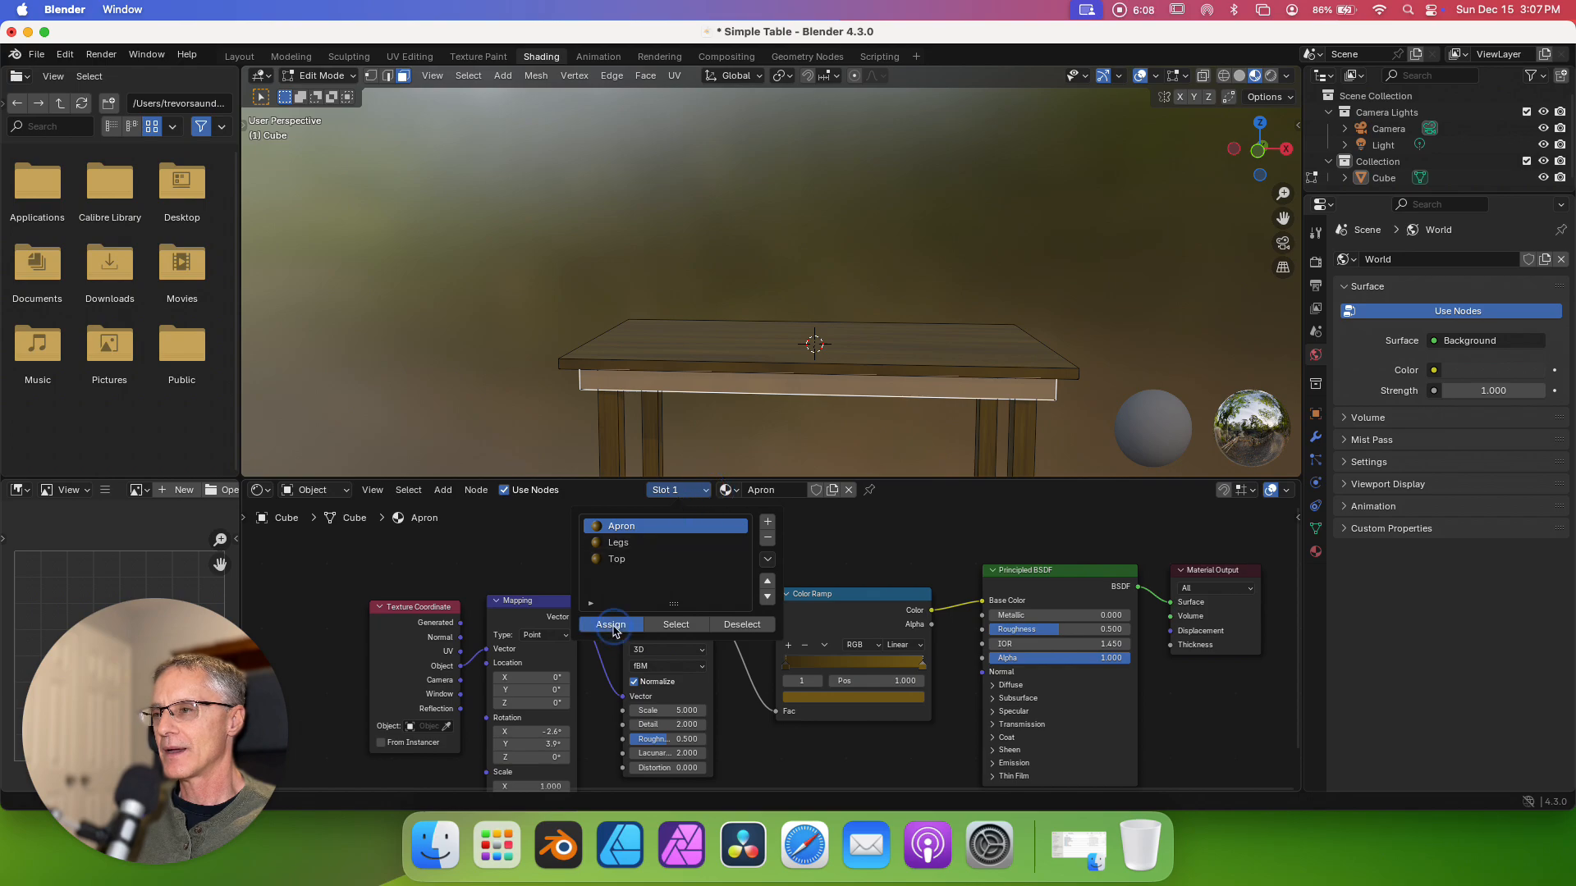
- Set the Apron material's Mapping scale to -0.6 in X, 2.6 in Y and 62.6 in Z, and deselect the front apron face
{"action": "scroll", "coordinate": [556, 725], "scroll_direction": "down", "scroll_amount": 3}
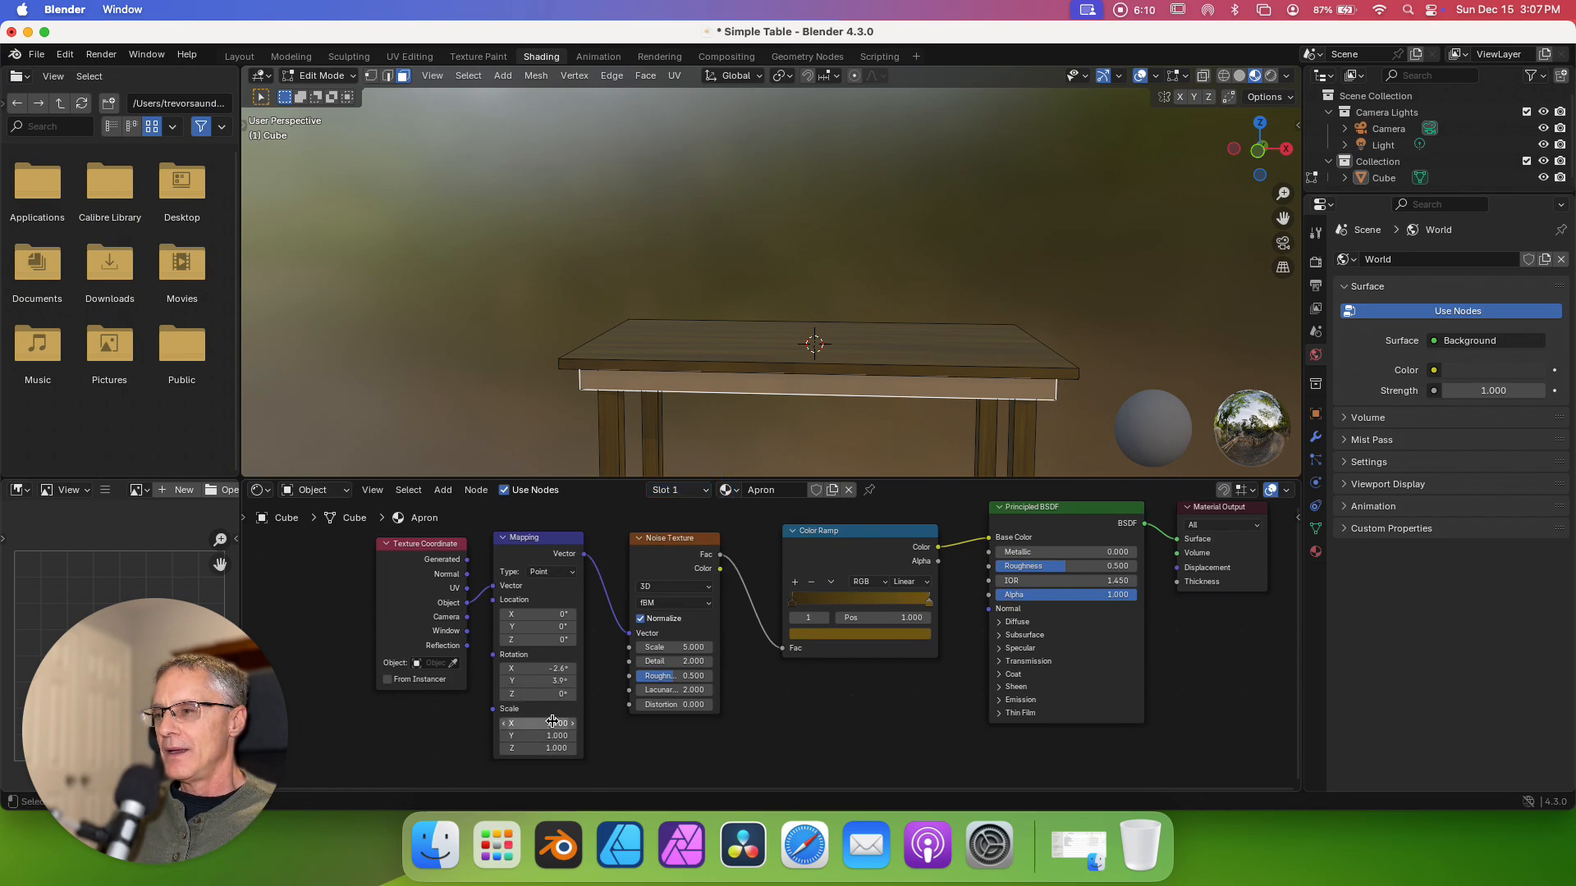
{"action": "left_click_drag", "start_coordinate": [549, 725], "coordinate": [1058, 768]}
{"action": "left_click", "coordinate": [748, 437]}
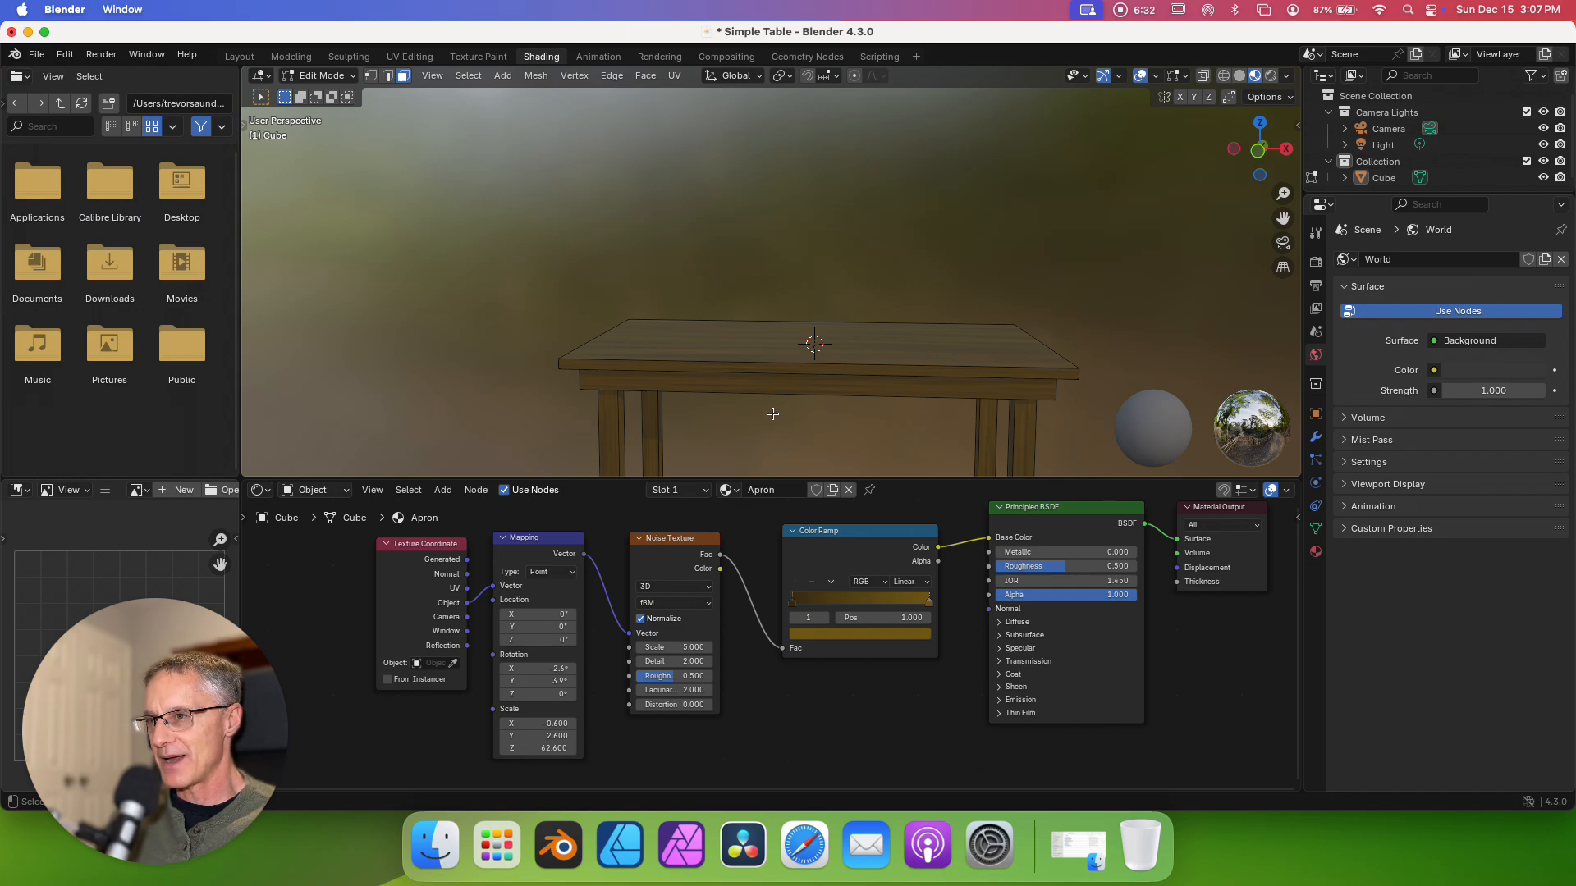
{"action": "scroll", "coordinate": [765, 407], "scroll_direction": "down", "scroll_amount": 5}
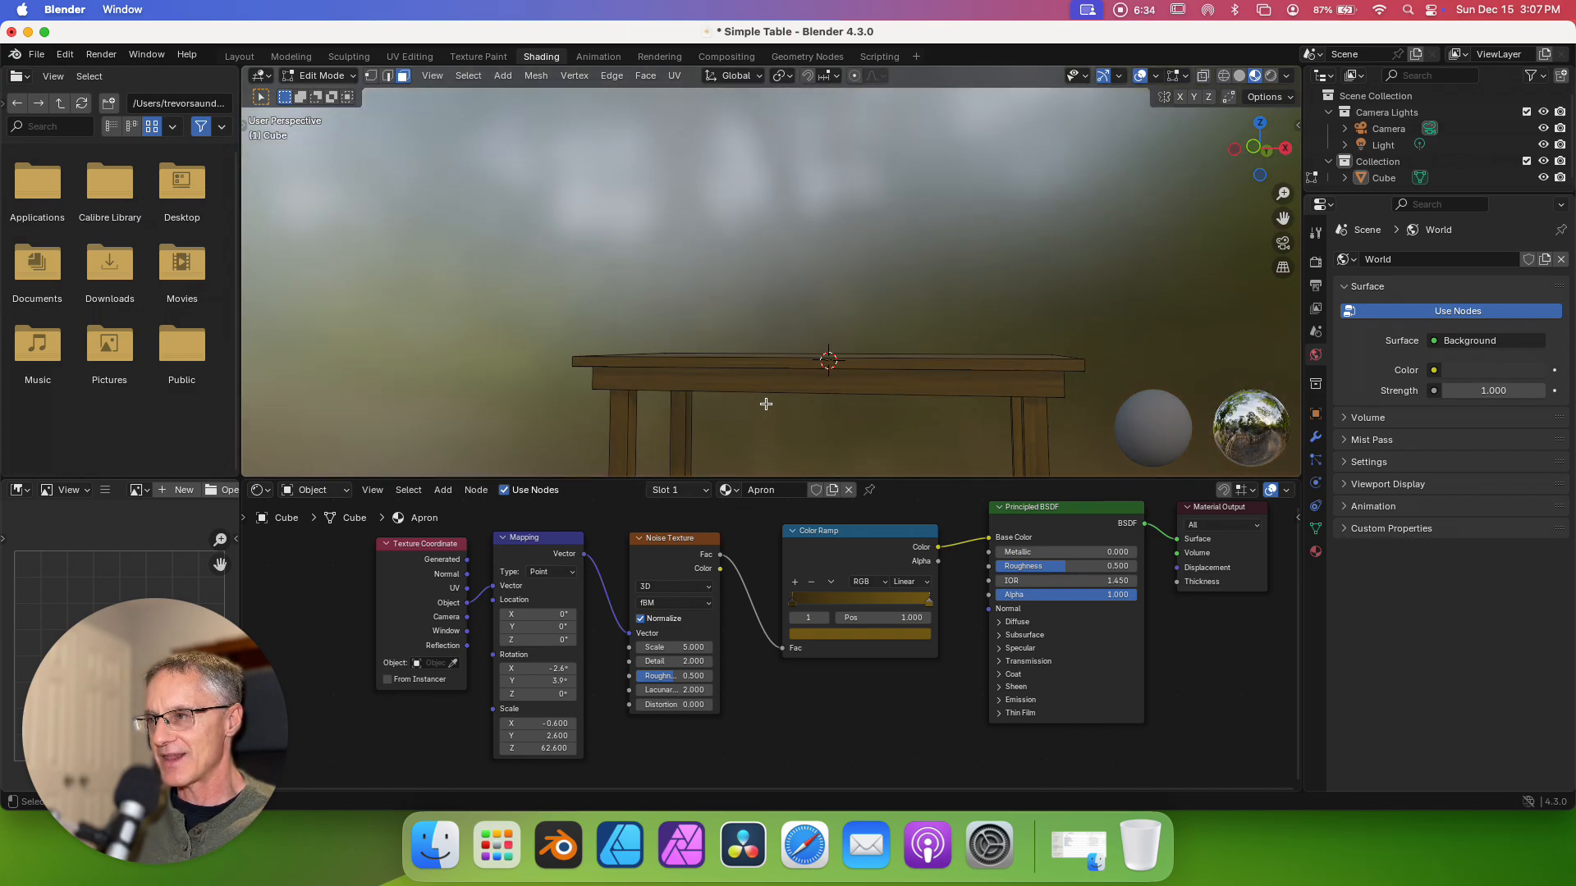
{"action": "scroll", "coordinate": [766, 404], "scroll_direction": "up", "scroll_amount": 5}
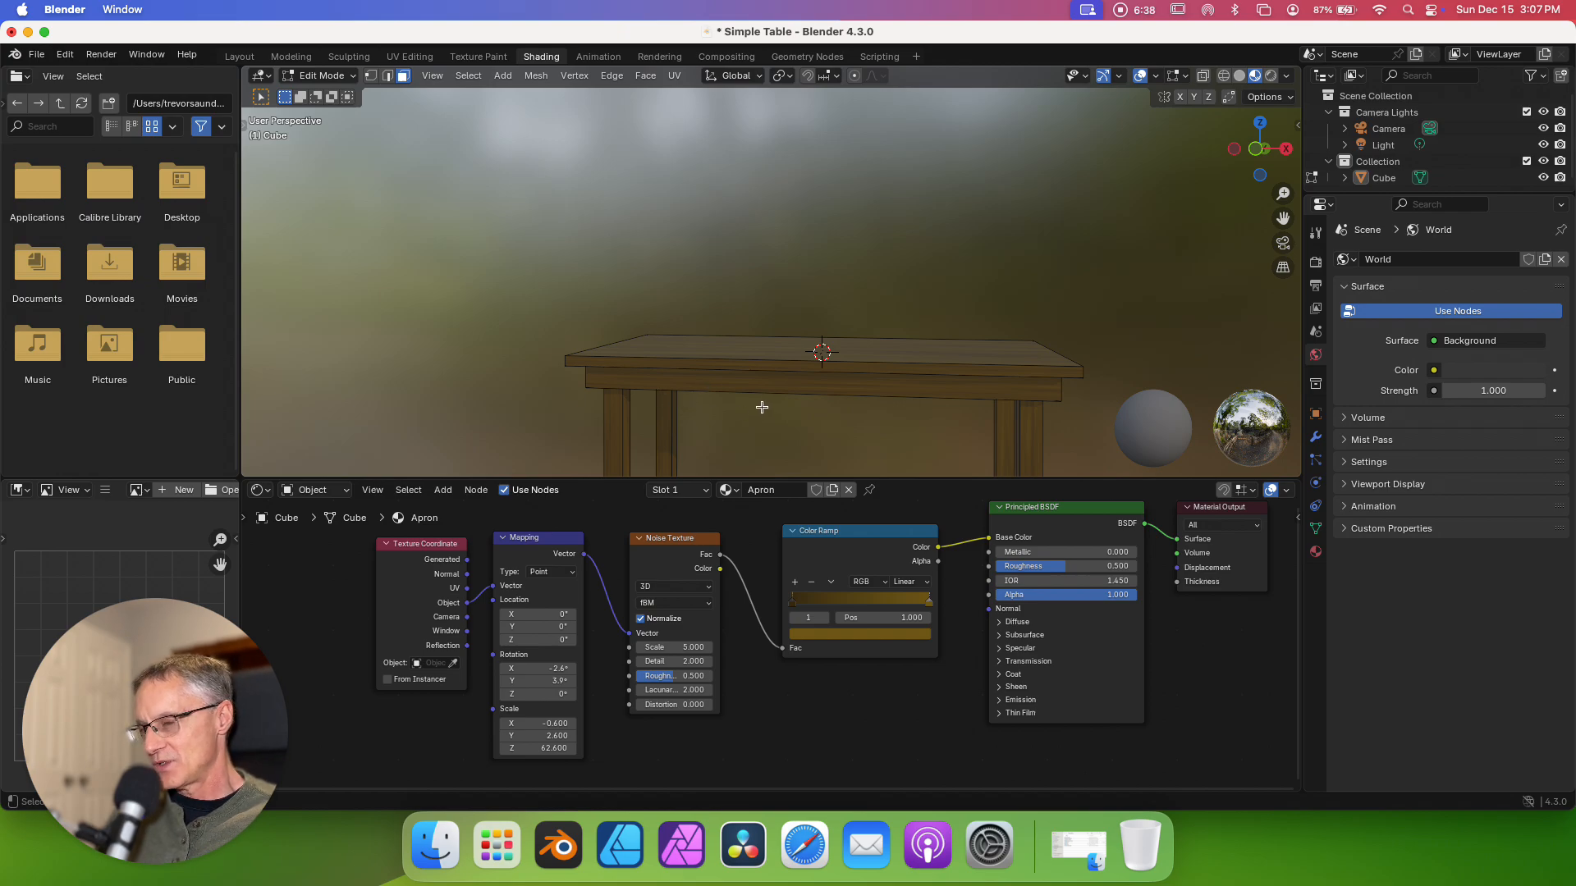
- Examine the wood grain on the tabletop edges, aprons and legs from every side of the table
{"action": "scroll", "coordinate": [743, 418], "scroll_direction": "down", "scroll_amount": 5}
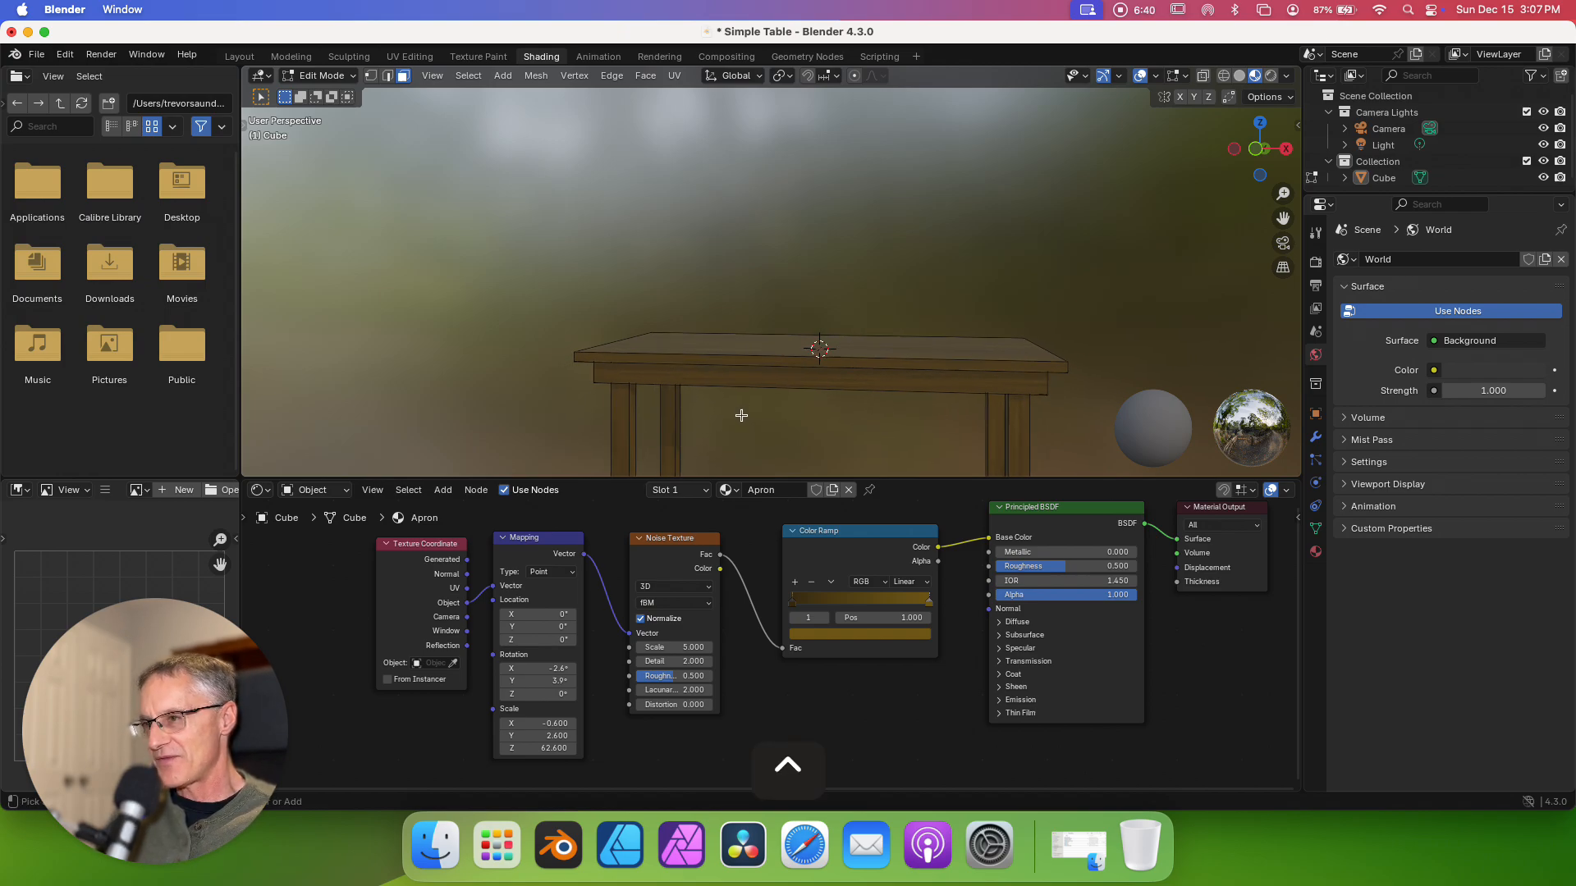
{"action": "scroll", "coordinate": [698, 401], "scroll_direction": "right", "scroll_amount": 2, "text": "shift"}
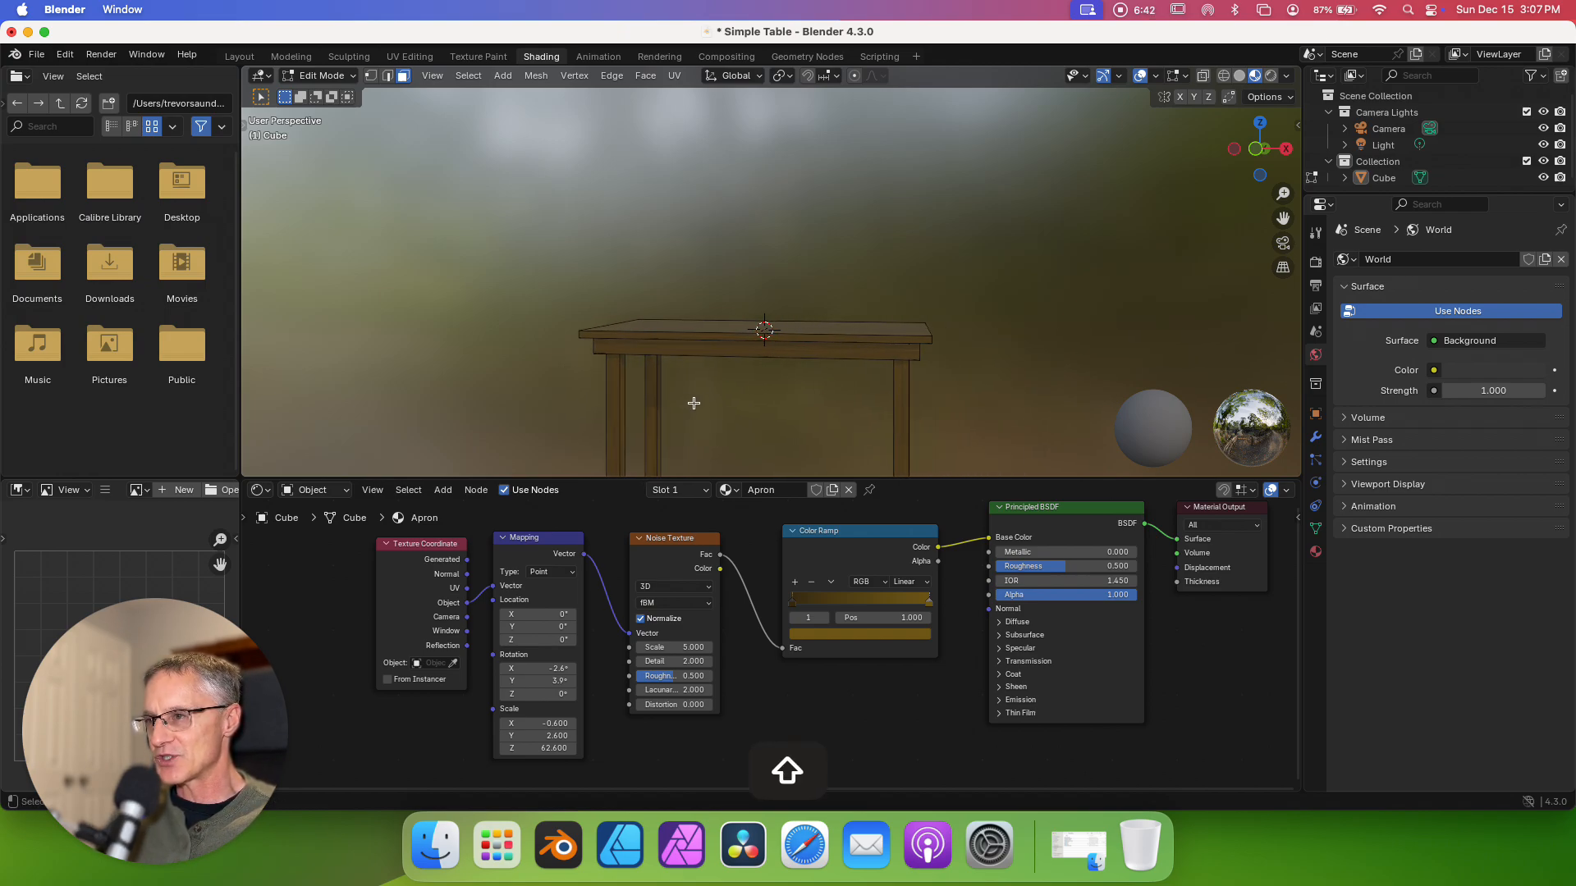
{"action": "scroll", "coordinate": [771, 415], "scroll_direction": "right", "scroll_amount": 10}
{"action": "scroll", "coordinate": [750, 425], "scroll_direction": "right", "scroll_amount": 3}
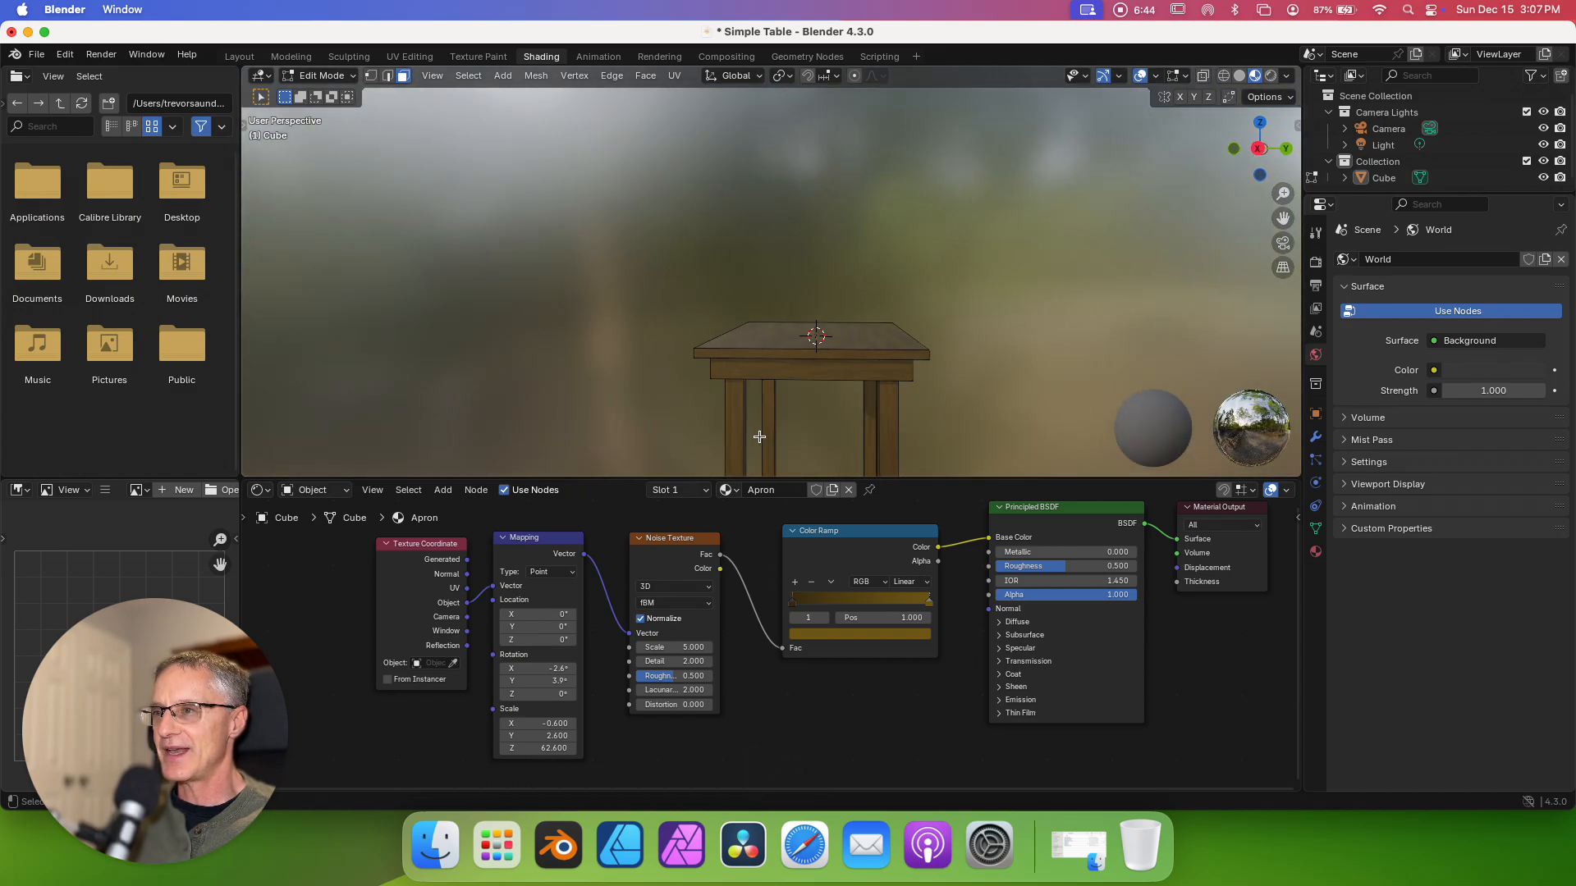
{"action": "scroll", "coordinate": [816, 381], "scroll_direction": "up", "scroll_amount": 5}
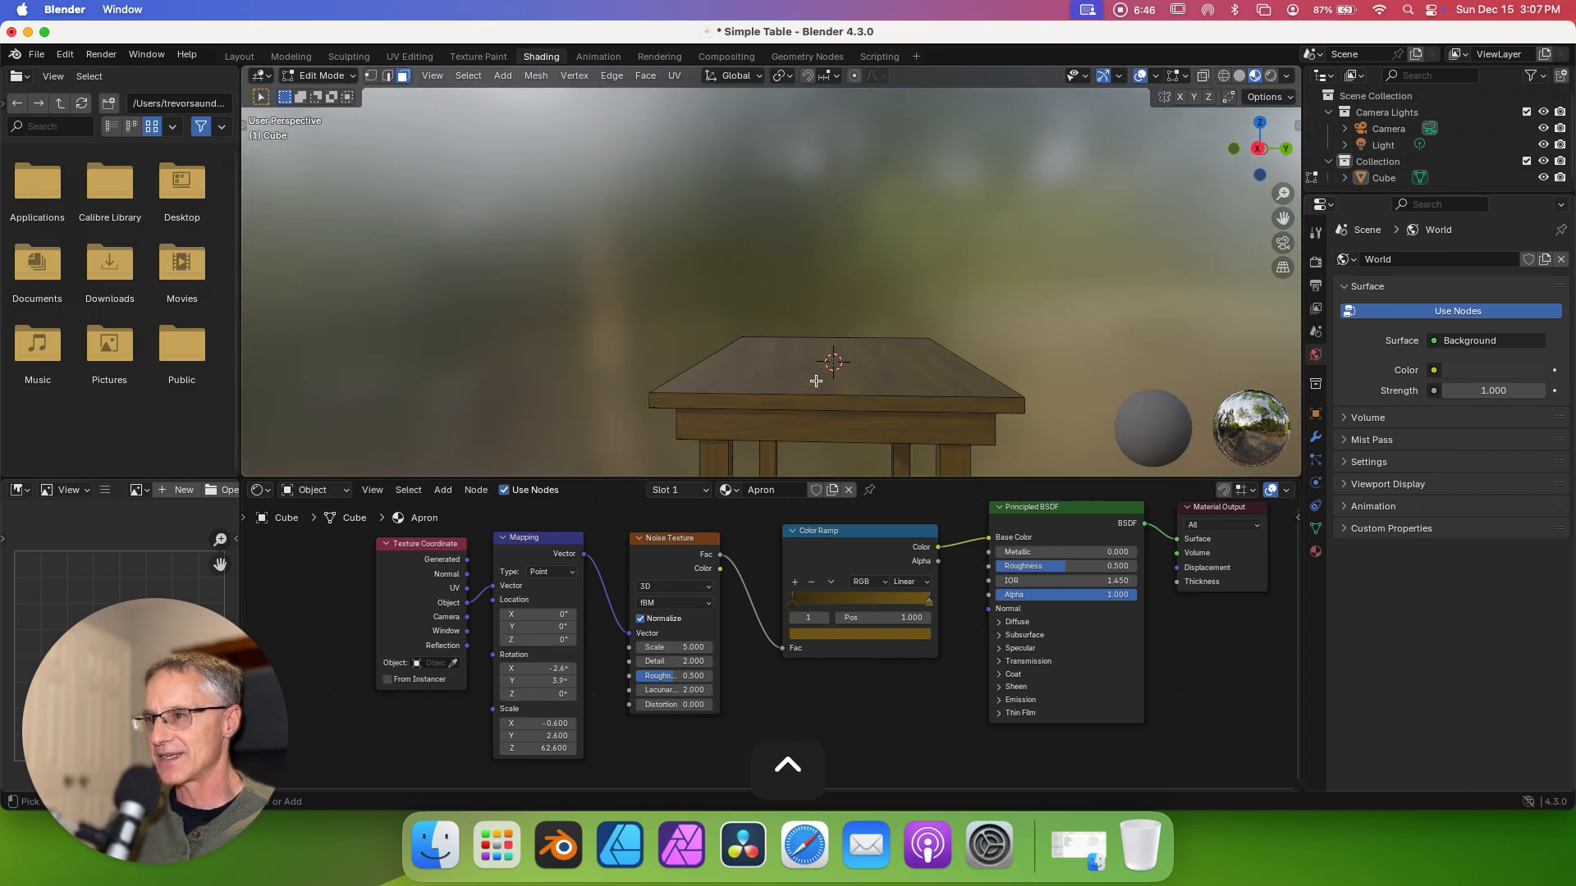
{"action": "scroll", "coordinate": [828, 439], "scroll_direction": "down", "scroll_amount": 5}
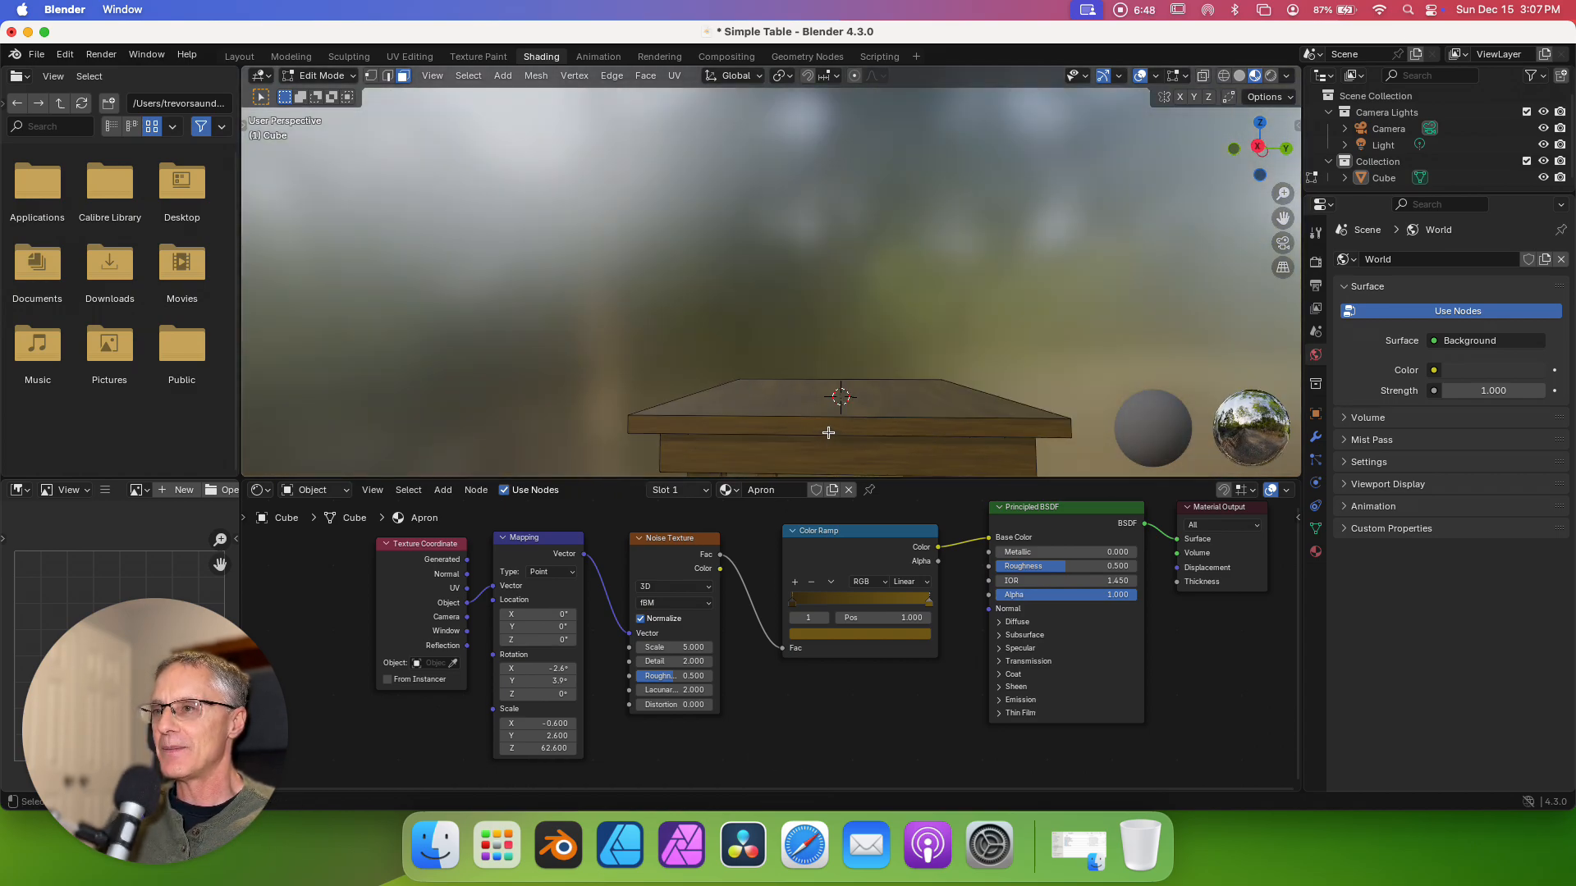
{"action": "scroll", "coordinate": [829, 432], "scroll_direction": "up", "scroll_amount": 5}
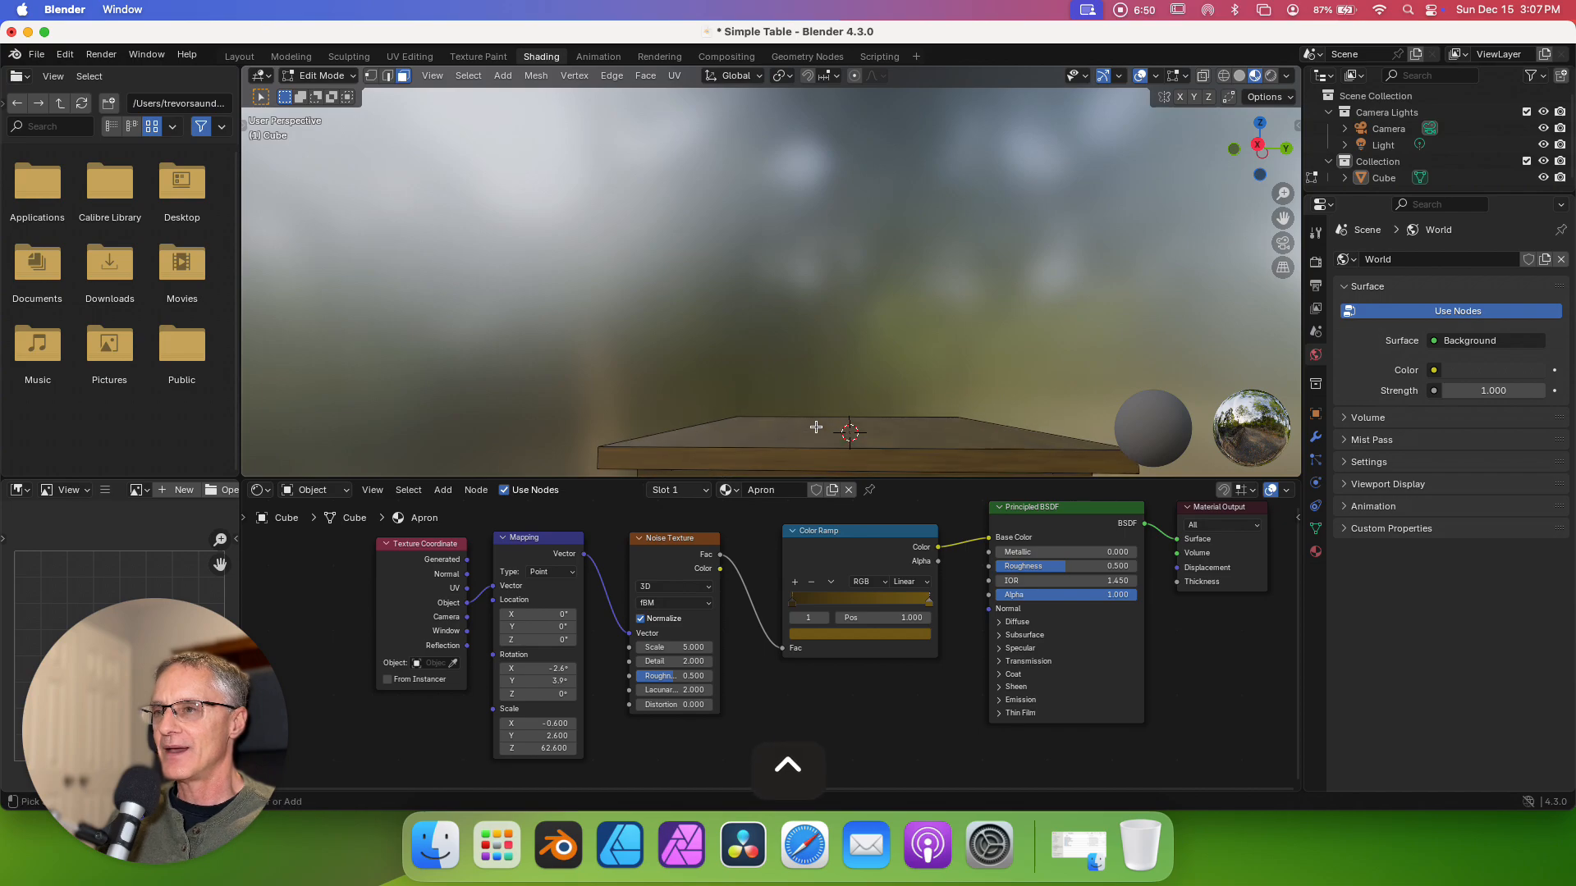
{"action": "scroll", "coordinate": [813, 424], "scroll_direction": "right", "scroll_amount": 10}
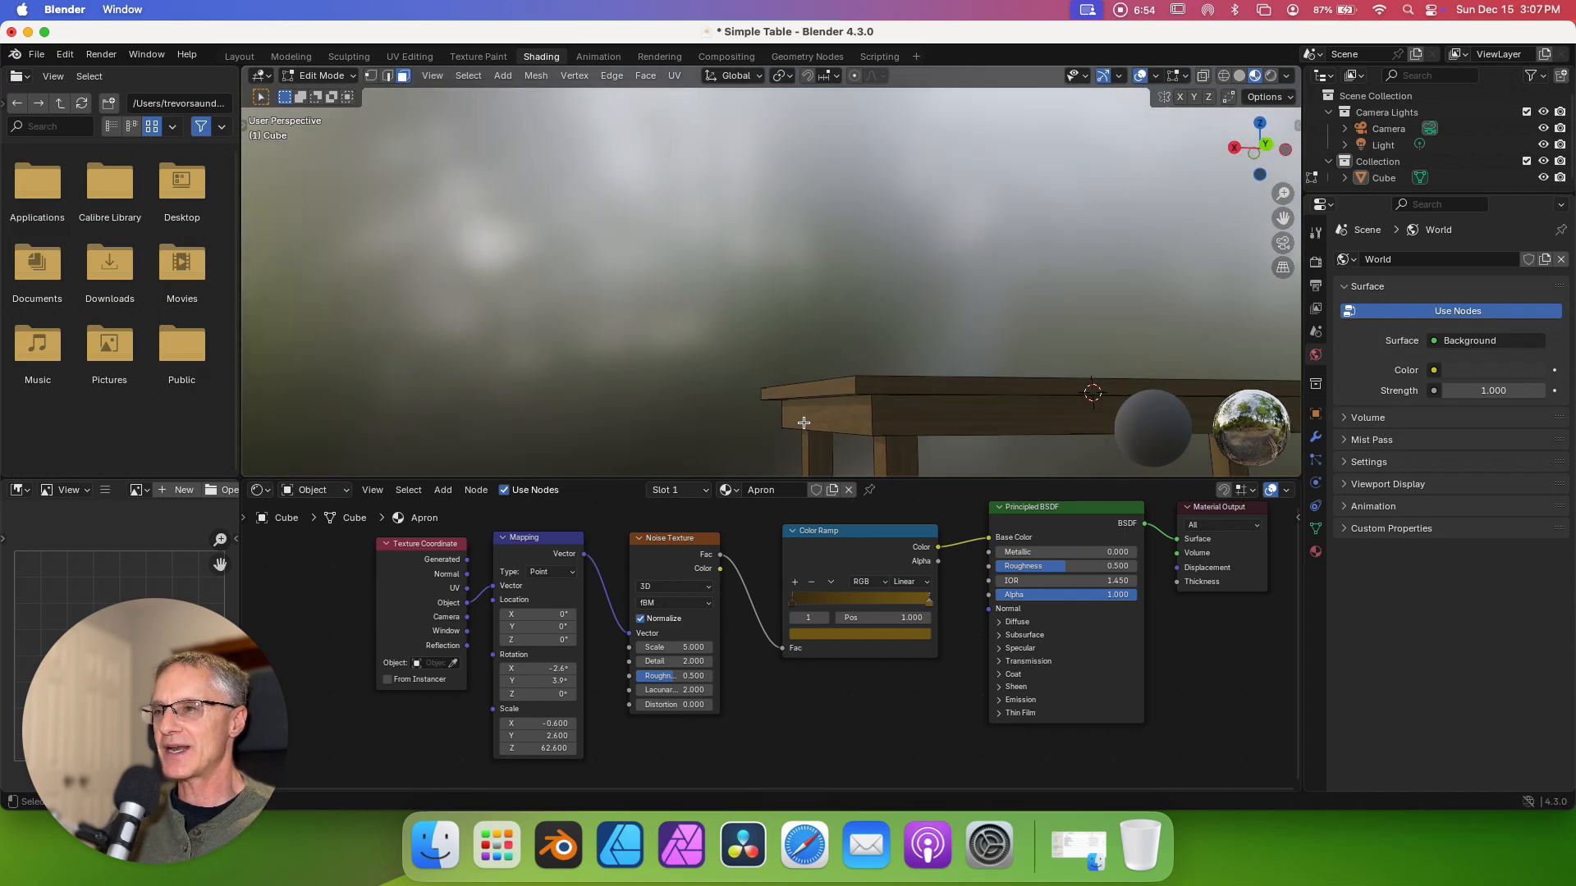
{"action": "scroll", "coordinate": [800, 421], "scroll_direction": "up", "scroll_amount": 10}
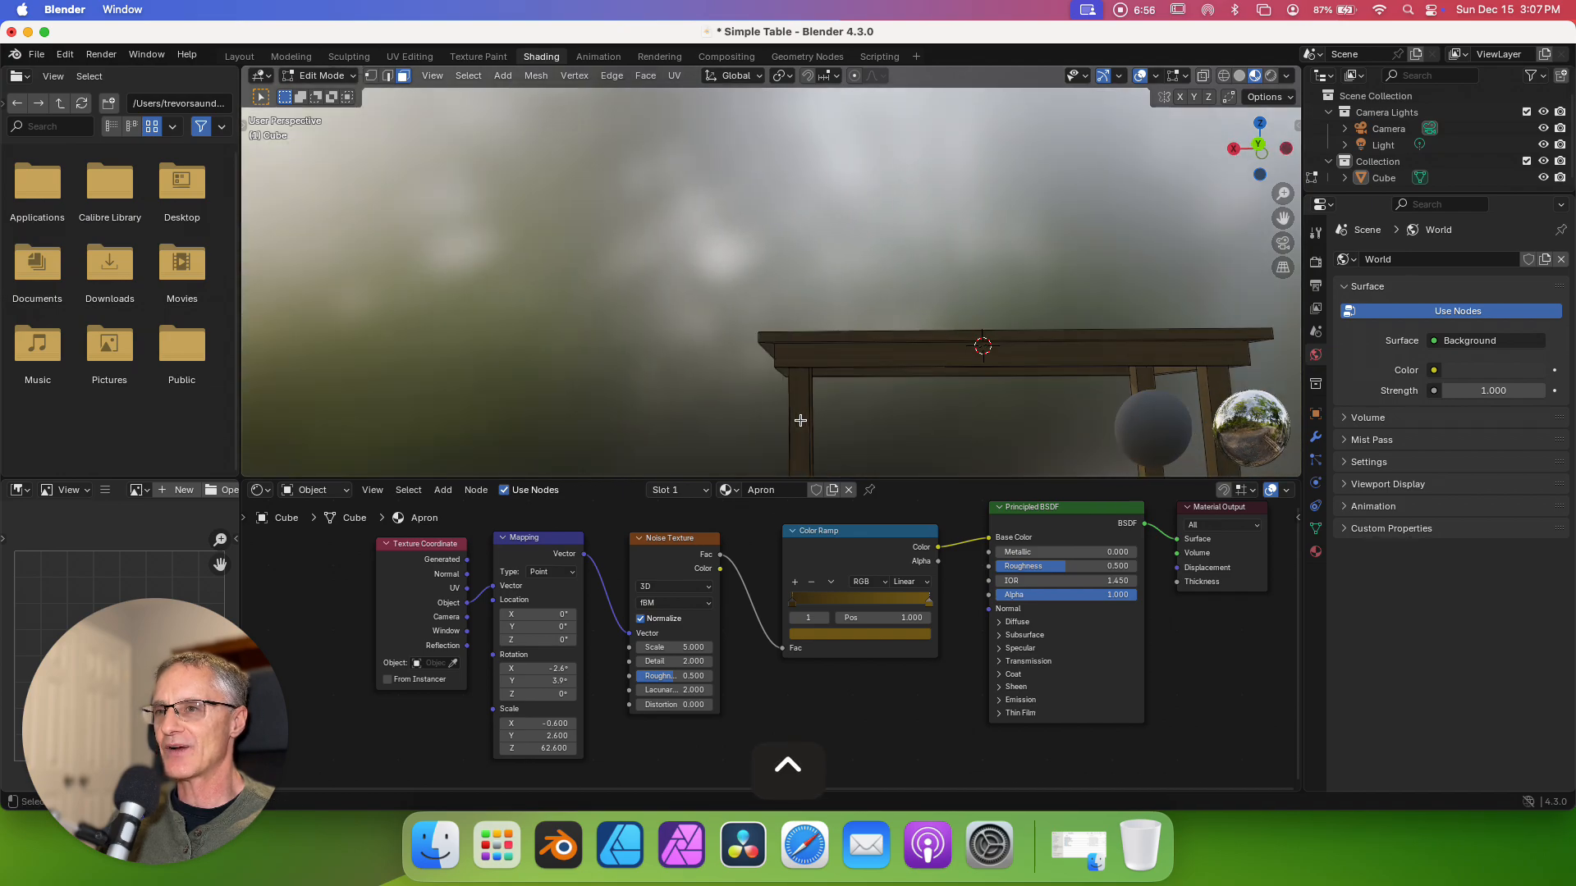
{"action": "scroll", "coordinate": [790, 420], "scroll_direction": "right", "scroll_amount": 10}
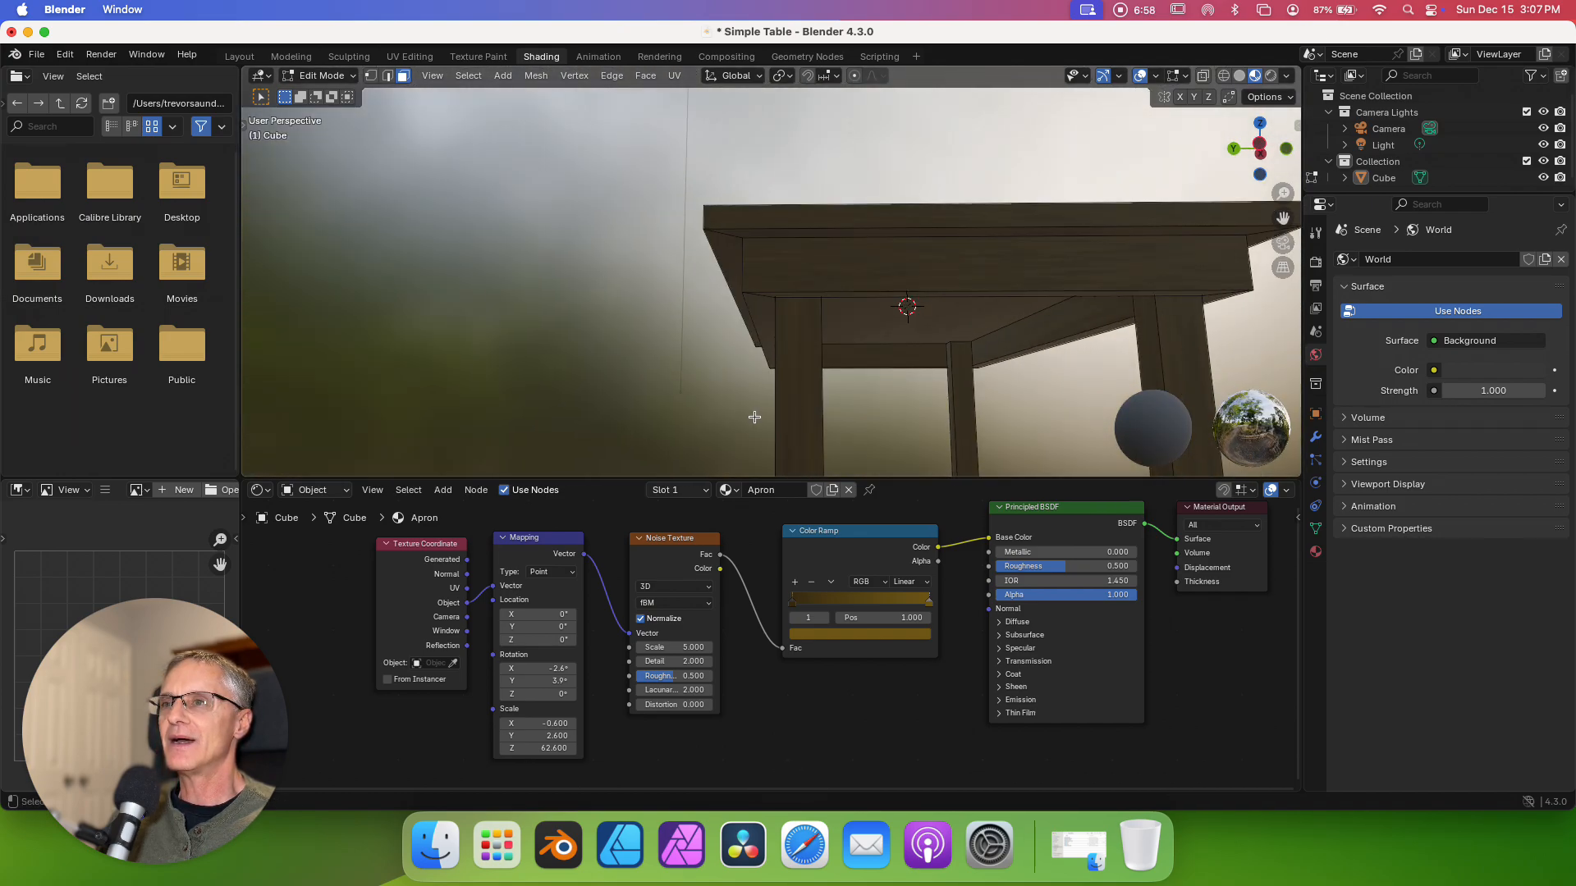
{"action": "scroll", "coordinate": [755, 416], "scroll_direction": "right", "scroll_amount": 10}
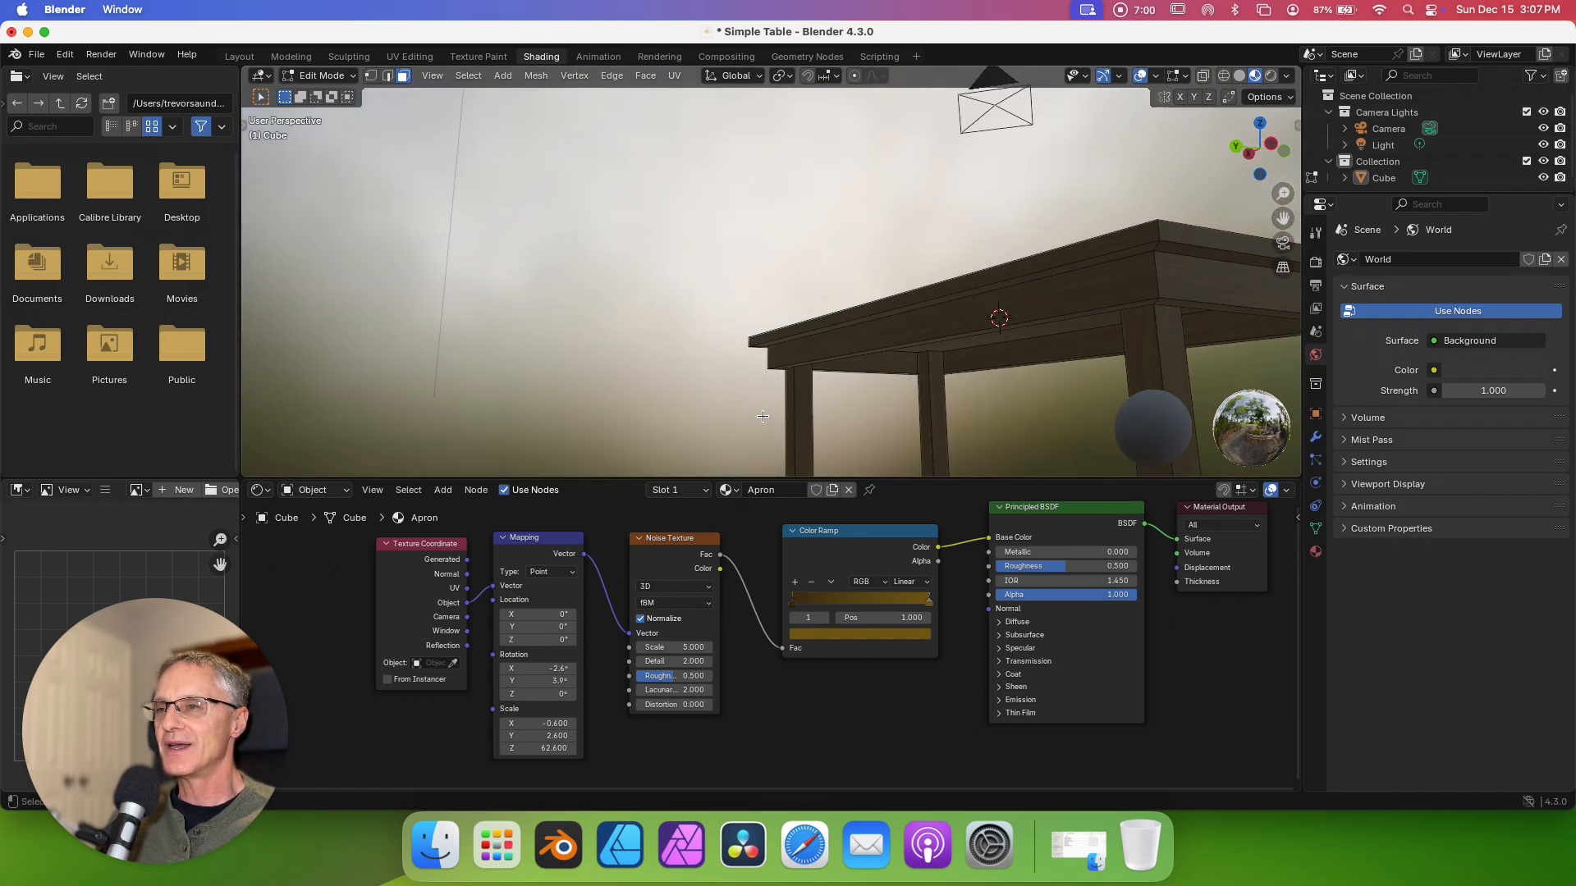
{"action": "scroll", "coordinate": [763, 416], "scroll_direction": "right", "scroll_amount": 10}
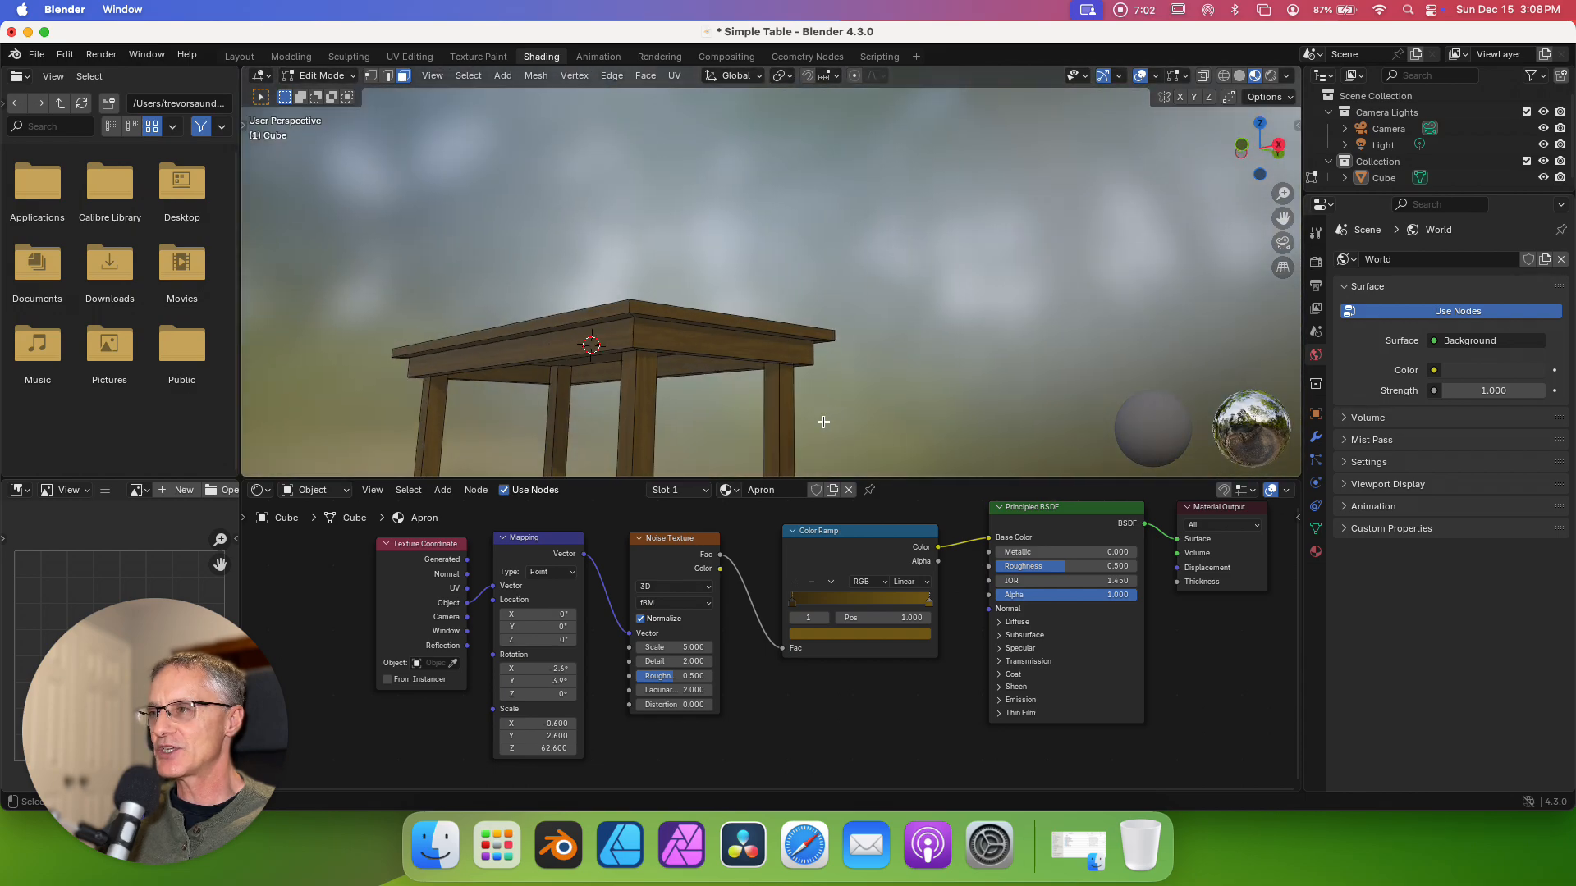
{"action": "scroll", "coordinate": [823, 421], "scroll_direction": "right", "scroll_amount": 3}
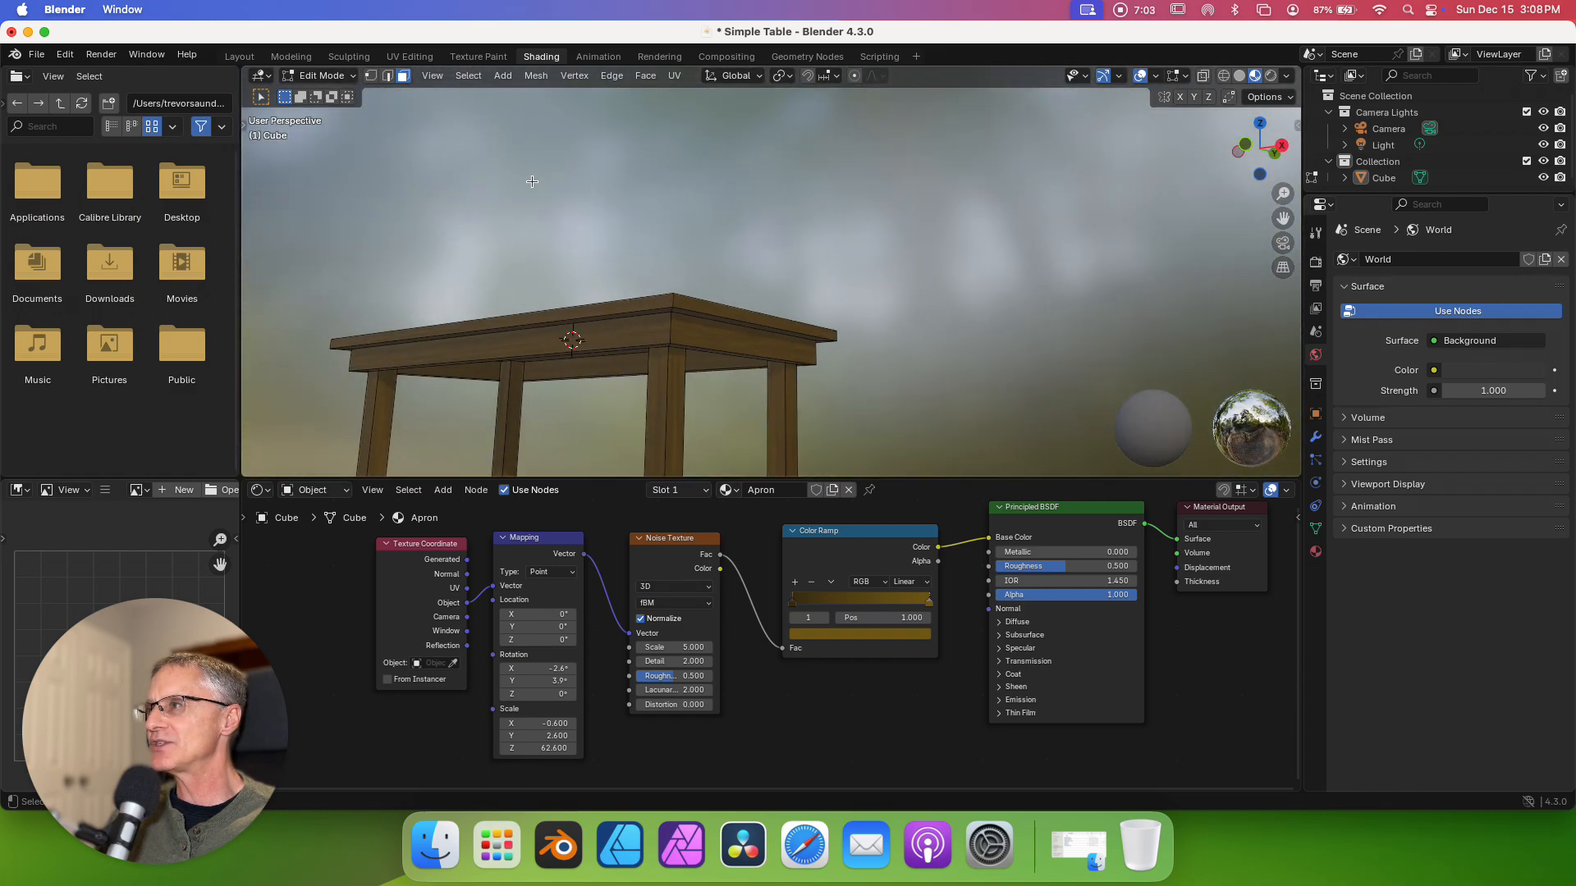
- Switch to the Modeling workspace and show the table in Material Preview shading at close range
{"action": "left_click", "coordinate": [291, 56]}
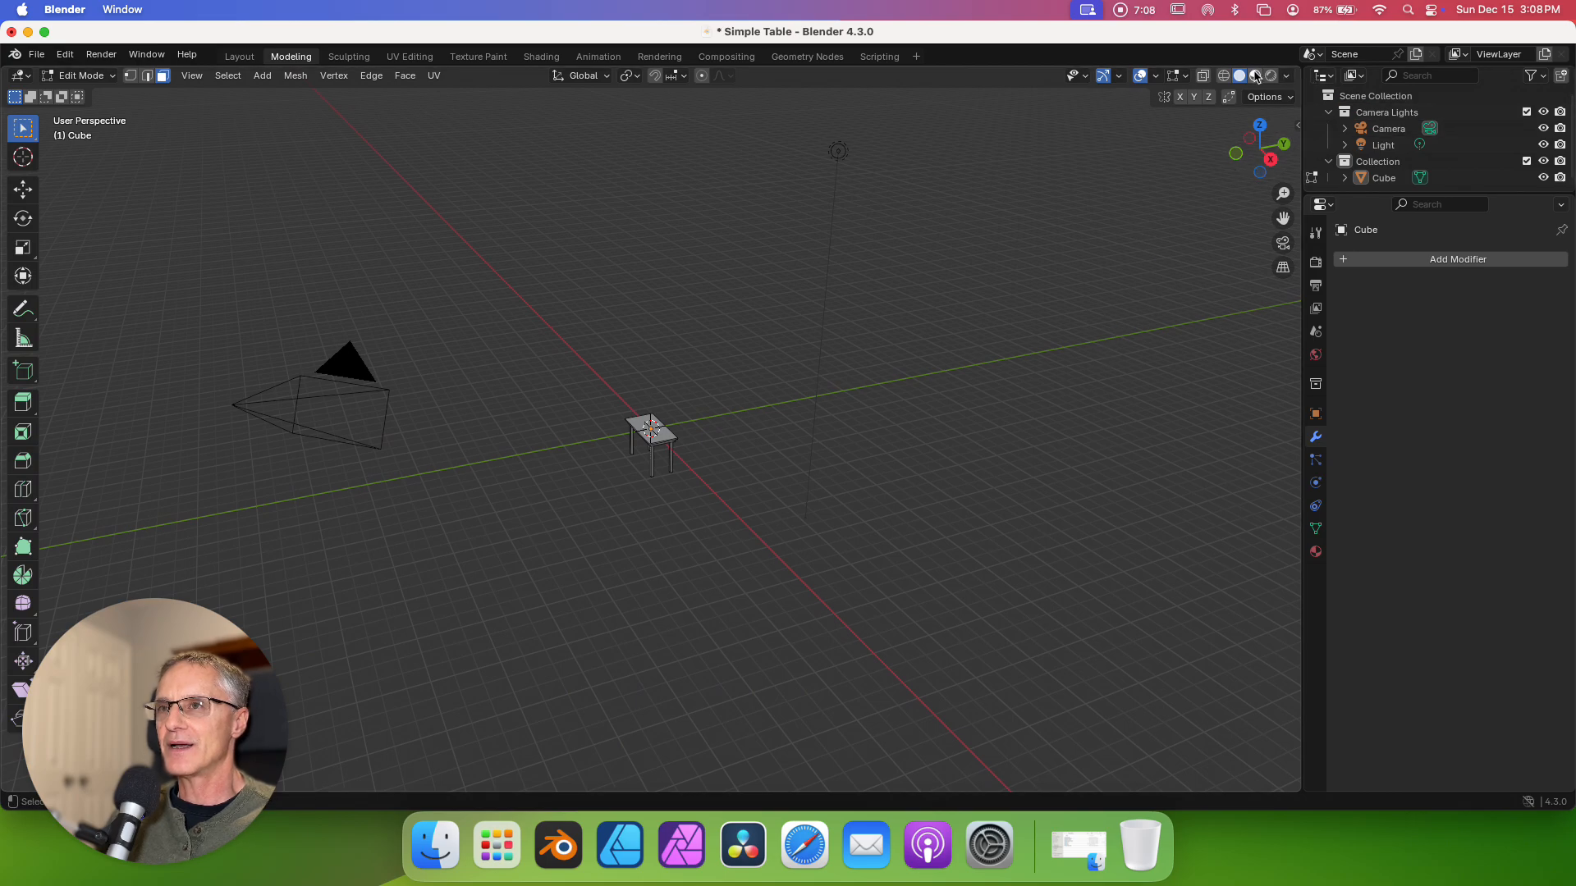
{"action": "scroll", "coordinate": [694, 513], "scroll_direction": "up", "scroll_amount": 10}
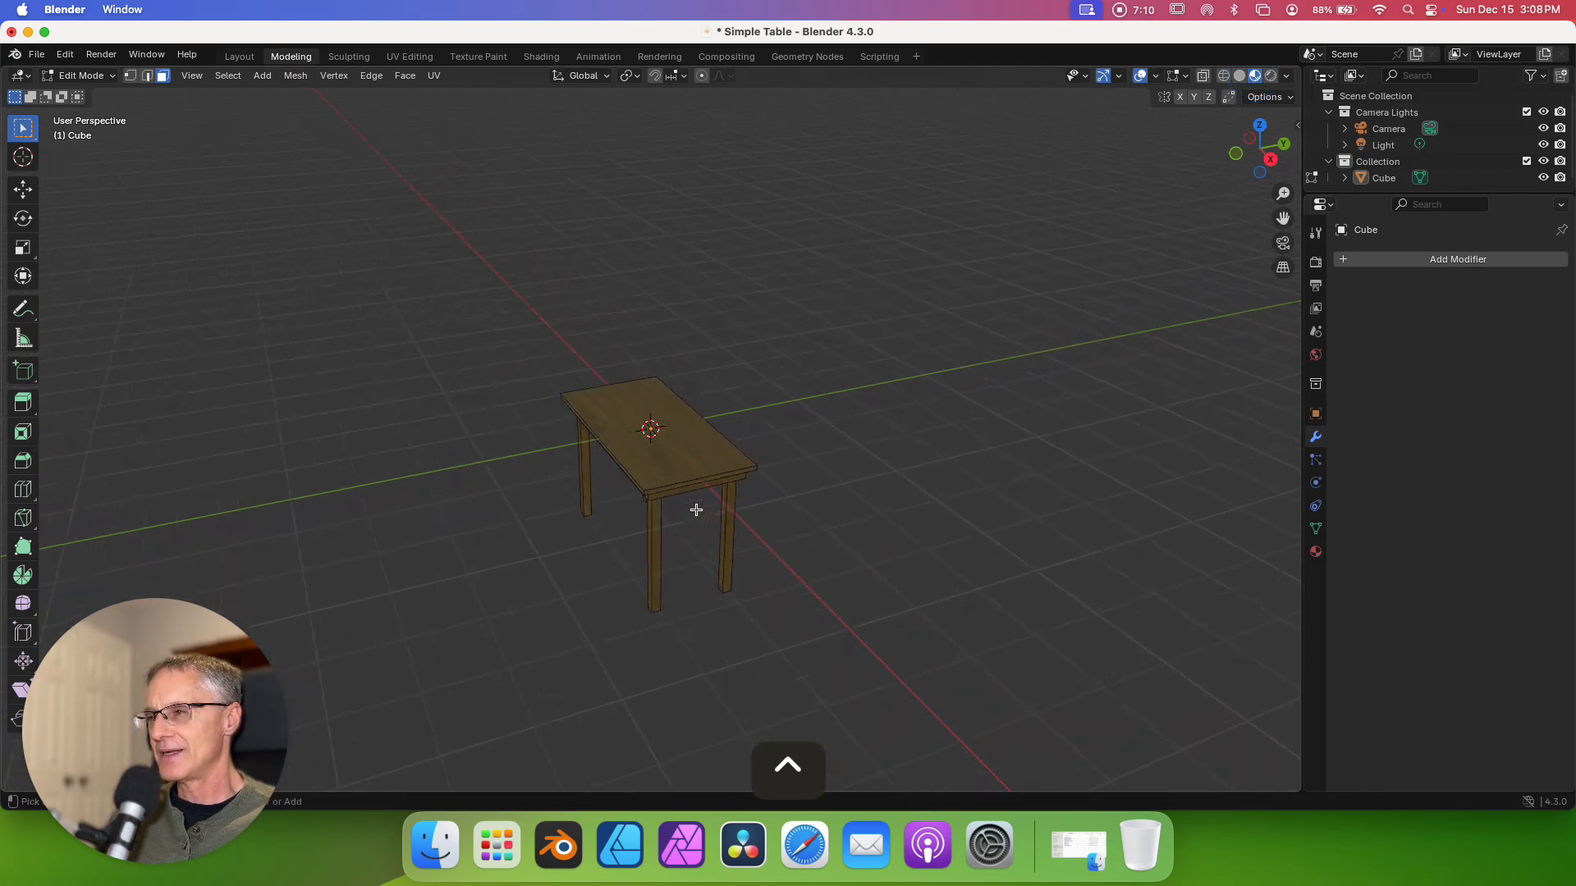
{"action": "scroll", "coordinate": [695, 512], "scroll_direction": "up", "scroll_amount": 2, "text": "ctrl"}
- Inspect the grain direction on the aprons, tabletop edges and legs up close, and review the whole table
{"action": "middle_click_drag", "start_coordinate": [693, 513], "coordinate": [804, 504]}
{"action": "scroll", "coordinate": [795, 503], "scroll_direction": "right", "scroll_amount": 10}
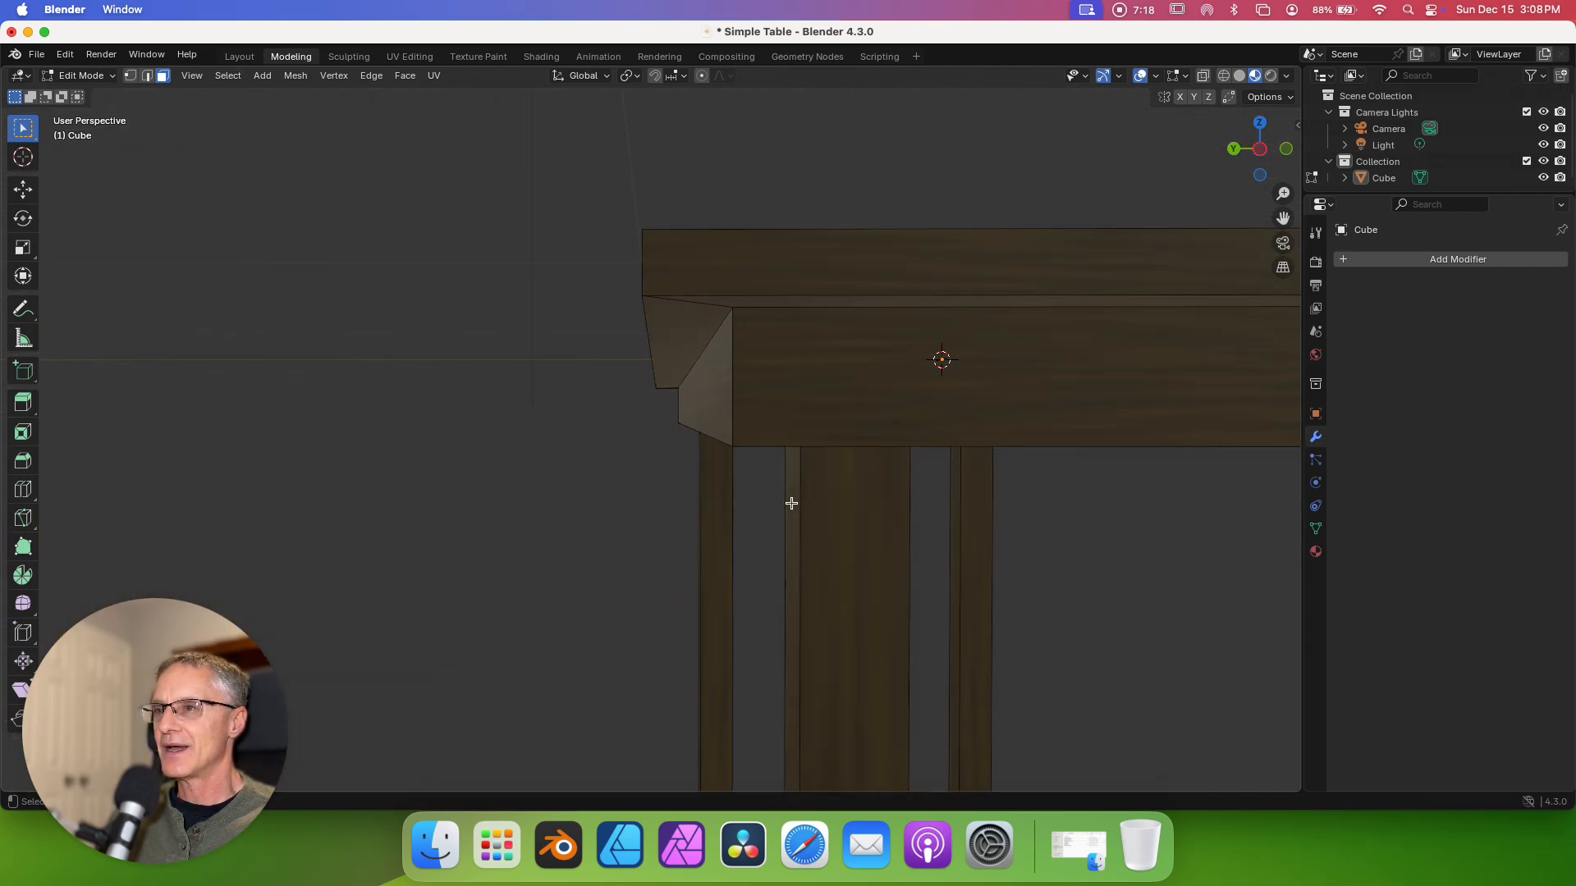
{"action": "scroll", "coordinate": [791, 503], "scroll_direction": "right", "scroll_amount": 15}
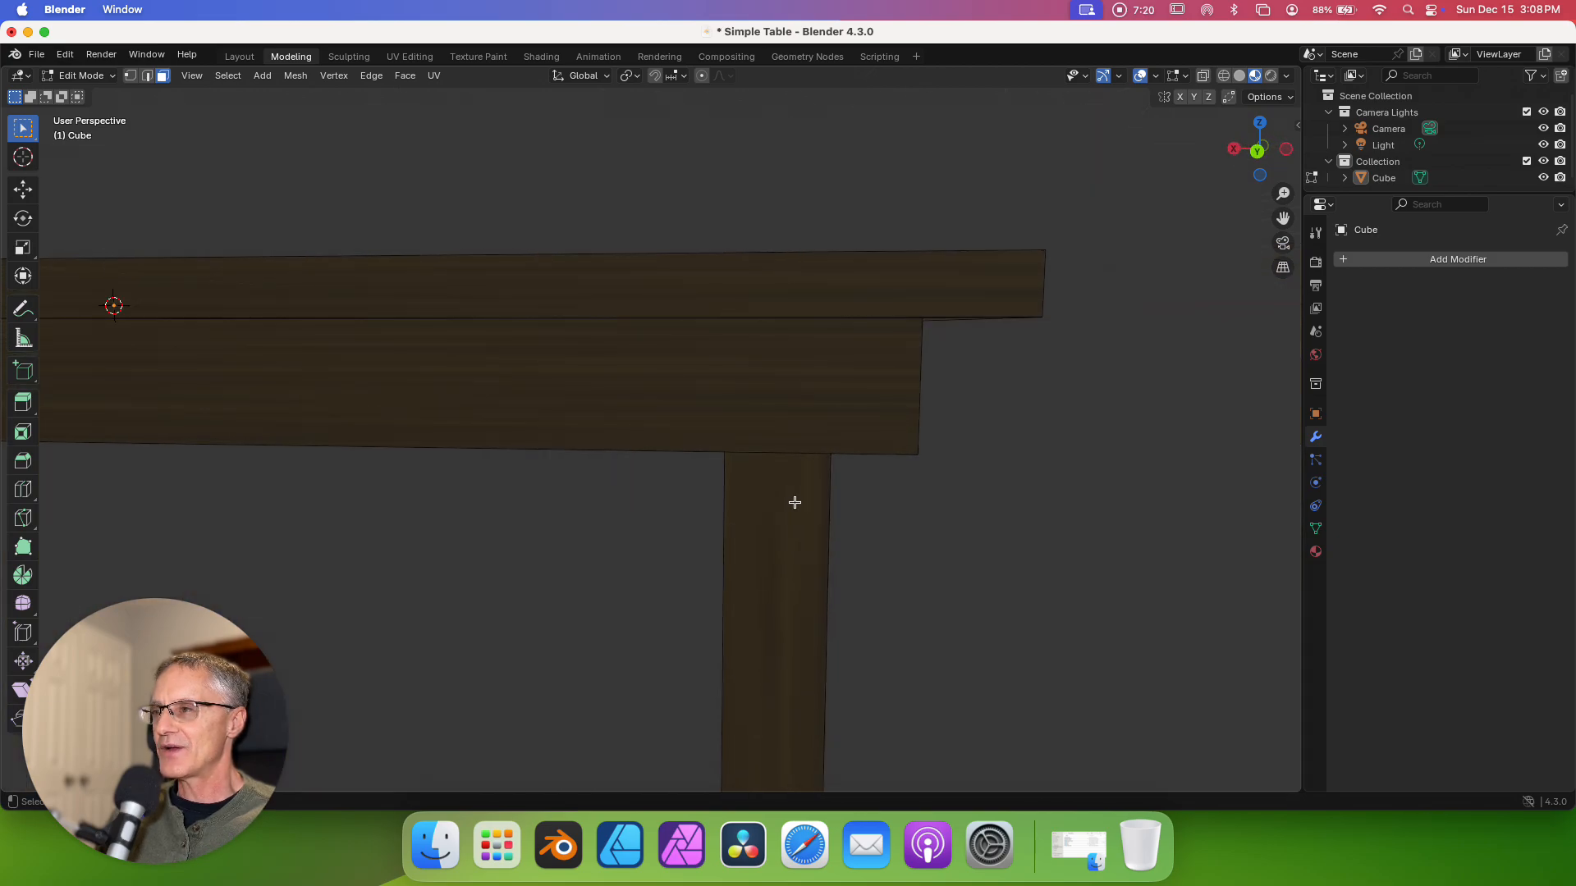
{"action": "scroll", "coordinate": [778, 498], "scroll_direction": "right", "scroll_amount": 10}
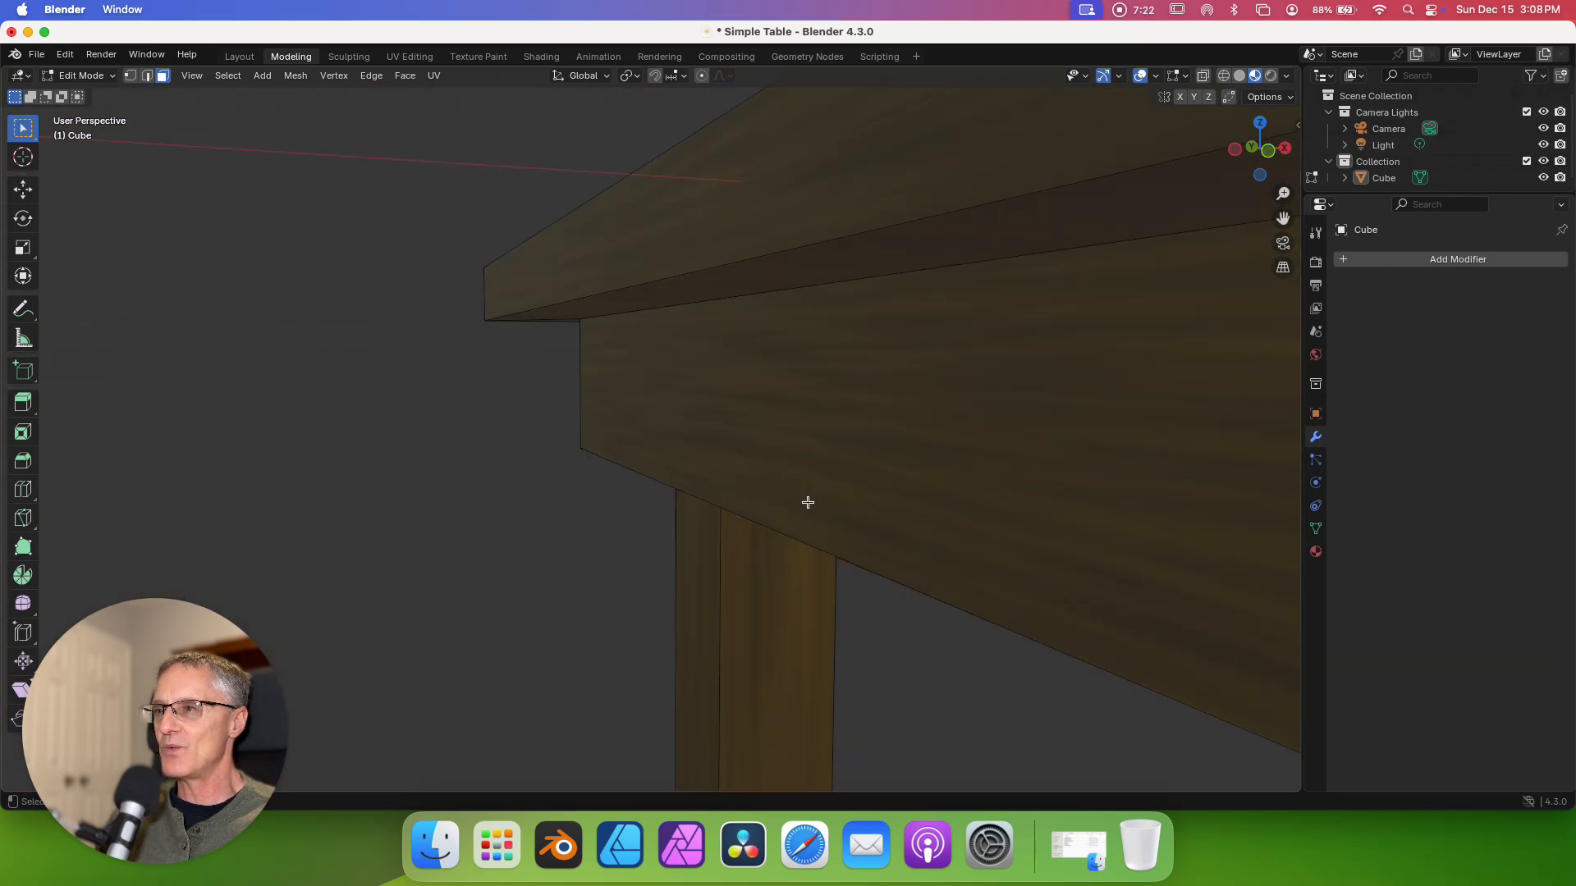
{"action": "scroll", "coordinate": [800, 499], "scroll_direction": "right", "scroll_amount": 10}
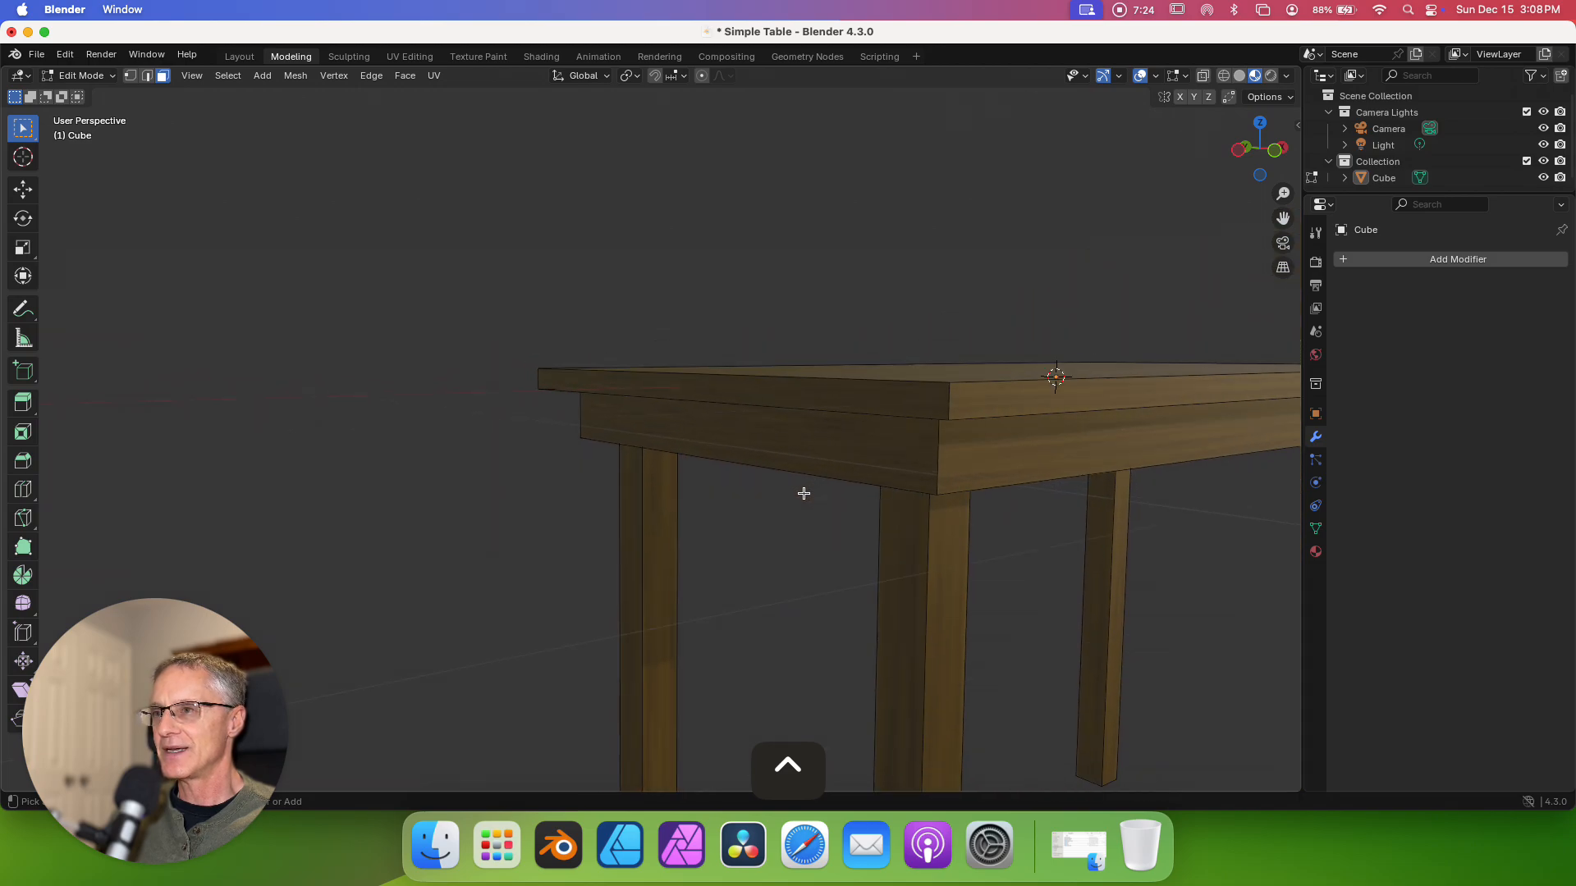
{"action": "scroll", "coordinate": [793, 493], "scroll_direction": "right", "scroll_amount": 10, "text": "shift"}
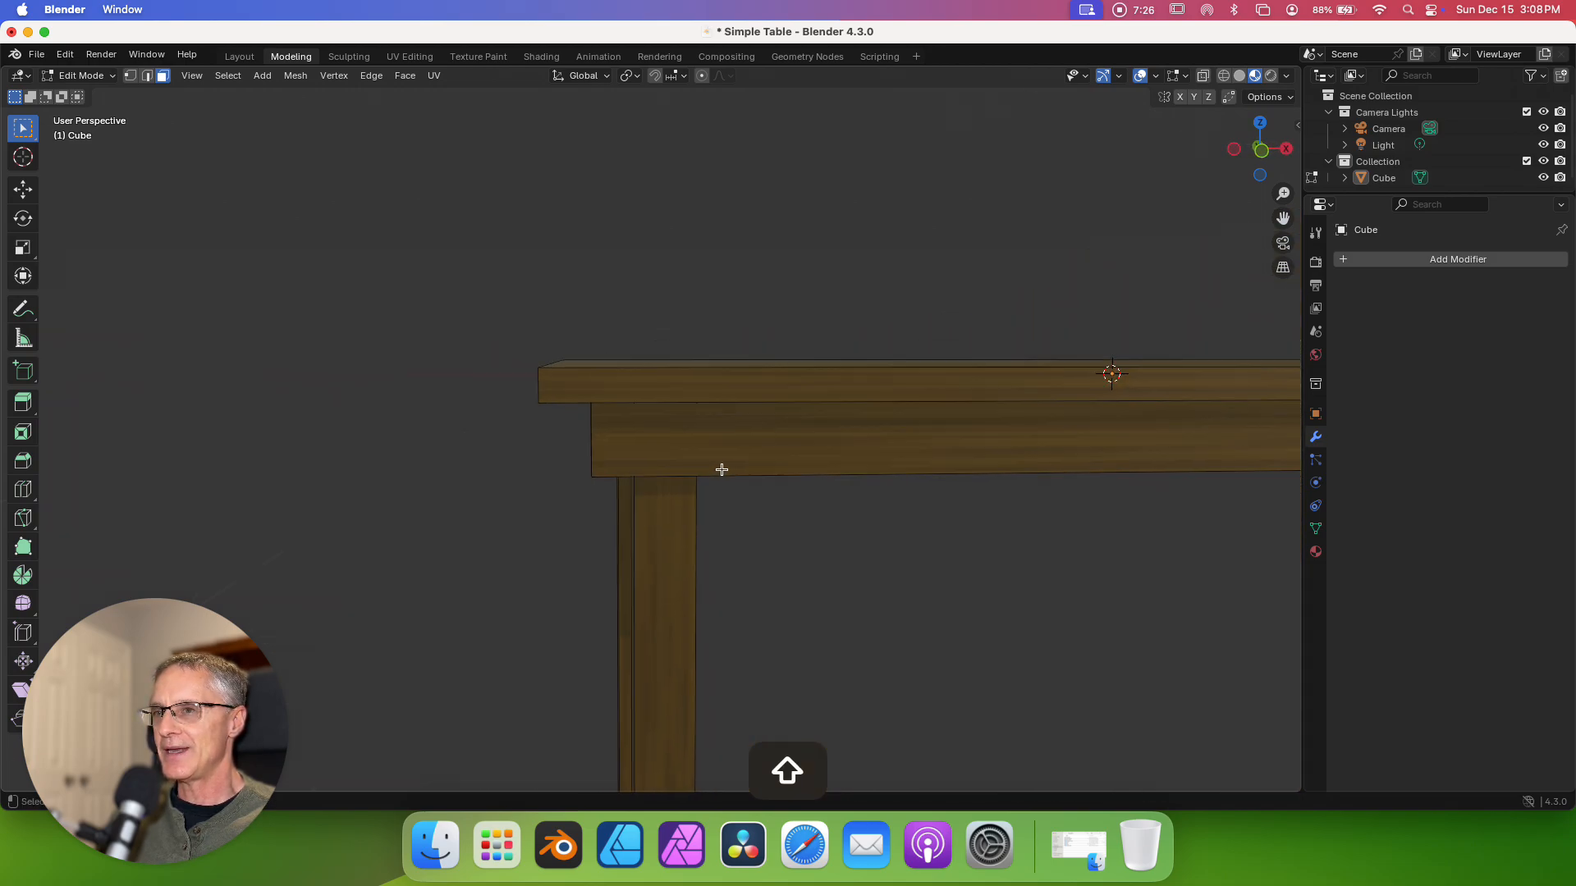
{"action": "scroll", "coordinate": [663, 447], "scroll_direction": "right", "scroll_amount": 10, "text": "shift"}
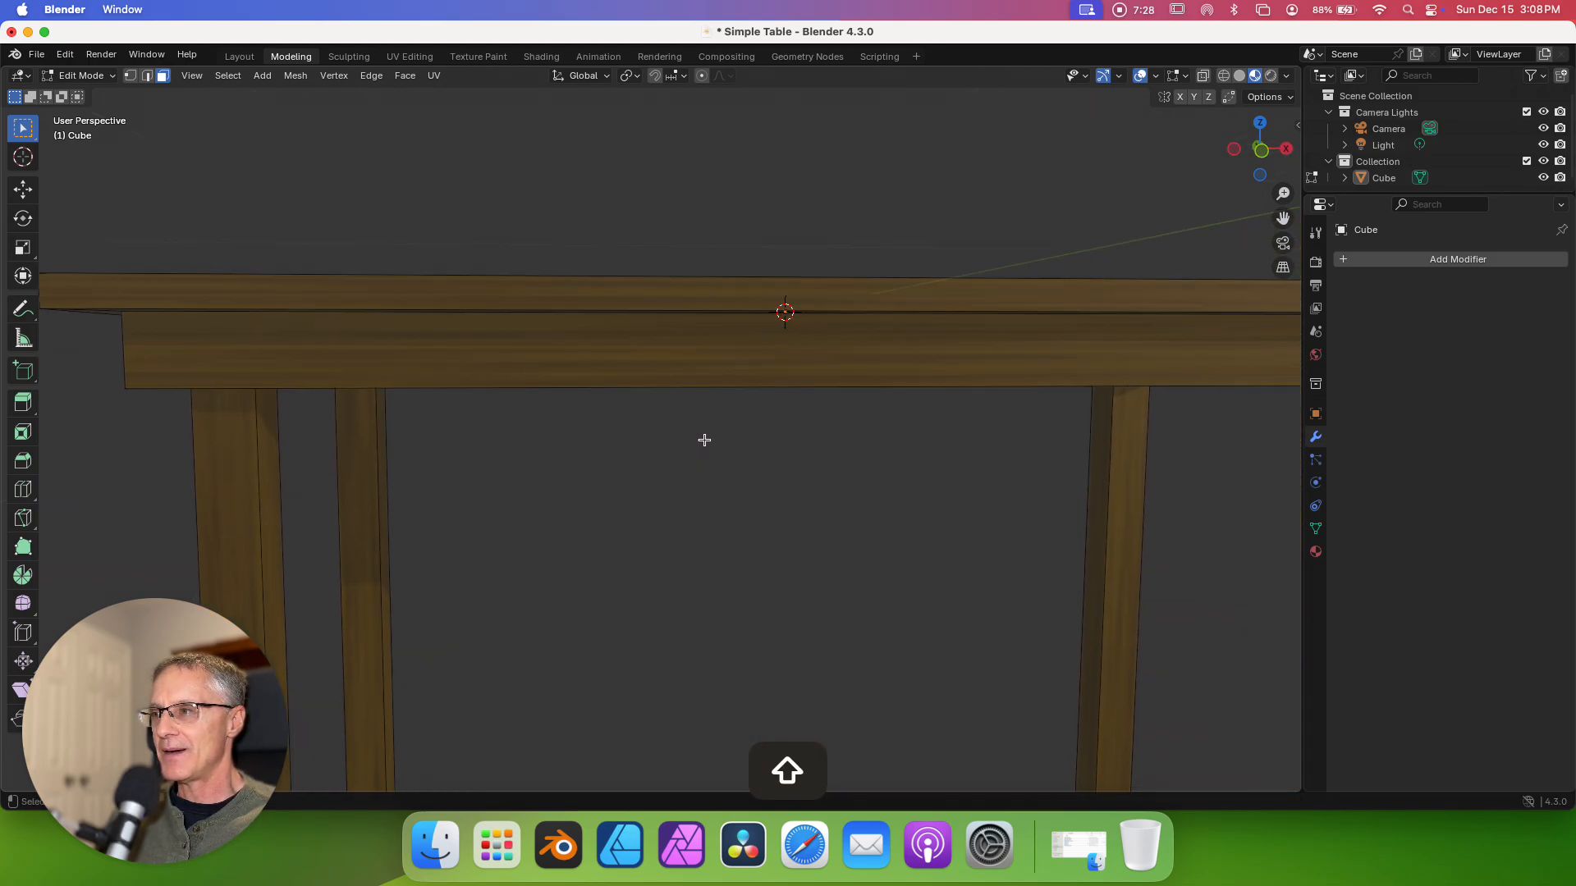
{"action": "scroll", "coordinate": [714, 441], "scroll_direction": "down", "scroll_amount": 3, "text": "ctrl"}
{"action": "scroll", "coordinate": [714, 440], "scroll_direction": "down", "scroll_amount": 10, "text": "ctrl"}
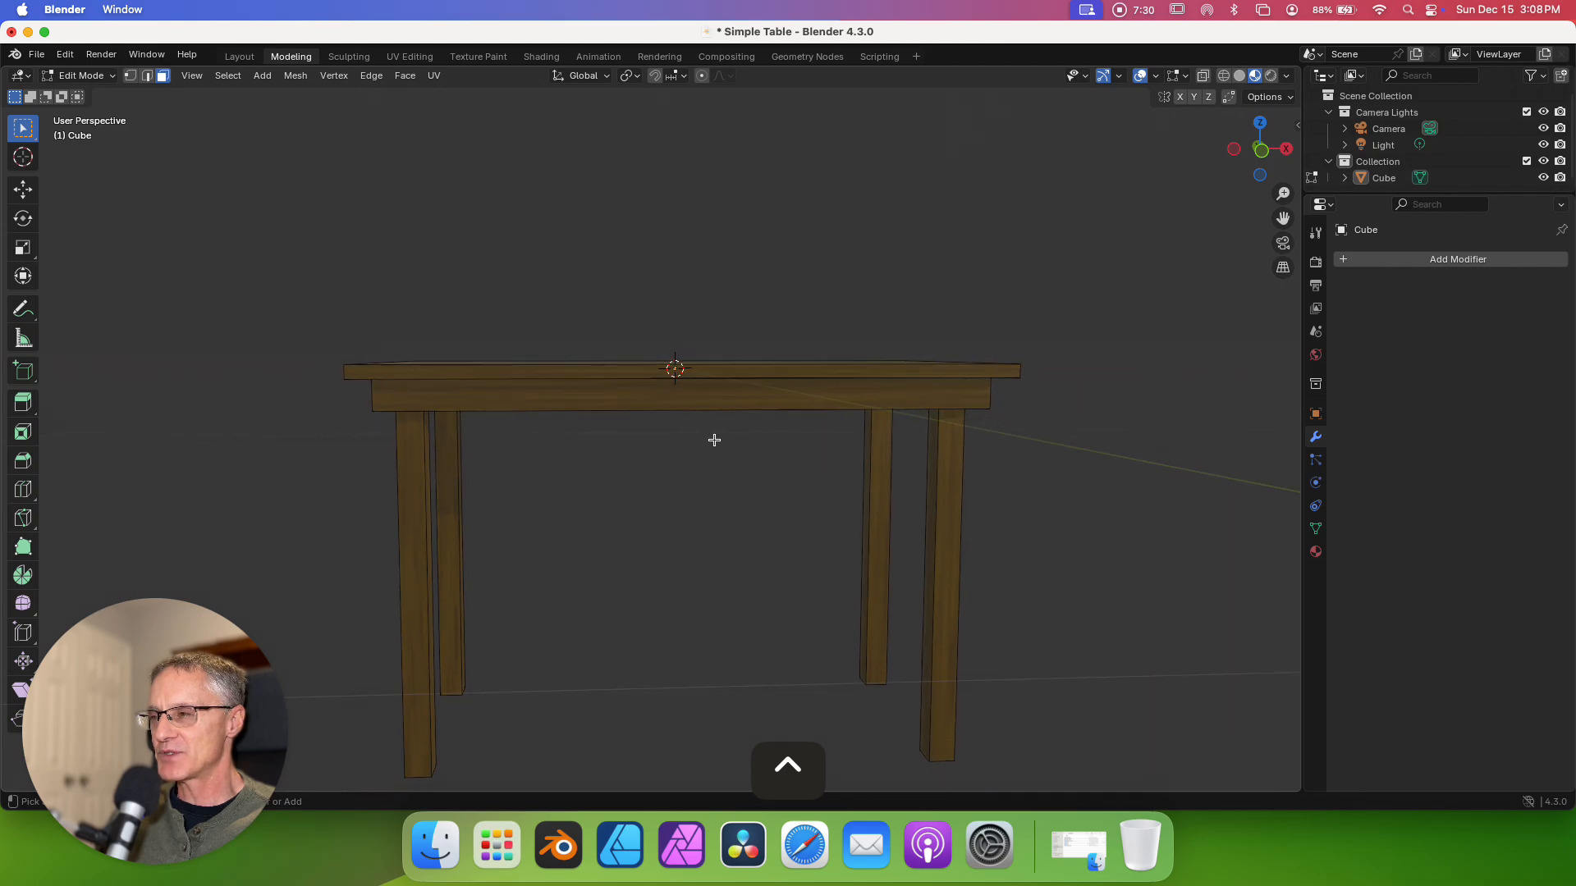
{"action": "scroll", "coordinate": [712, 444], "scroll_direction": "up", "scroll_amount": 8}
{"action": "scroll", "coordinate": [711, 444], "scroll_direction": "down", "scroll_amount": 5}
{"action": "scroll", "coordinate": [712, 445], "scroll_direction": "up", "scroll_amount": 6}
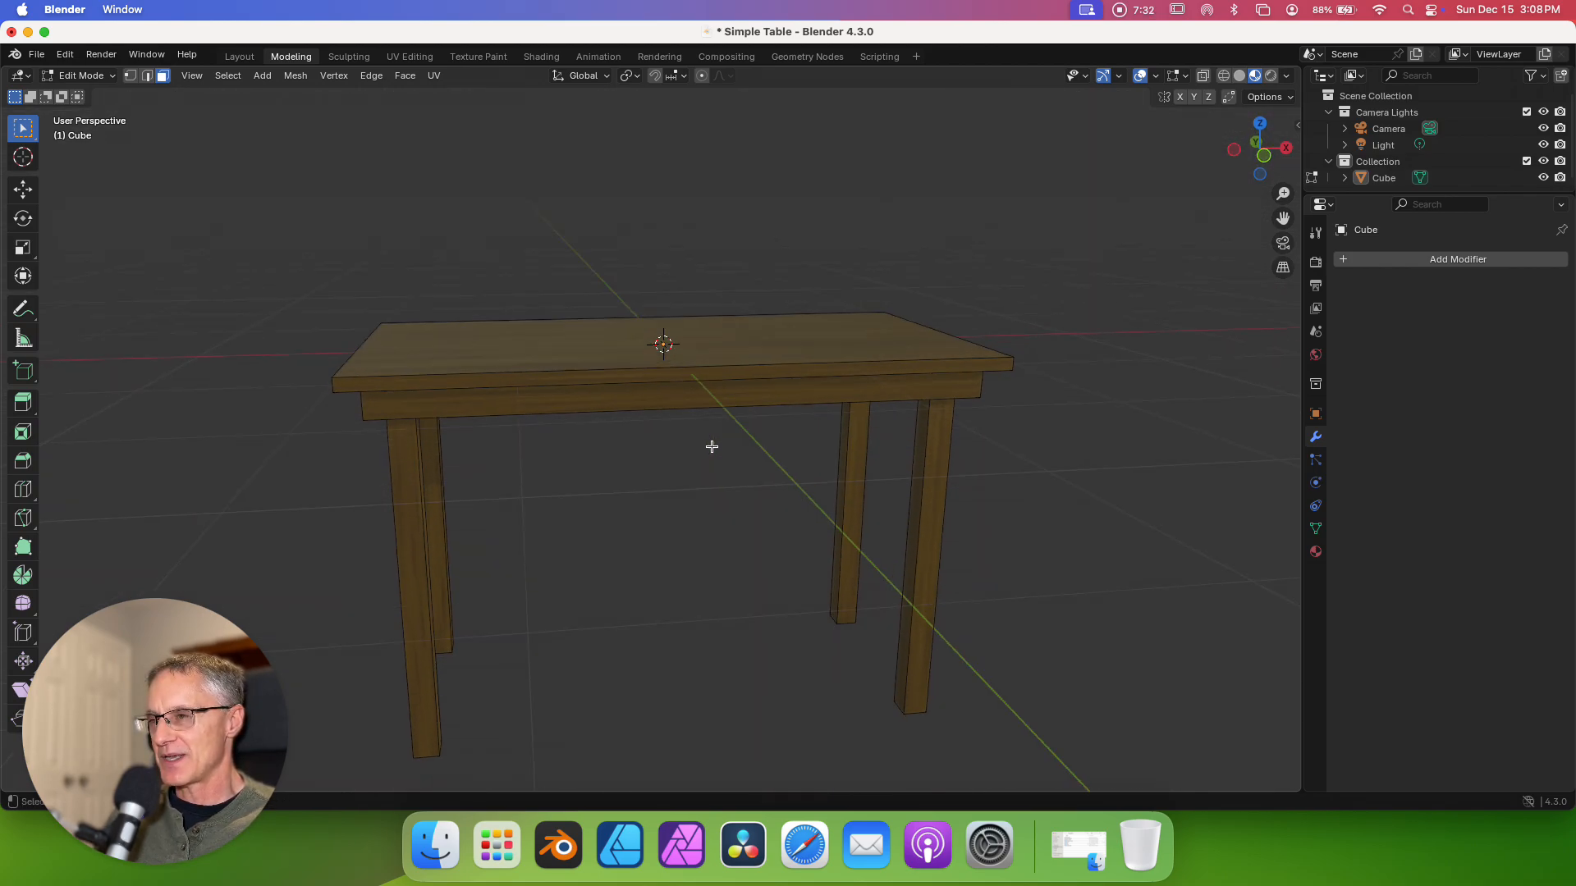
{"action": "scroll", "coordinate": [714, 432], "scroll_direction": "down", "scroll_amount": 4}
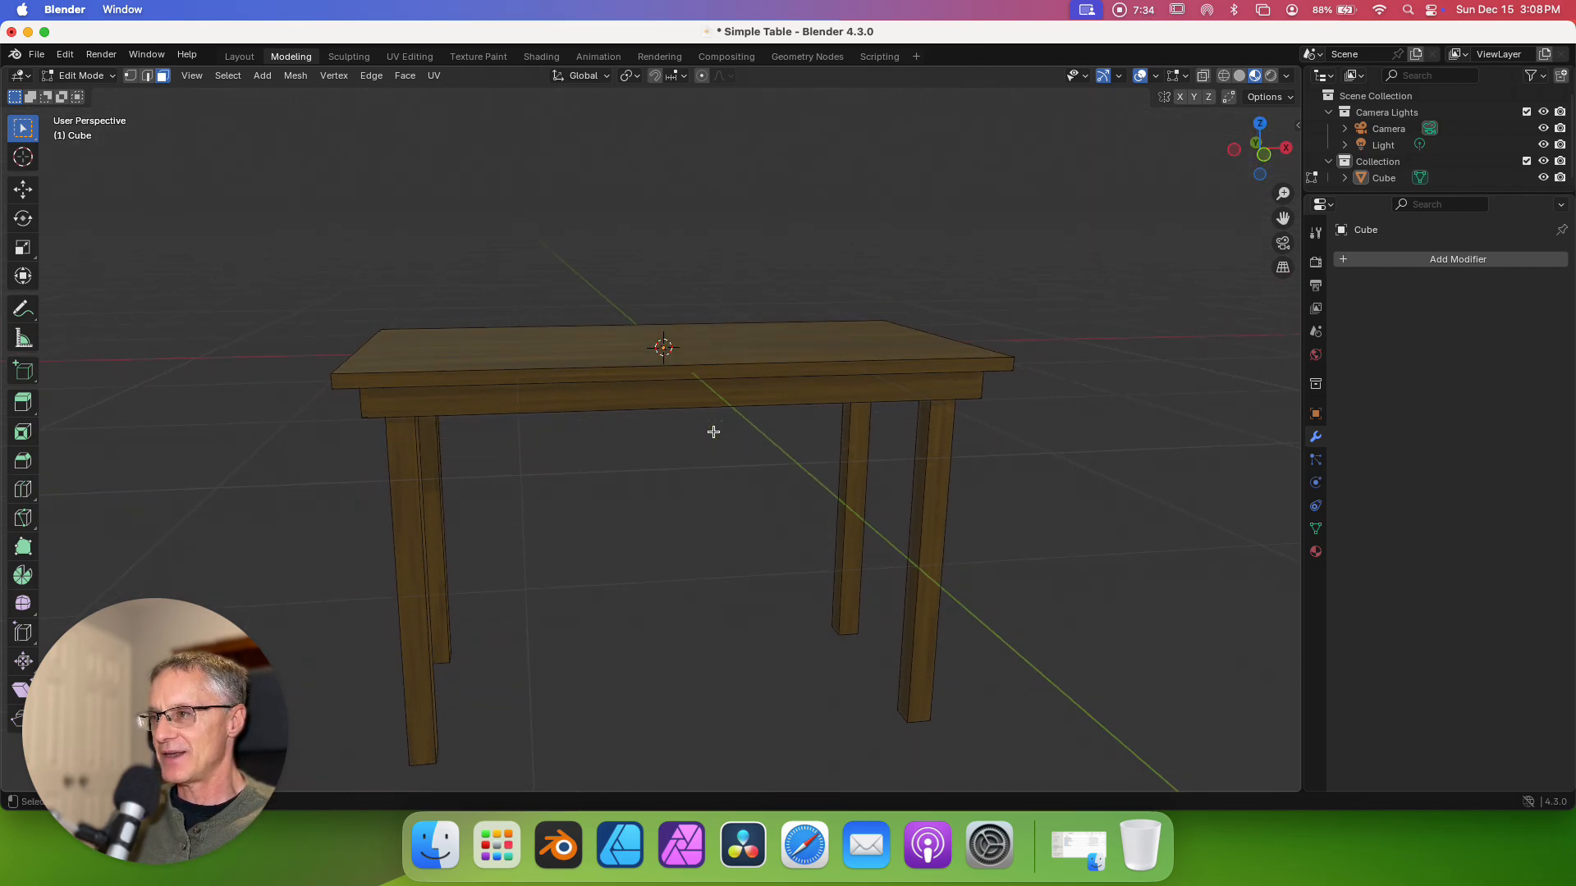